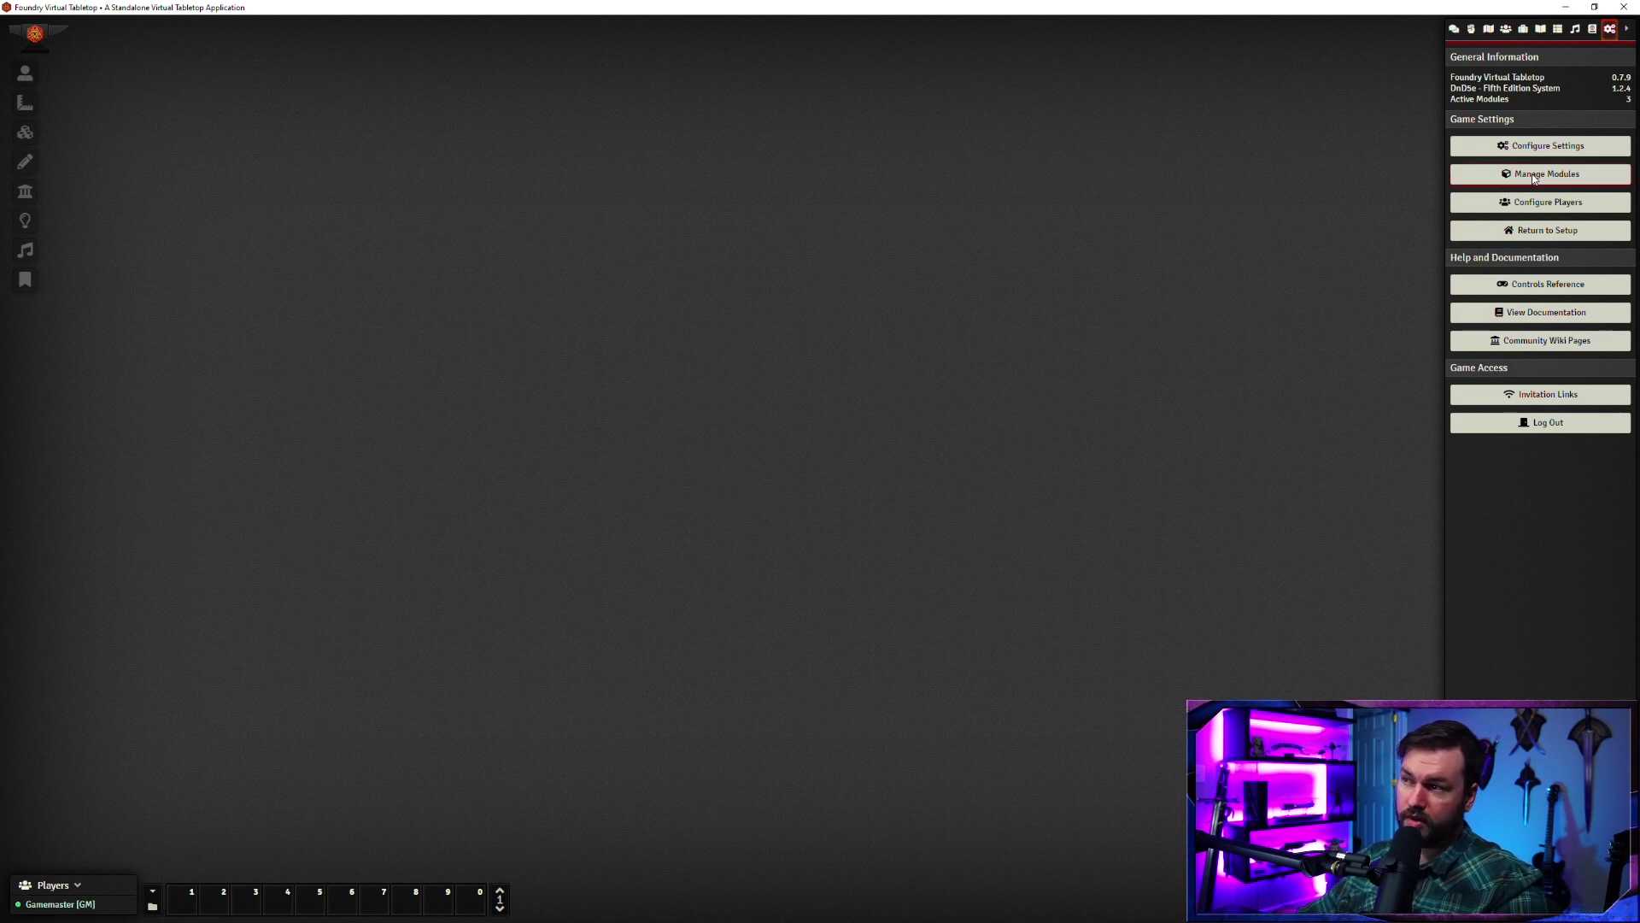
Step: Open the module management window and filter the module list by "Token", then clear the filter
{"action": "left_click", "coordinate": [1535, 176]}
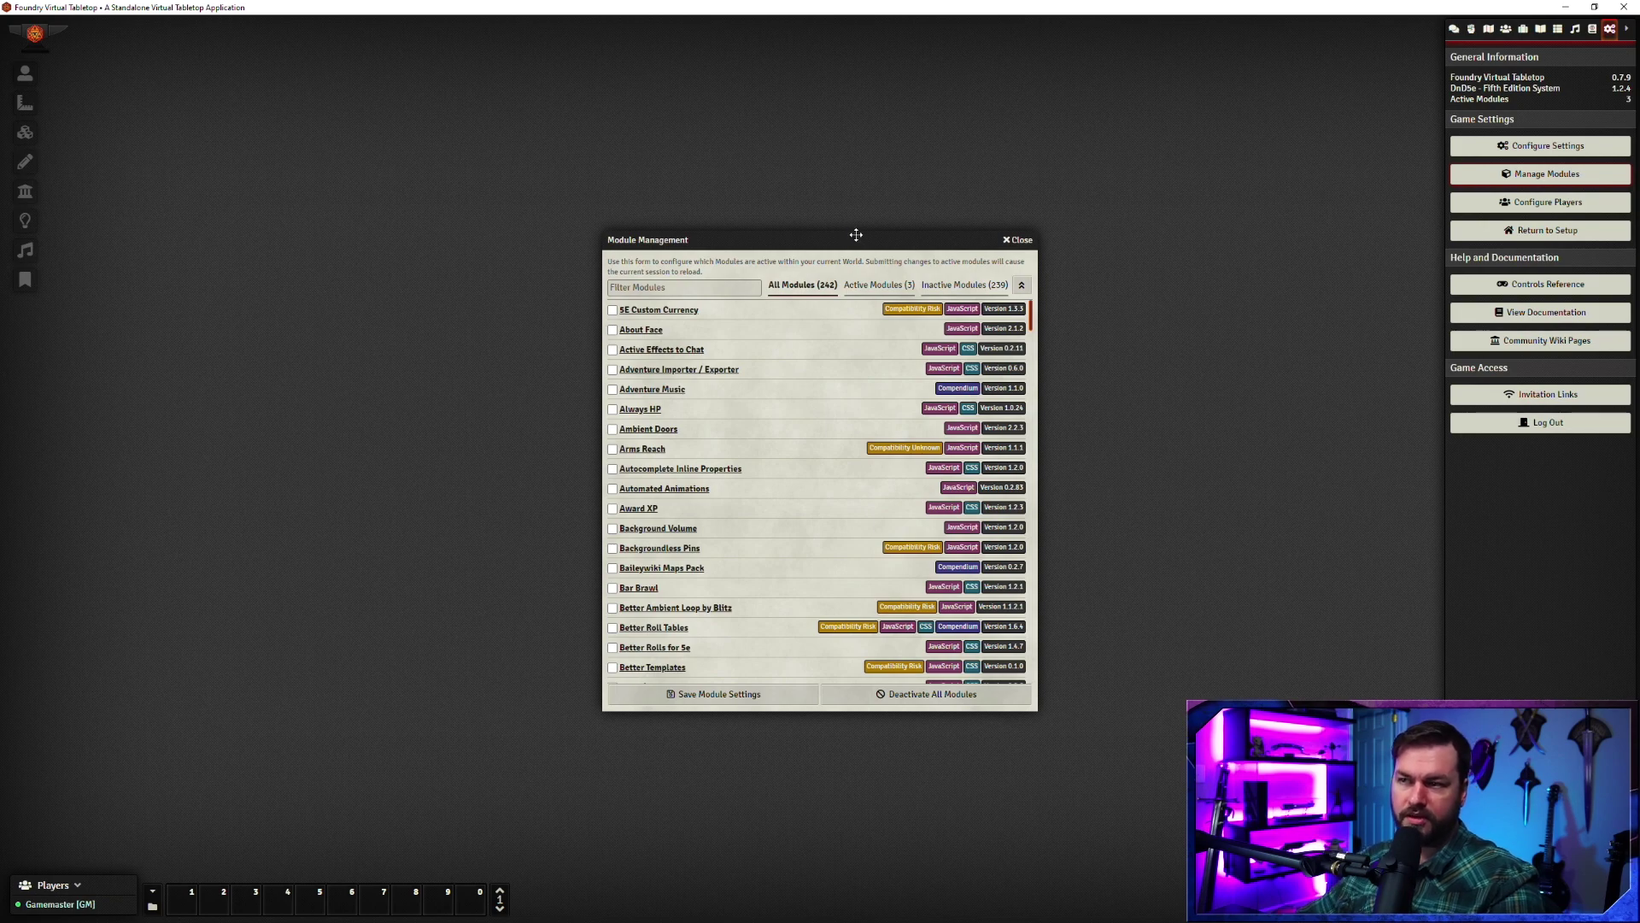
{"action": "mouse_move", "coordinate": [854, 234]}
{"action": "left_mouse_down"}
{"action": "mouse_move", "coordinate": [871, 213]}
{"action": "mouse_move", "coordinate": [849, 213]}
{"action": "left_mouse_up"}
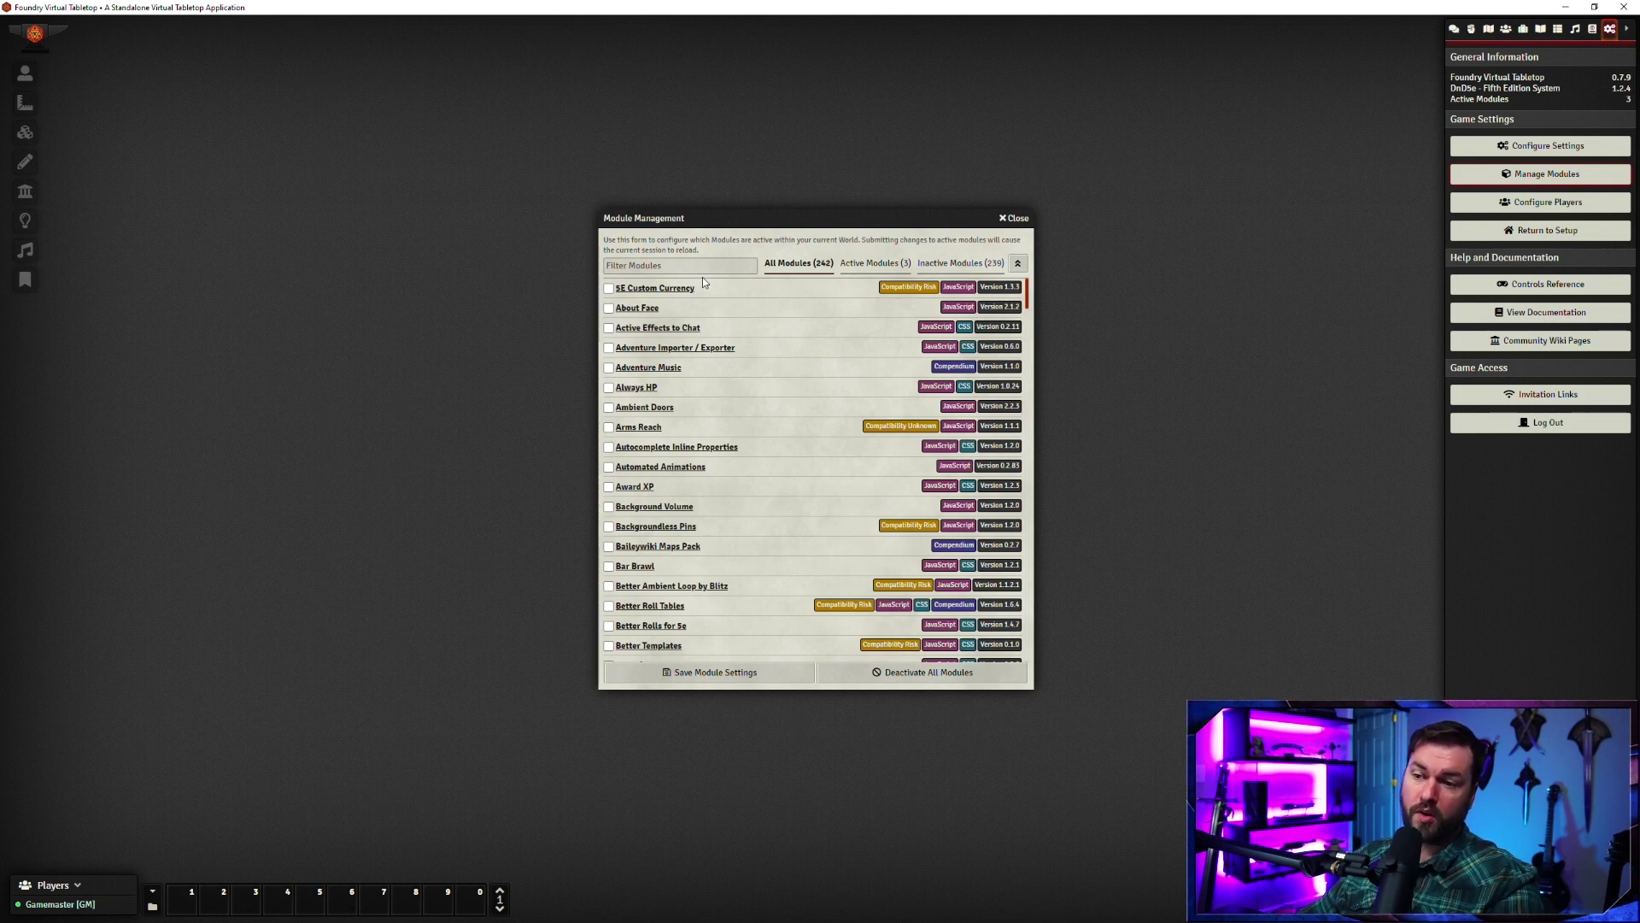
{"action": "left_click", "coordinate": [675, 266]}
{"action": "type", "text": "Token"}
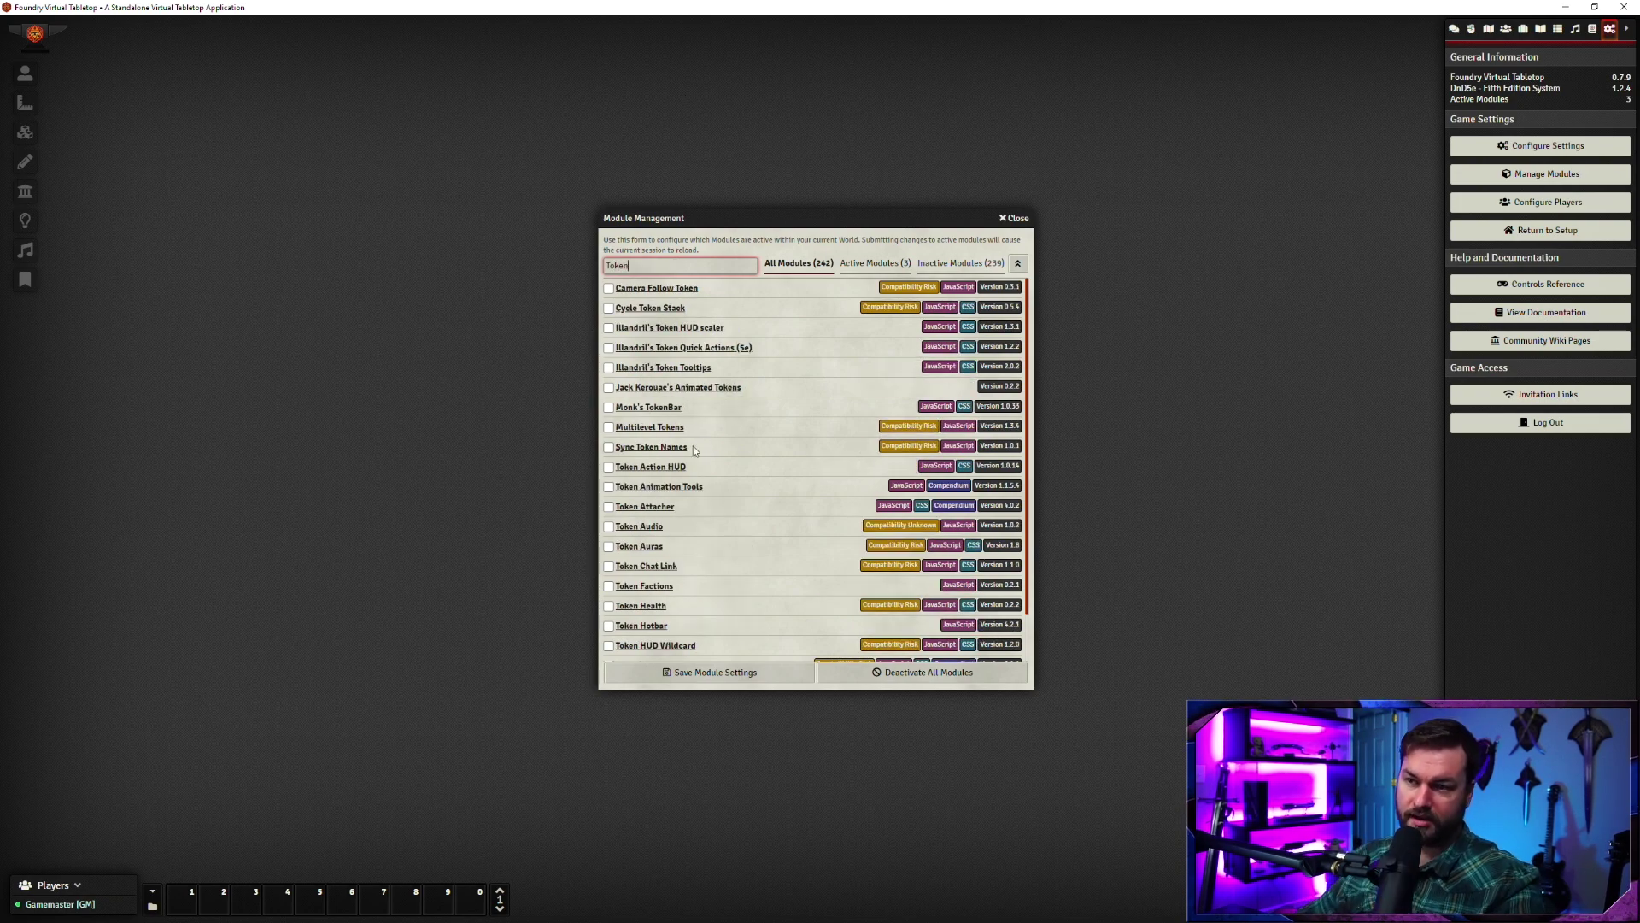
{"action": "scroll", "coordinate": [694, 461], "scroll_direction": "down", "scroll_amount": 1}
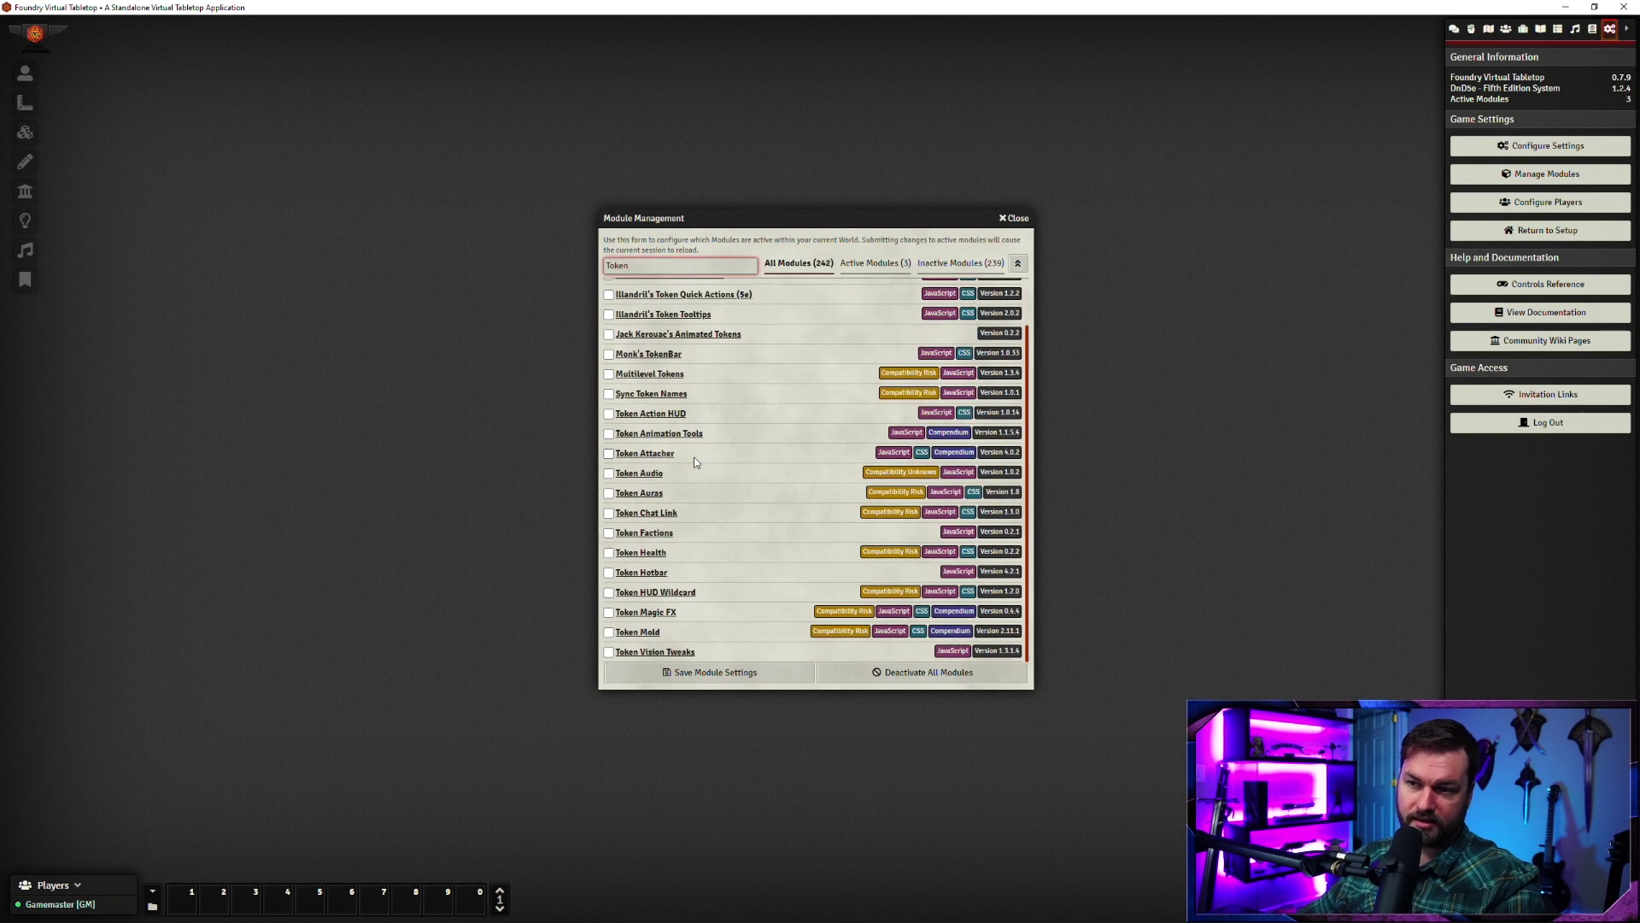
{"action": "scroll", "coordinate": [693, 496], "scroll_direction": "up", "scroll_amount": 1}
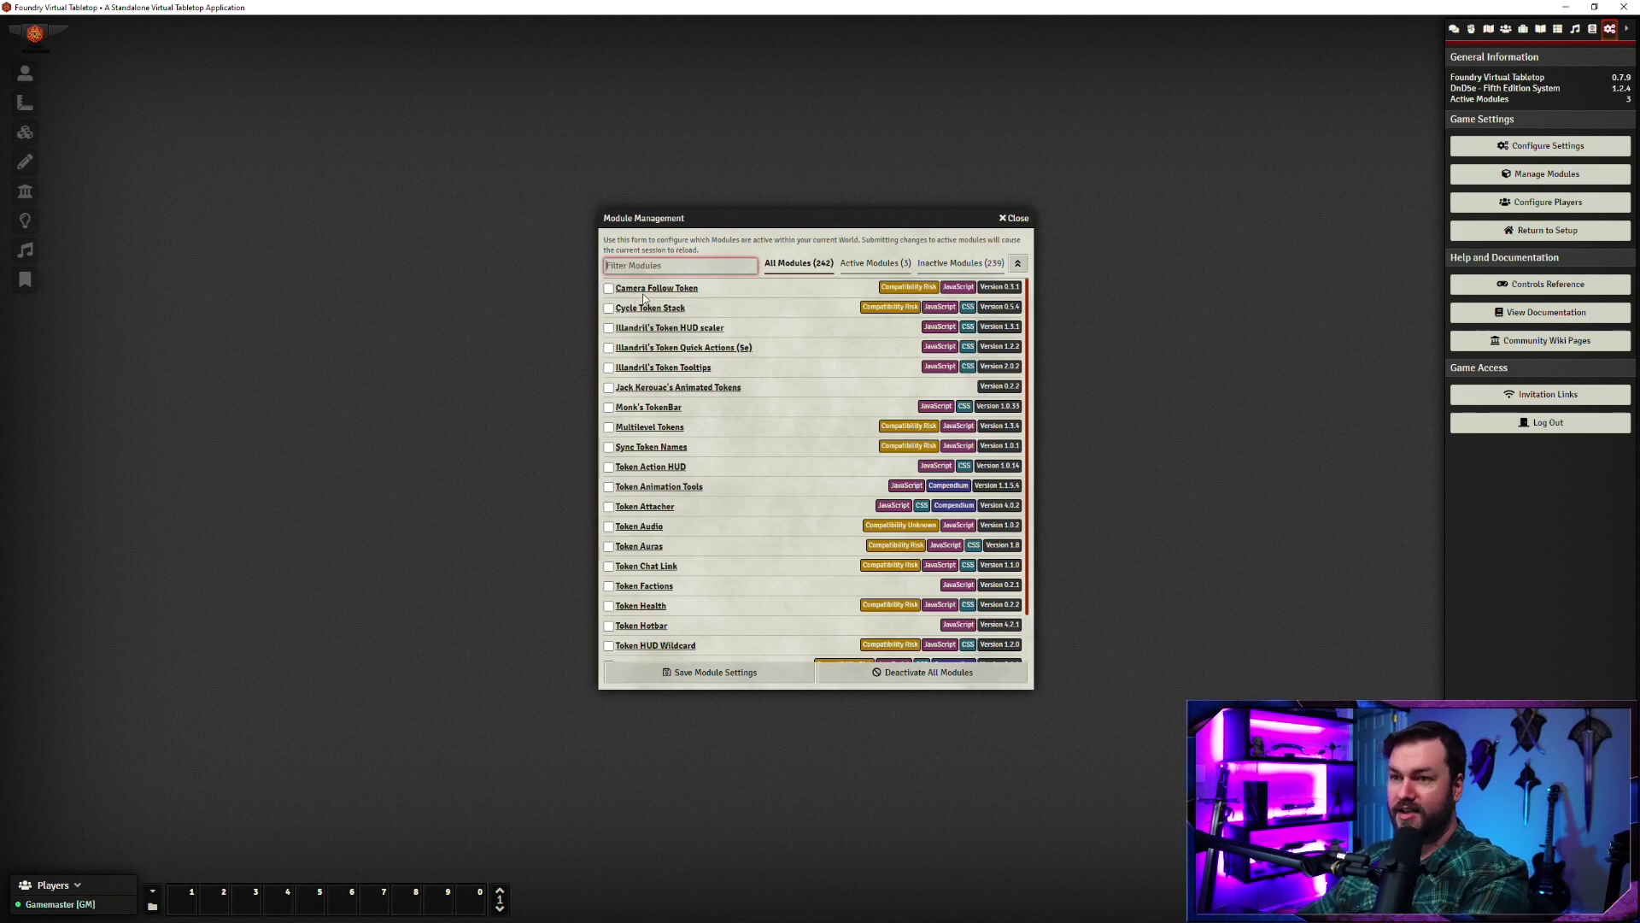
{"action": "key", "text": "BackSpace"}
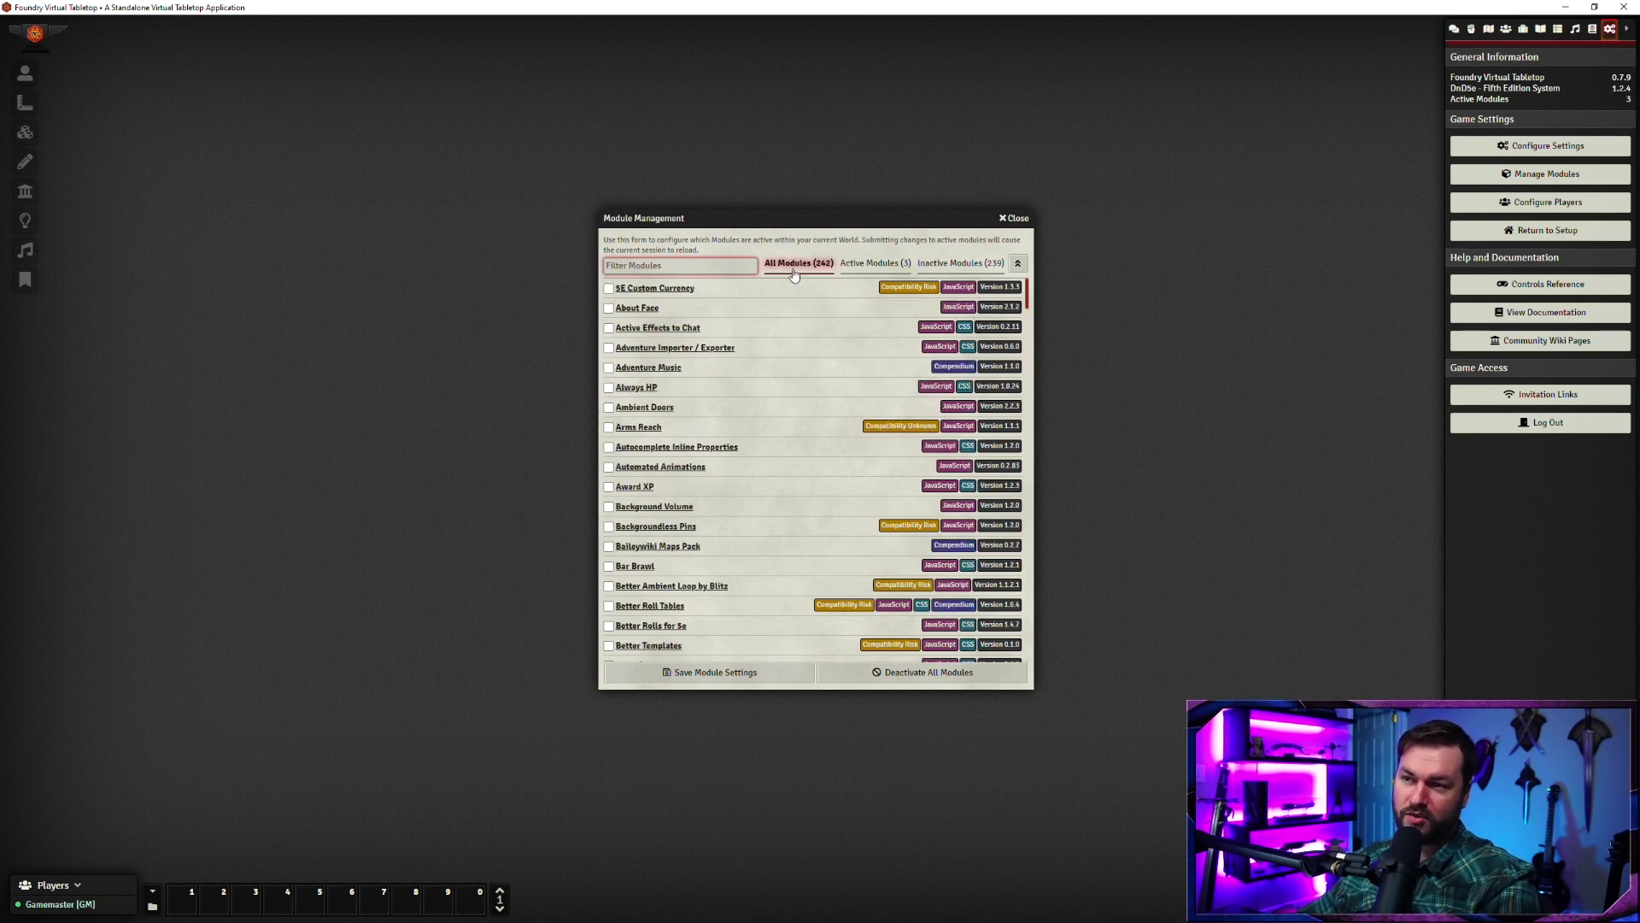
Step: Compare the active, inactive and complete module lists, then close the module management window
{"action": "left_click", "coordinate": [872, 275]}
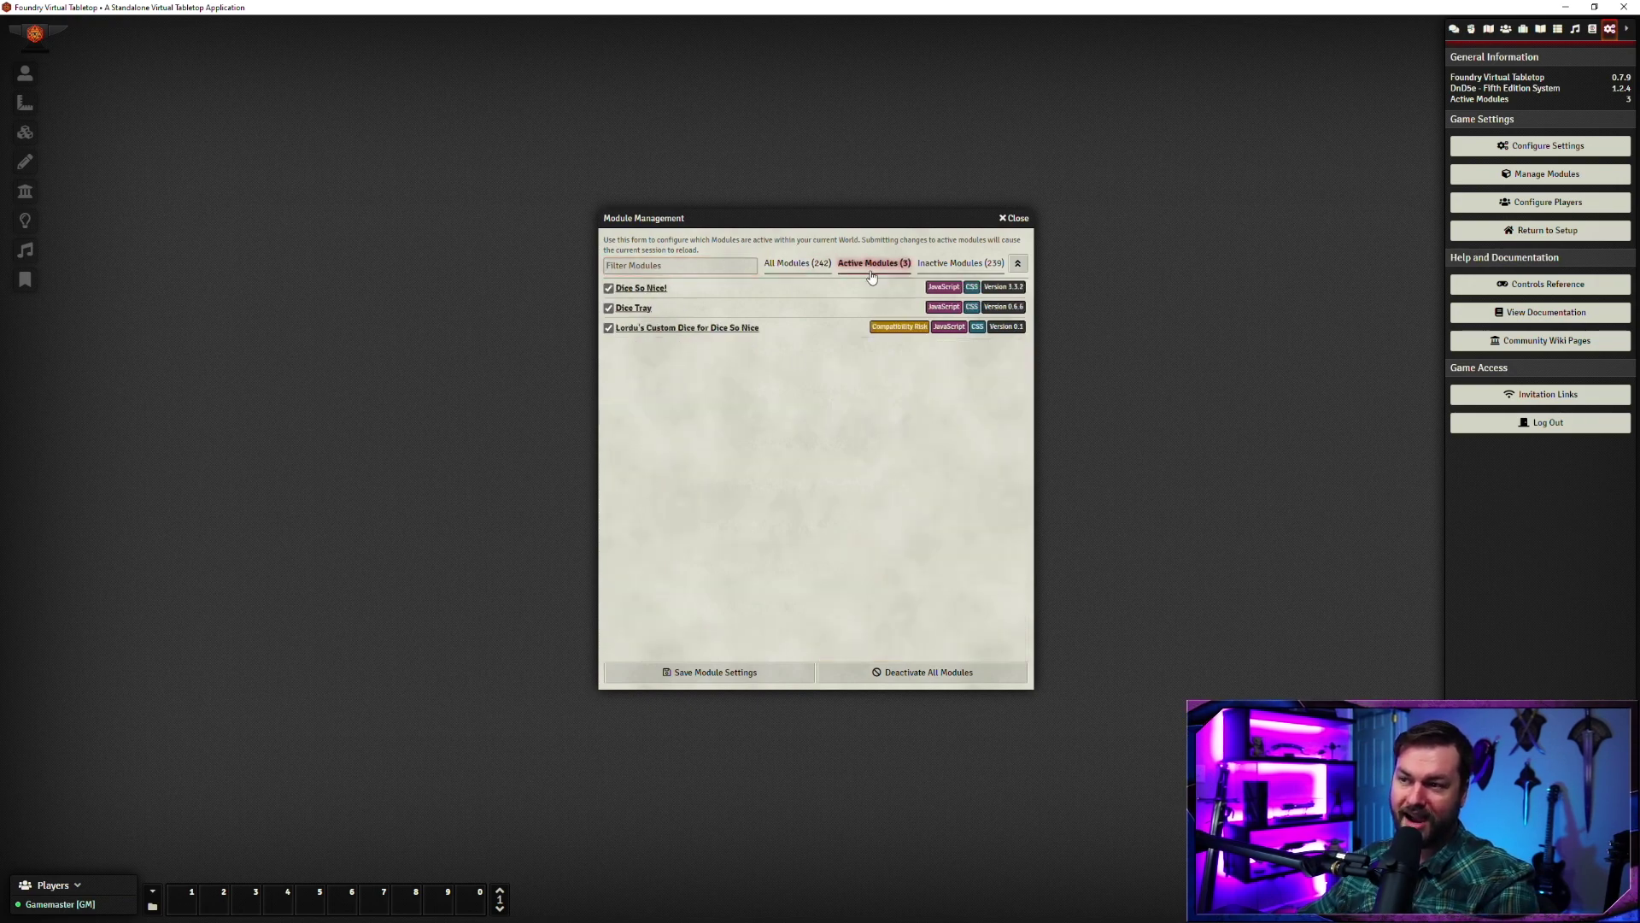
{"action": "left_click", "coordinate": [957, 265]}
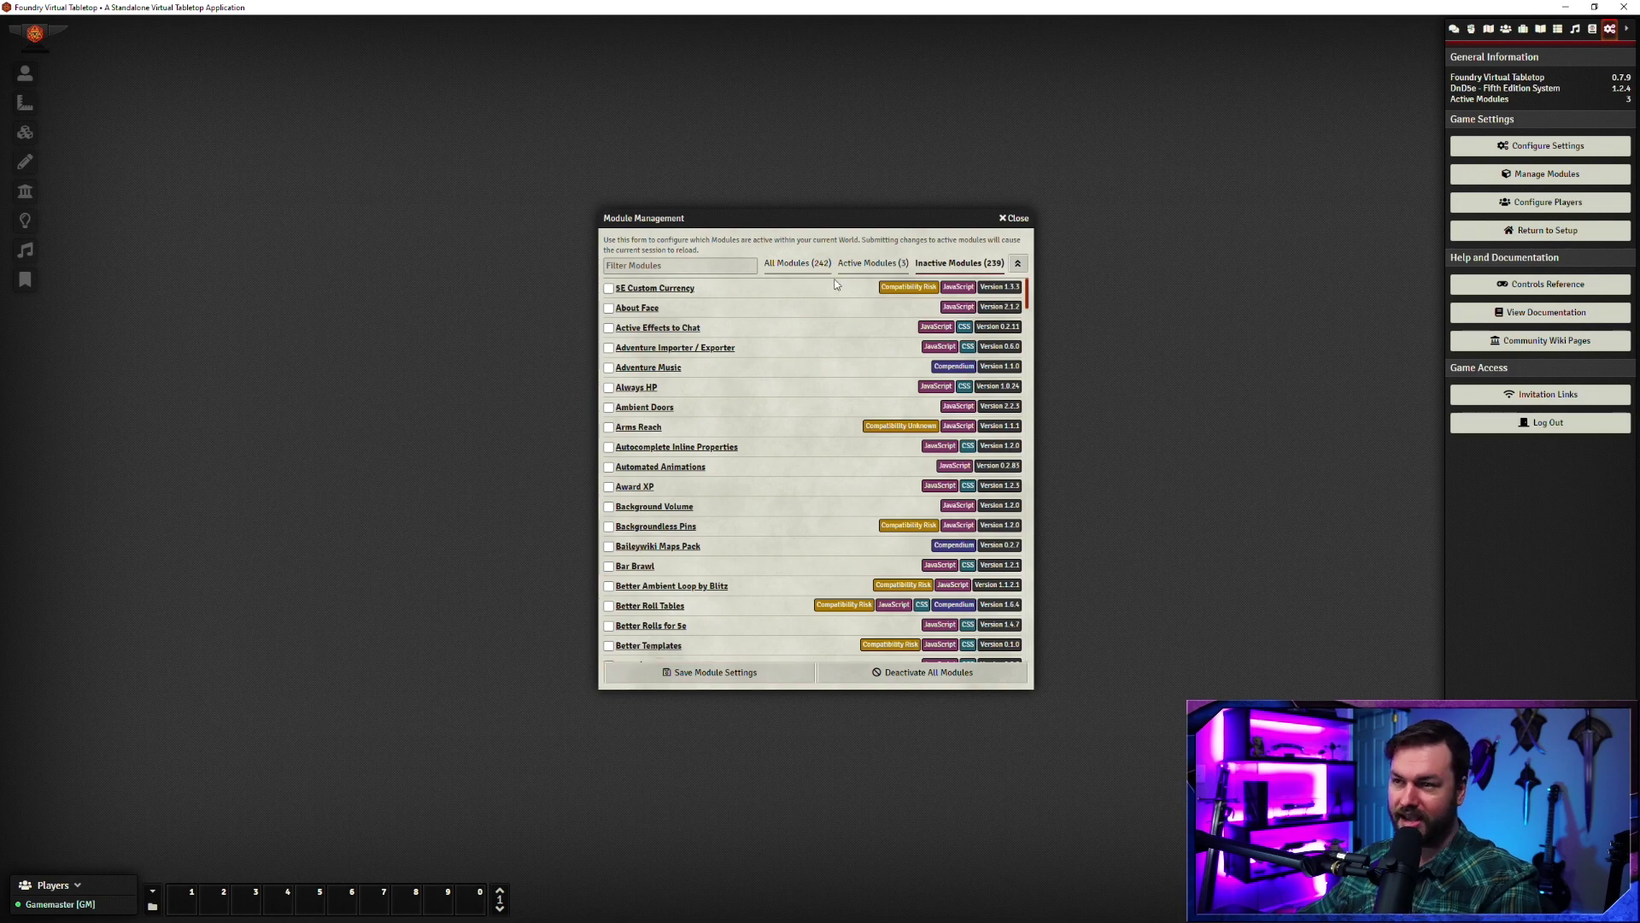
{"action": "left_click", "coordinate": [859, 273]}
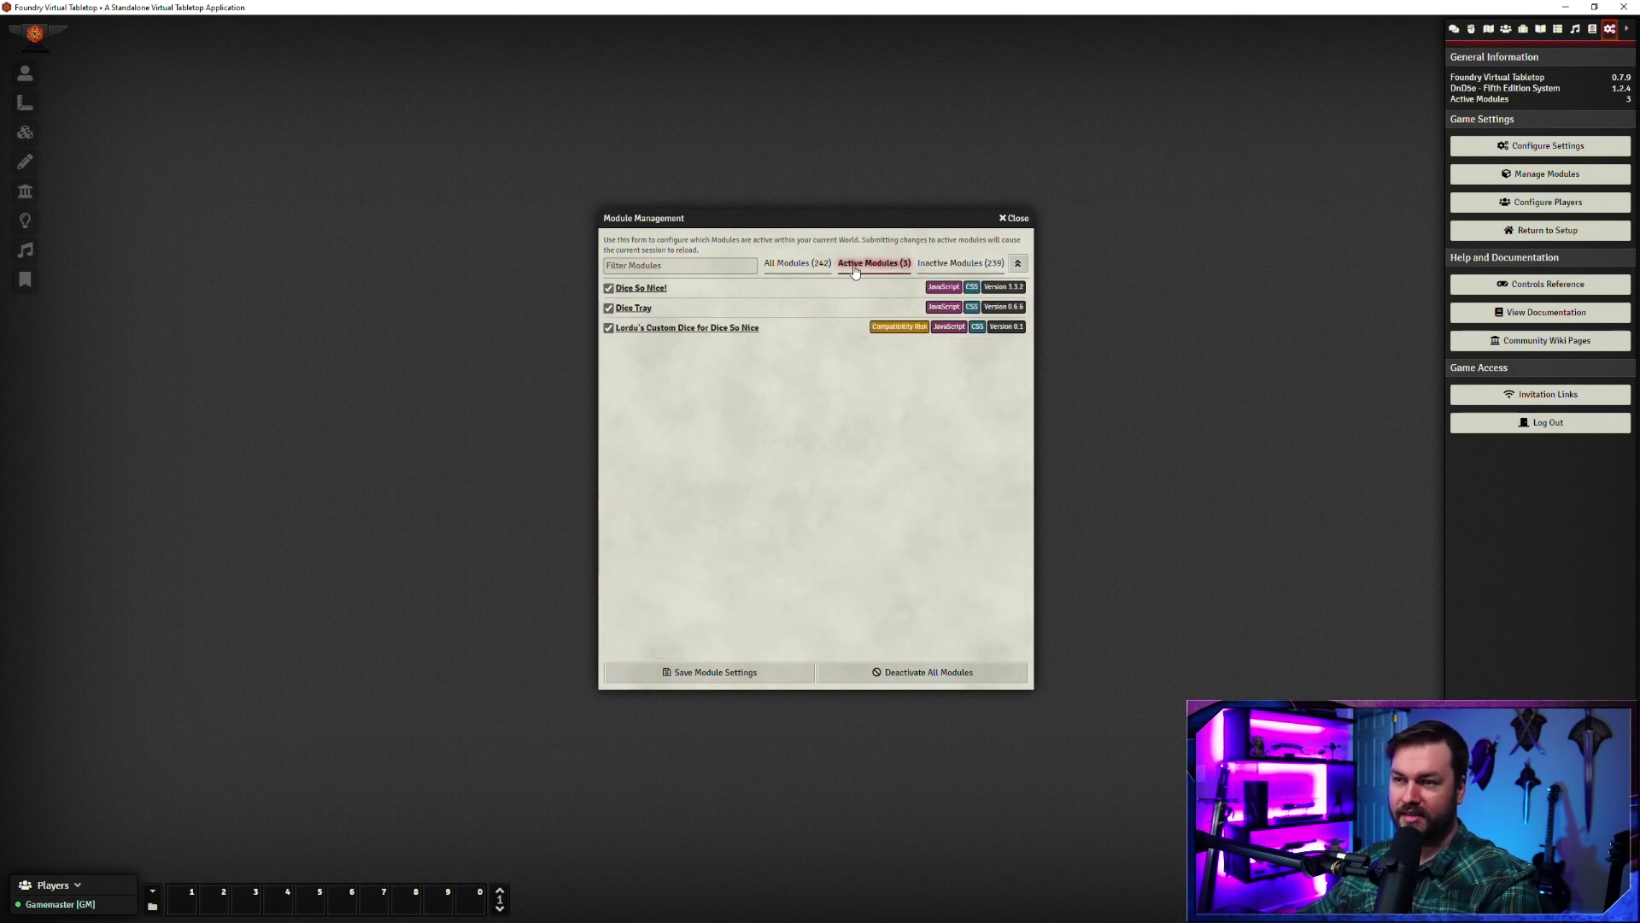
{"action": "left_click", "coordinate": [788, 269]}
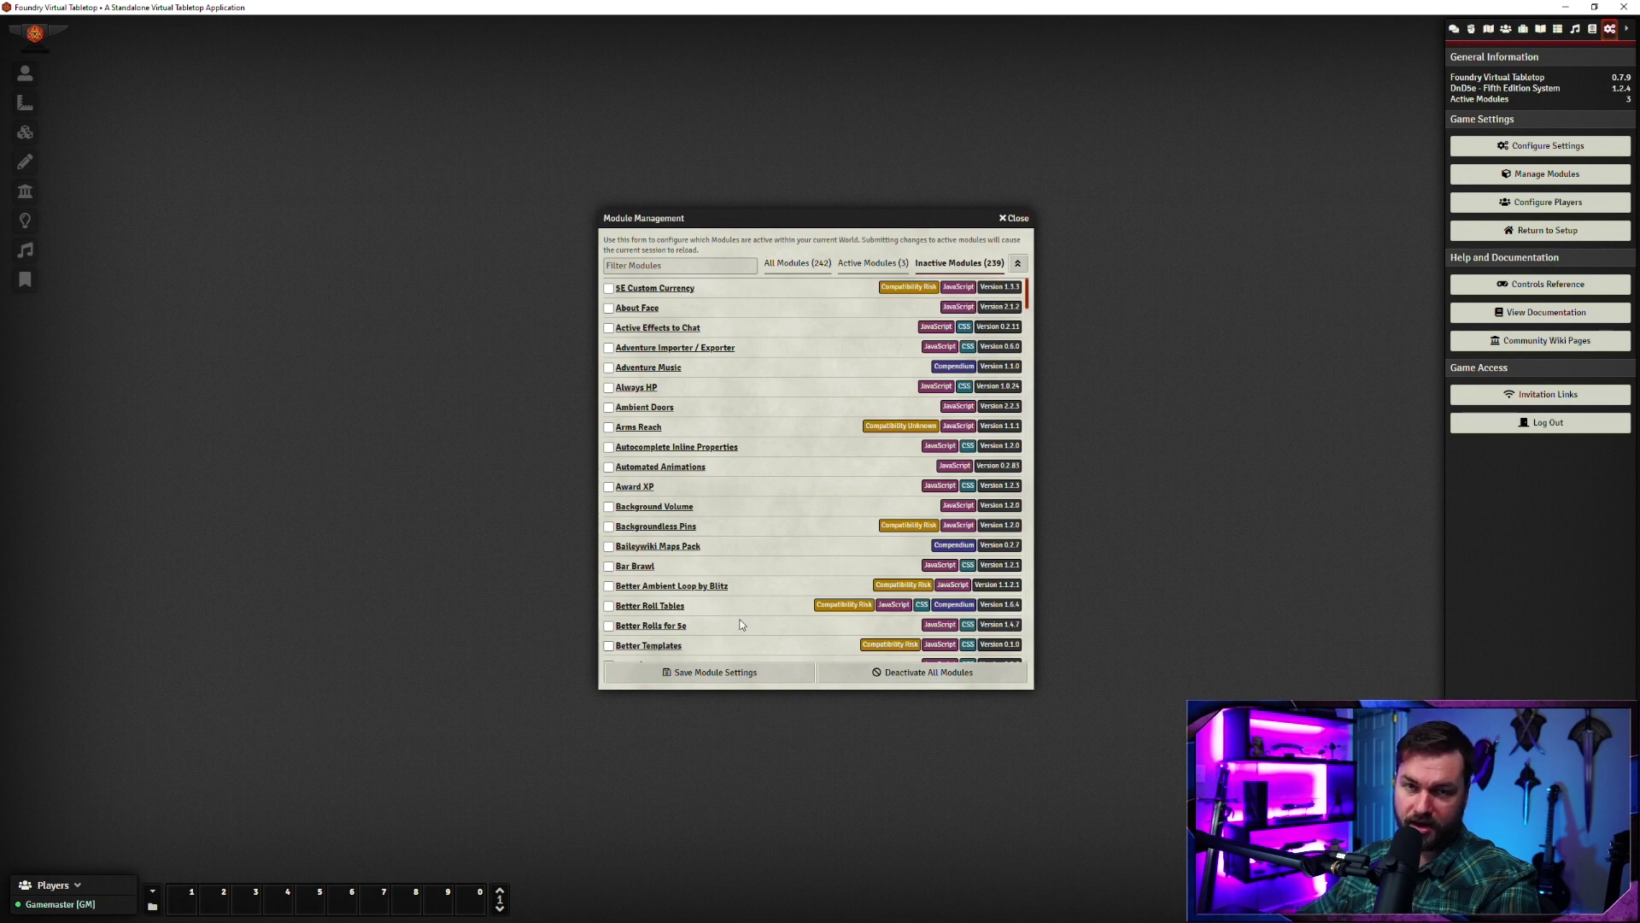
{"action": "left_click", "coordinate": [1016, 218]}
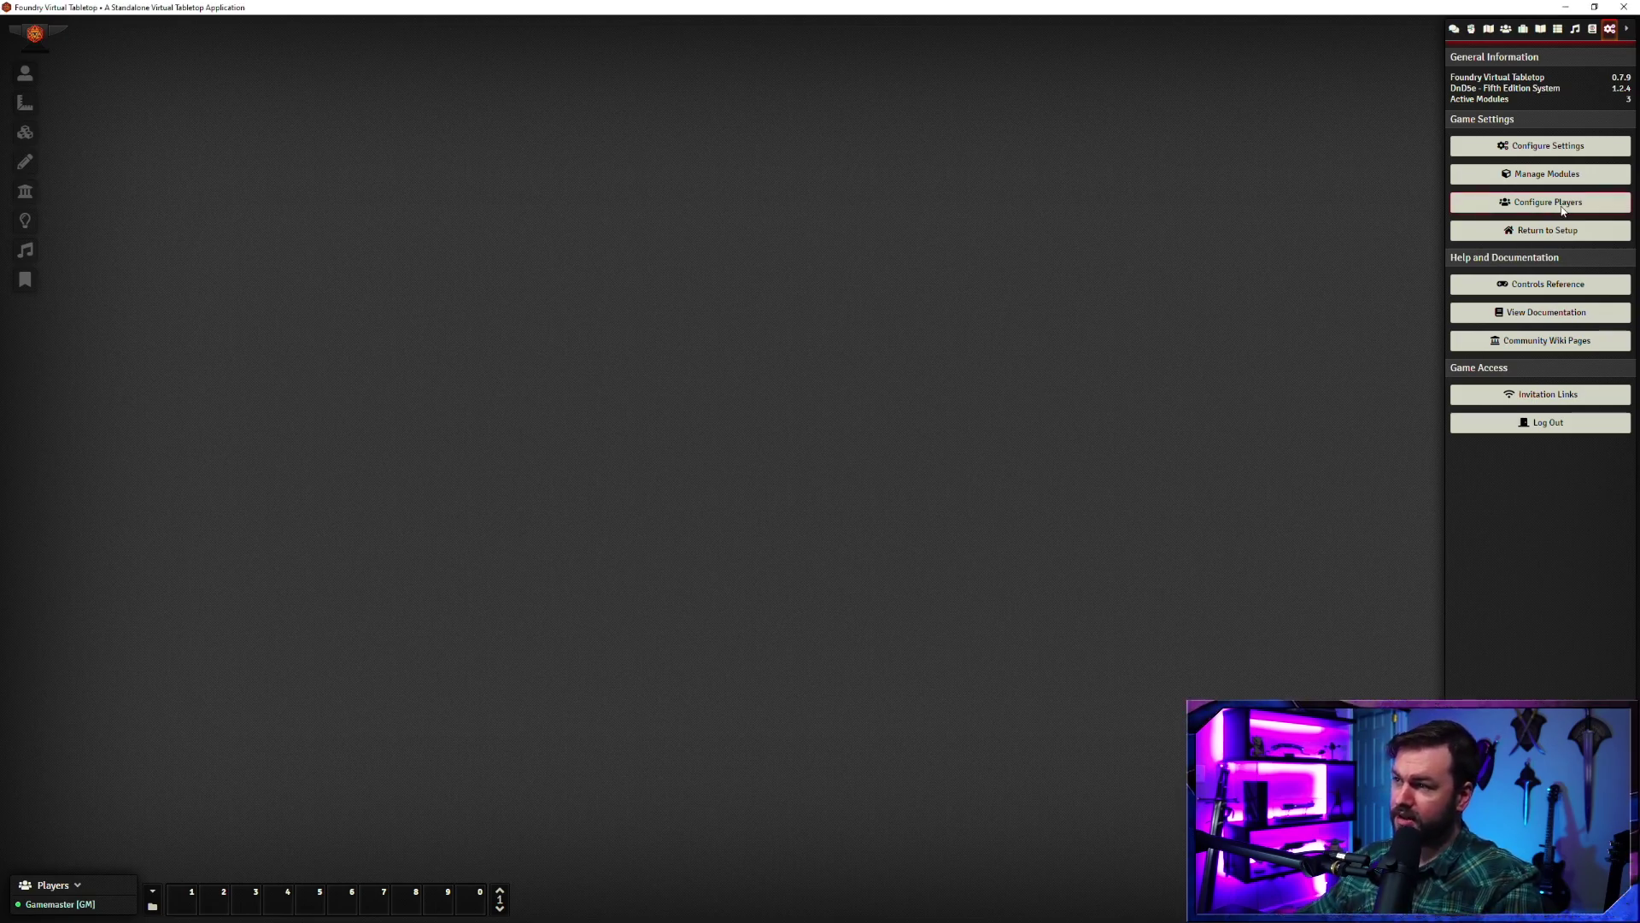
Step: Open the player configuration and toggle the visibility of Player 2's access key on and off
{"action": "left_click", "coordinate": [1535, 206]}
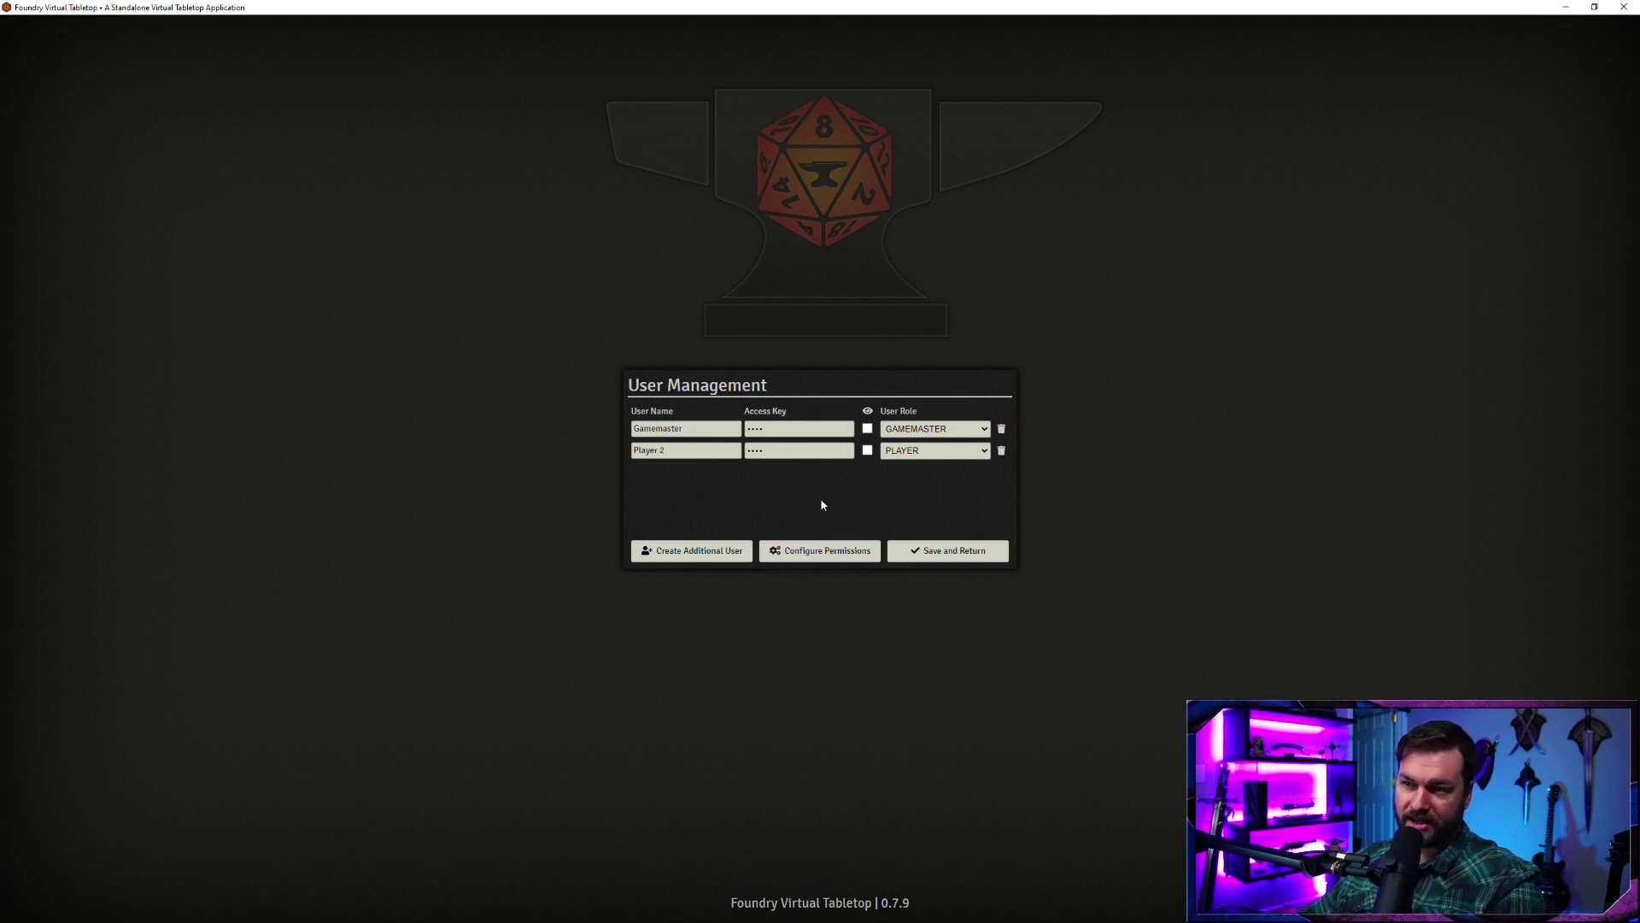
{"action": "left_click", "coordinate": [867, 452]}
{"action": "left_click", "coordinate": [867, 452]}
{"action": "left_click", "coordinate": [867, 452]}
{"action": "left_click", "coordinate": [867, 452]}
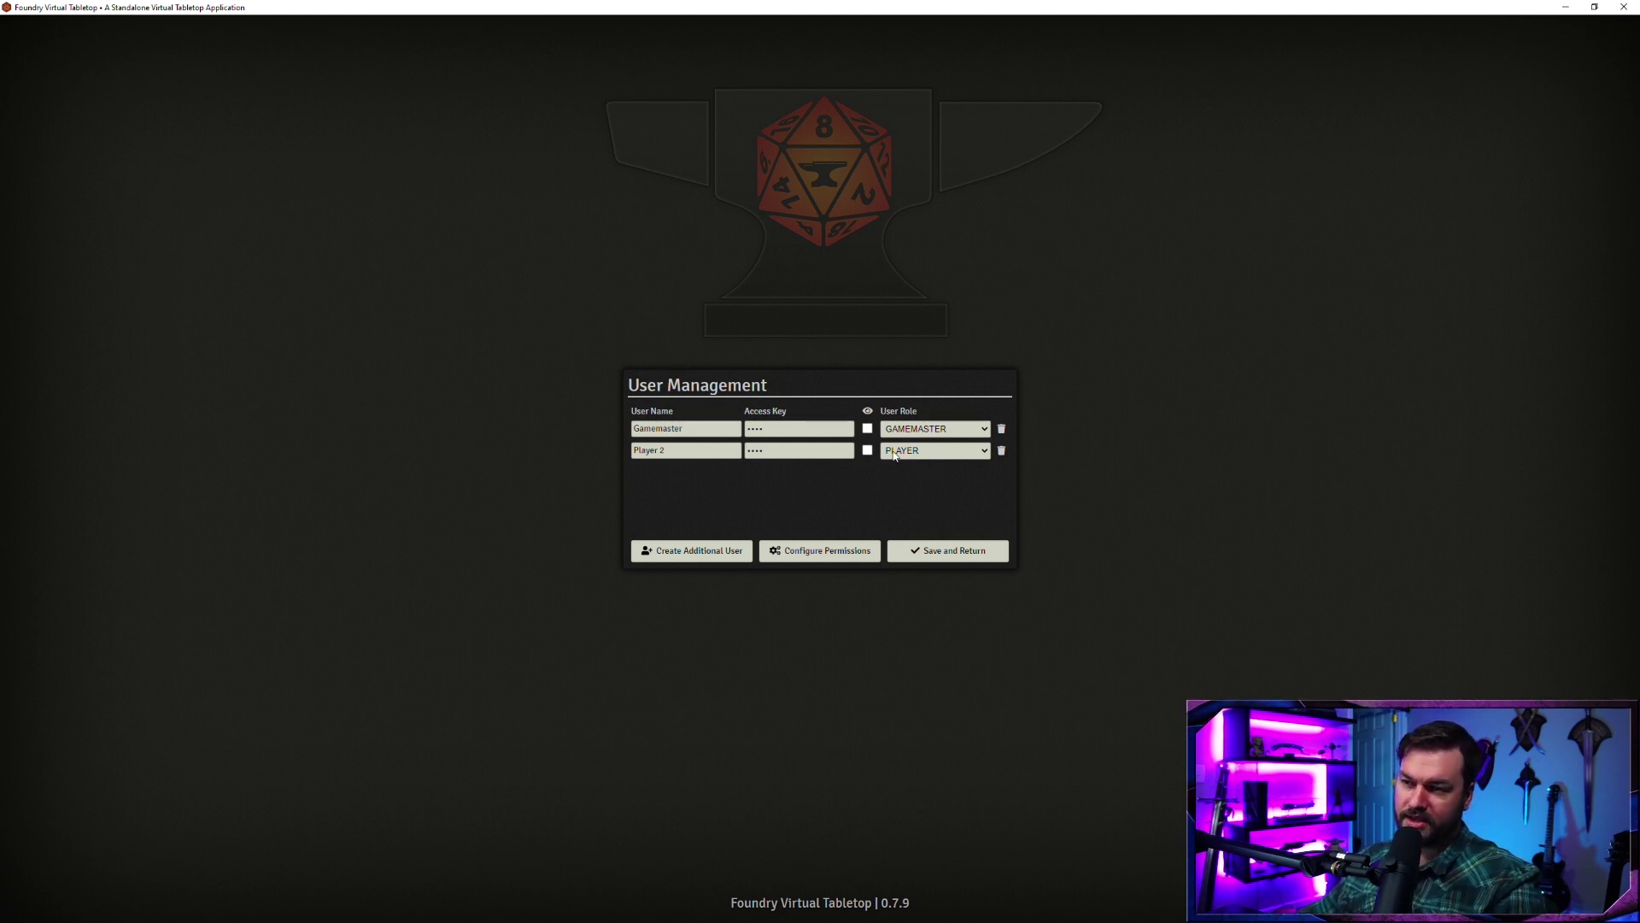
Step: Open the permission configuration beside the user list and examine the permissions and available roles
{"action": "left_click", "coordinate": [834, 552]}
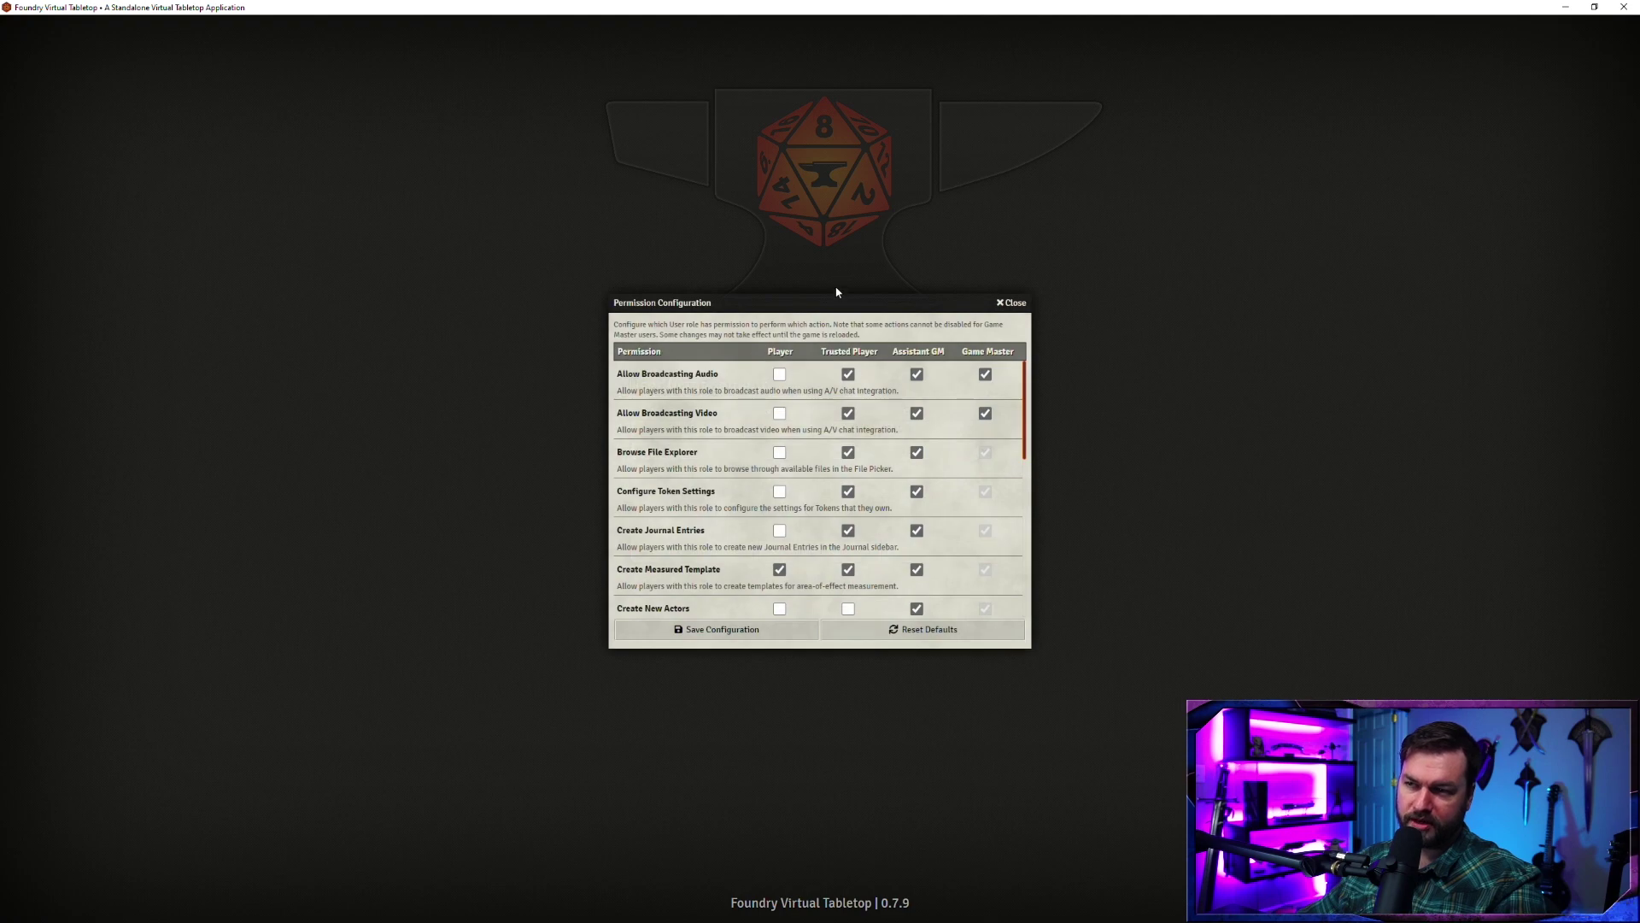
{"action": "left_click_drag", "start_coordinate": [837, 299], "coordinate": [427, 281]}
{"action": "left_click", "coordinate": [950, 453]}
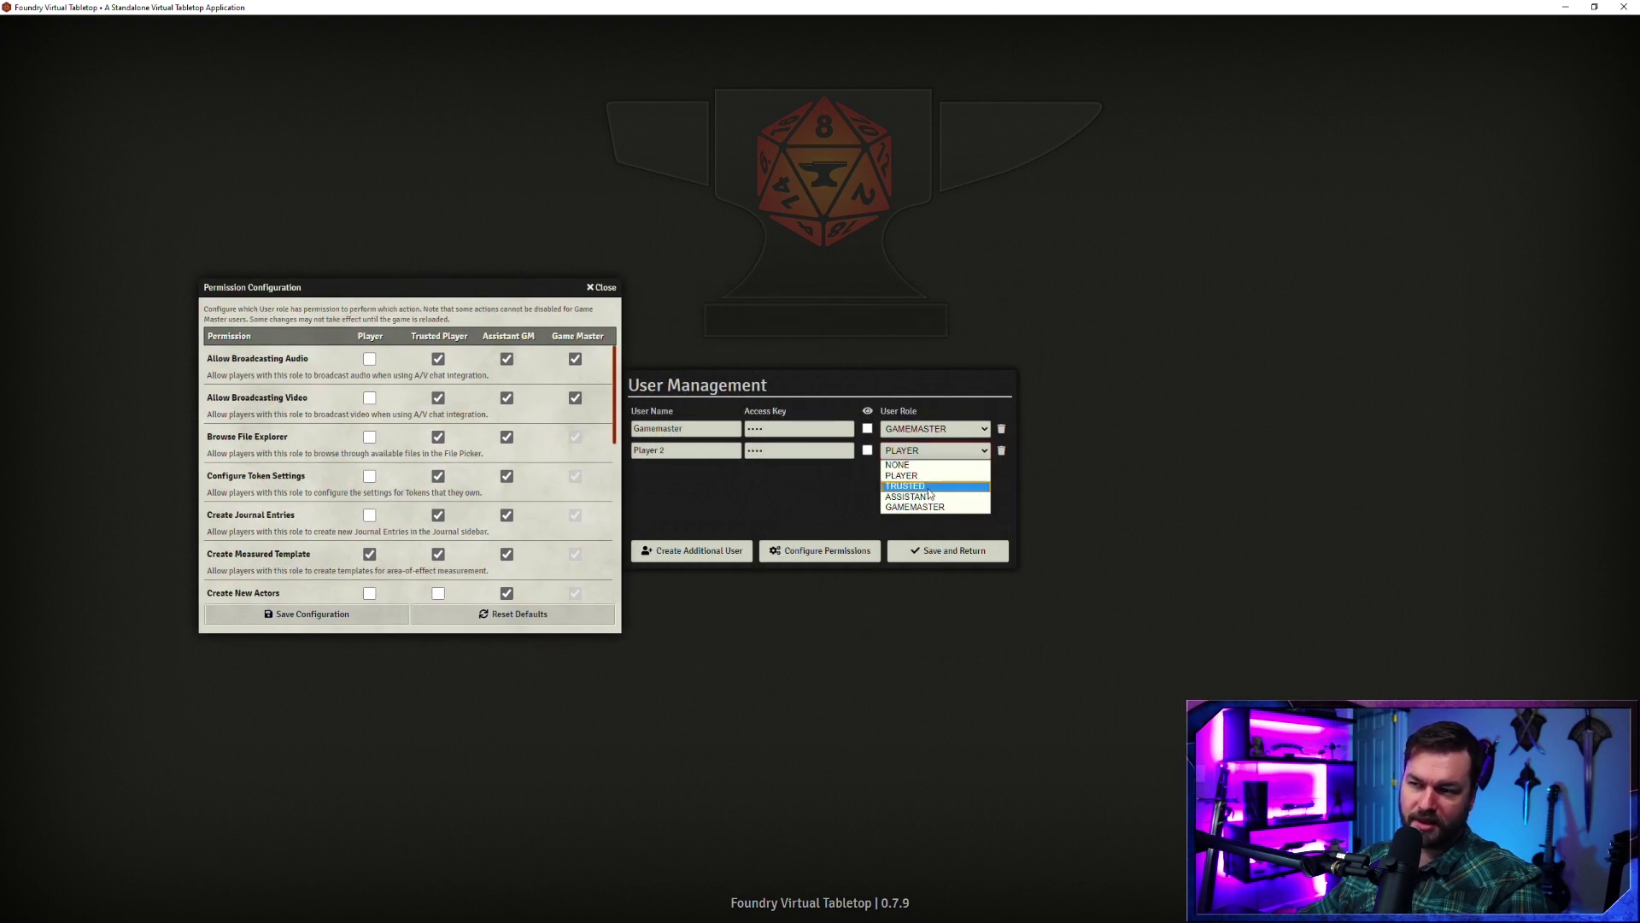
{"action": "left_click", "coordinate": [857, 517]}
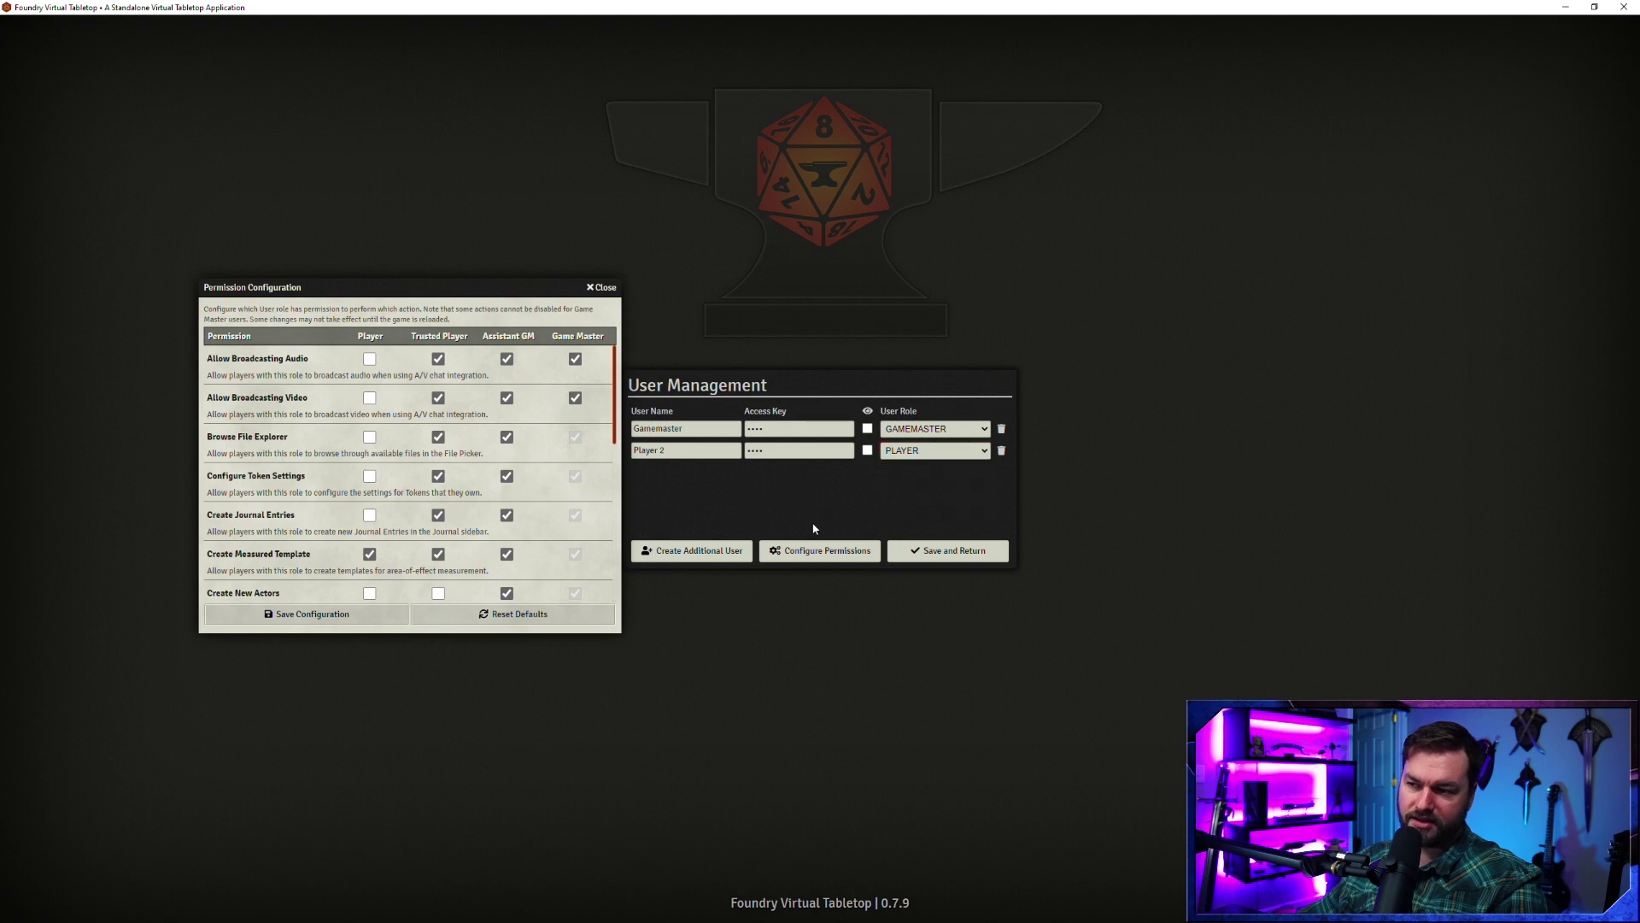
{"action": "left_click_drag", "start_coordinate": [396, 286], "coordinate": [363, 277]}
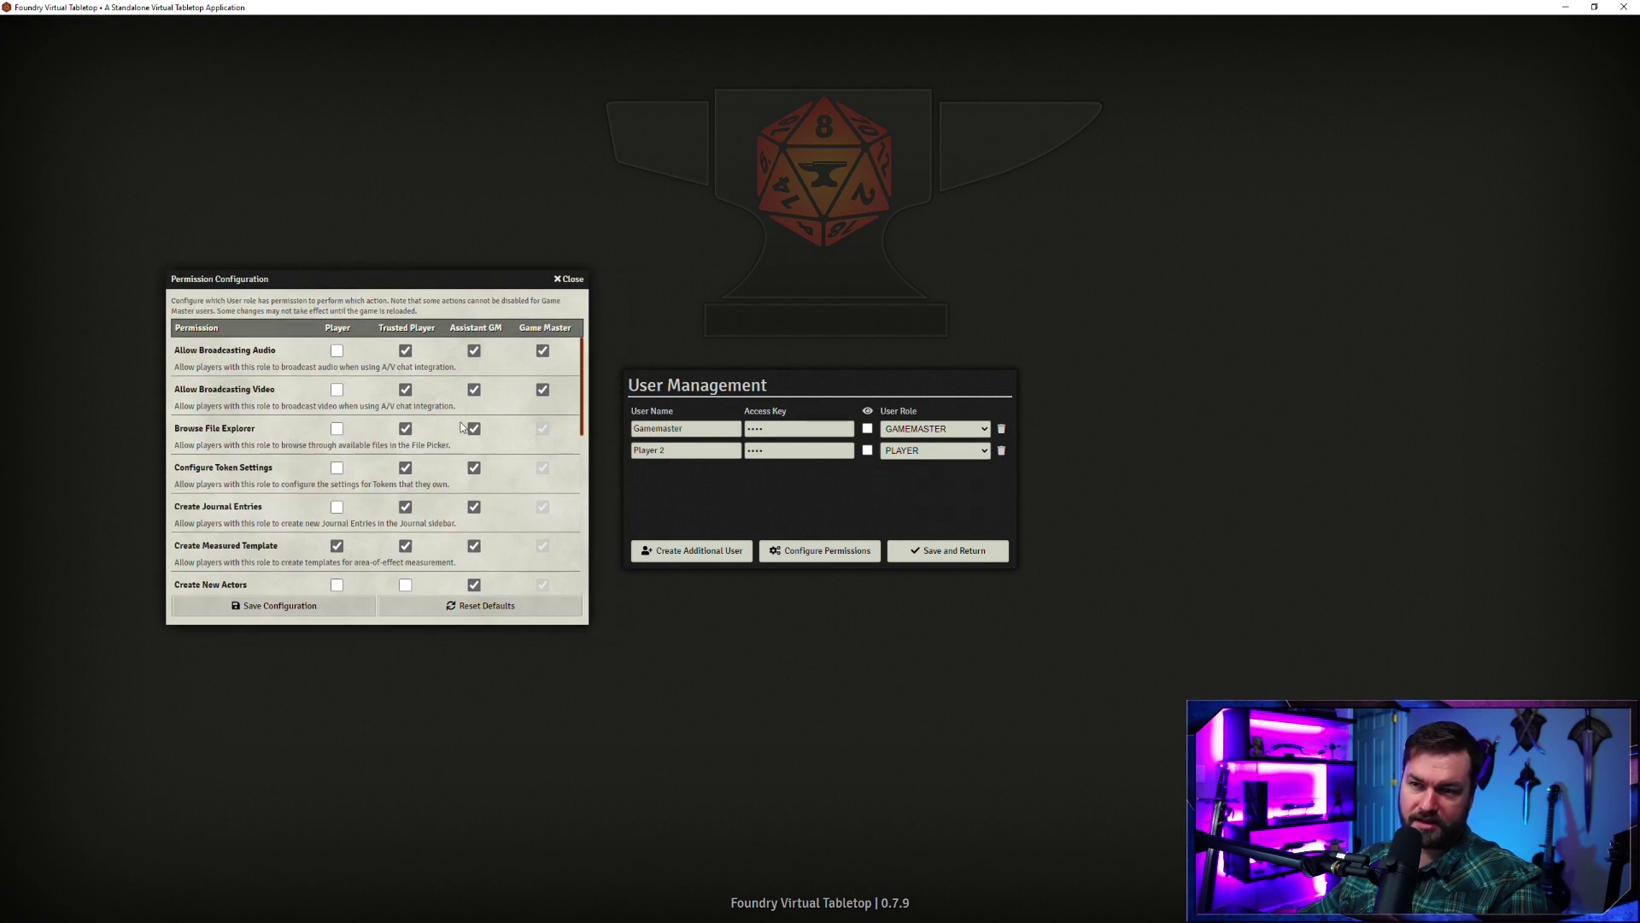
{"action": "scroll", "coordinate": [389, 420], "scroll_direction": "down", "scroll_amount": 3}
{"action": "scroll", "coordinate": [311, 449], "scroll_direction": "down", "scroll_amount": 2}
{"action": "scroll", "coordinate": [388, 511], "scroll_direction": "up", "scroll_amount": 5}
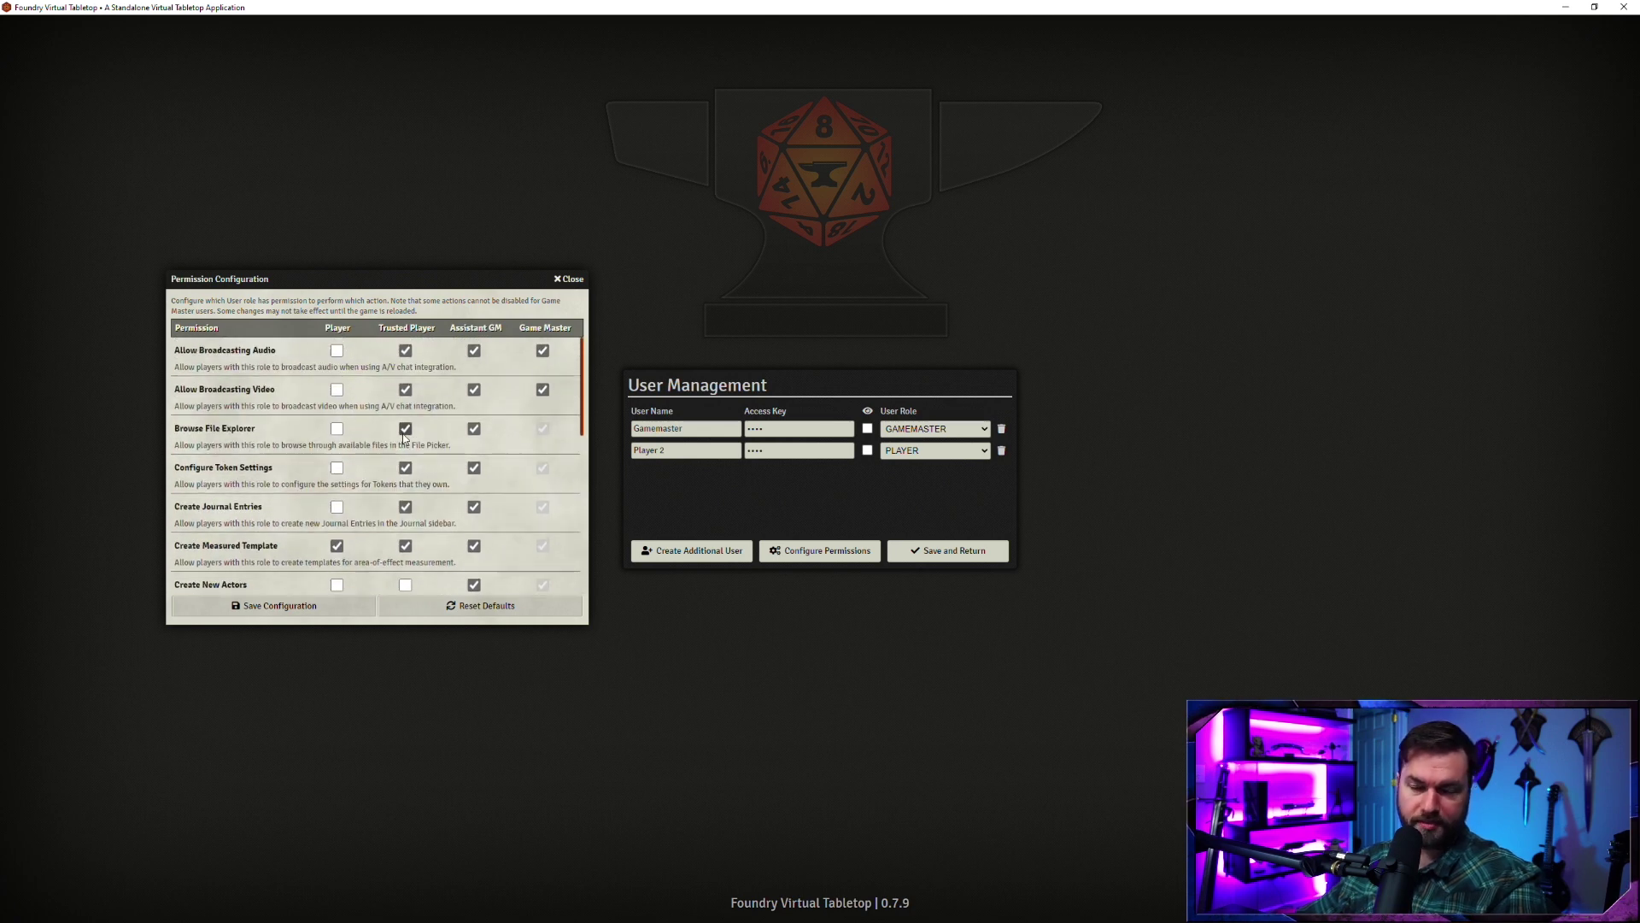
Step: Select Player as Player 2's role, close the permission configuration, and save the users to return to the game
{"action": "left_click", "coordinate": [970, 452]}
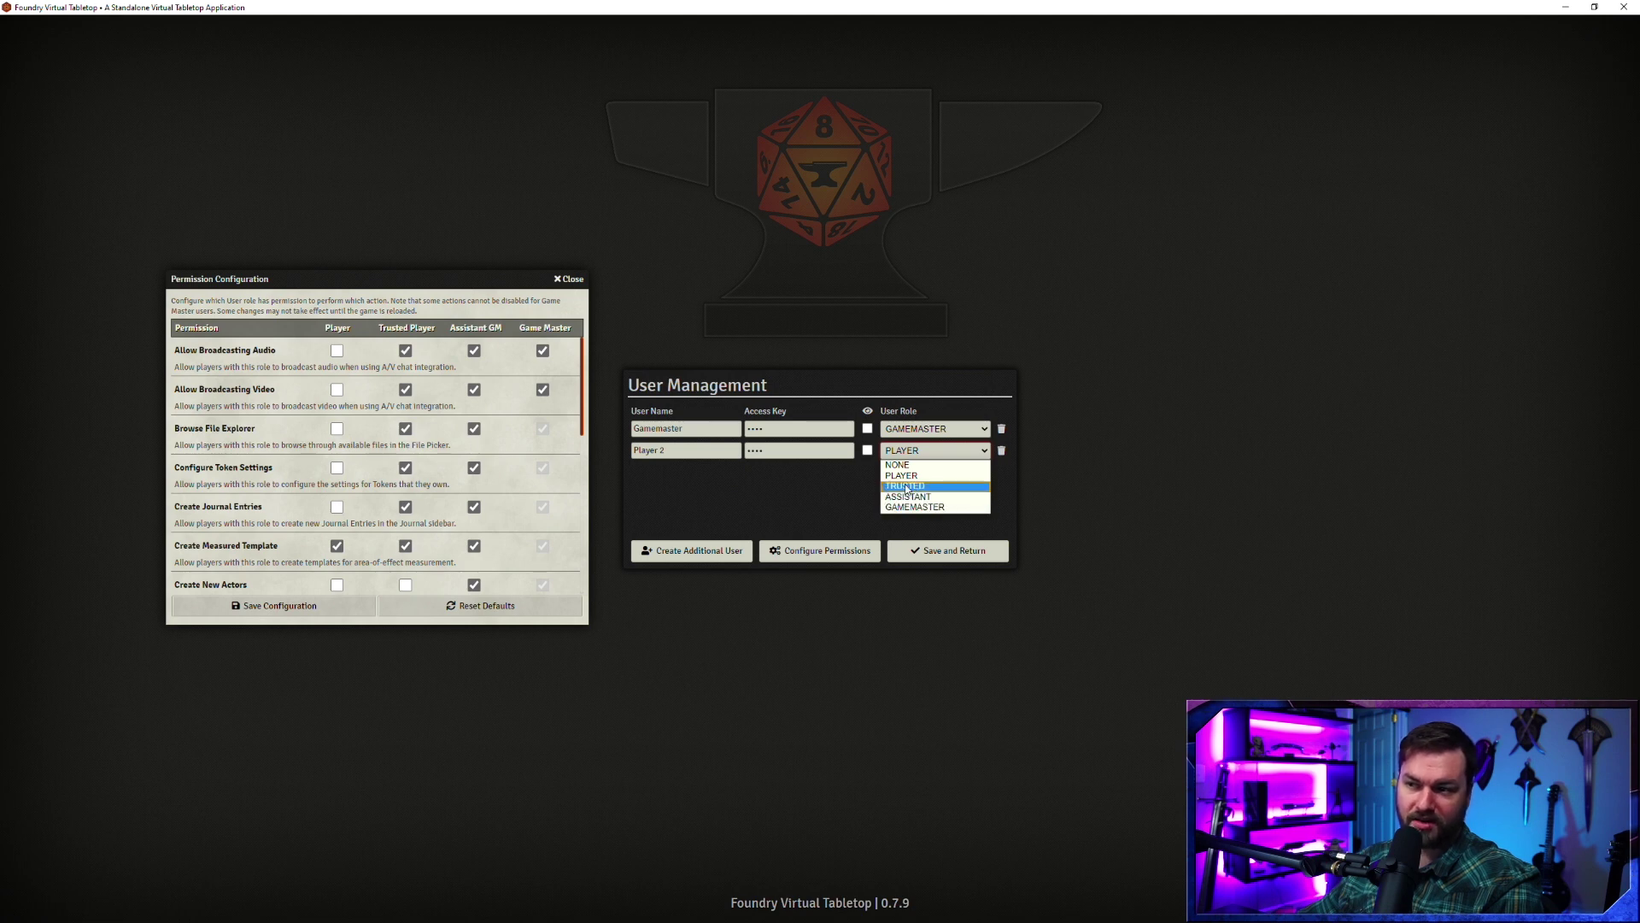
{"action": "left_click", "coordinate": [909, 476]}
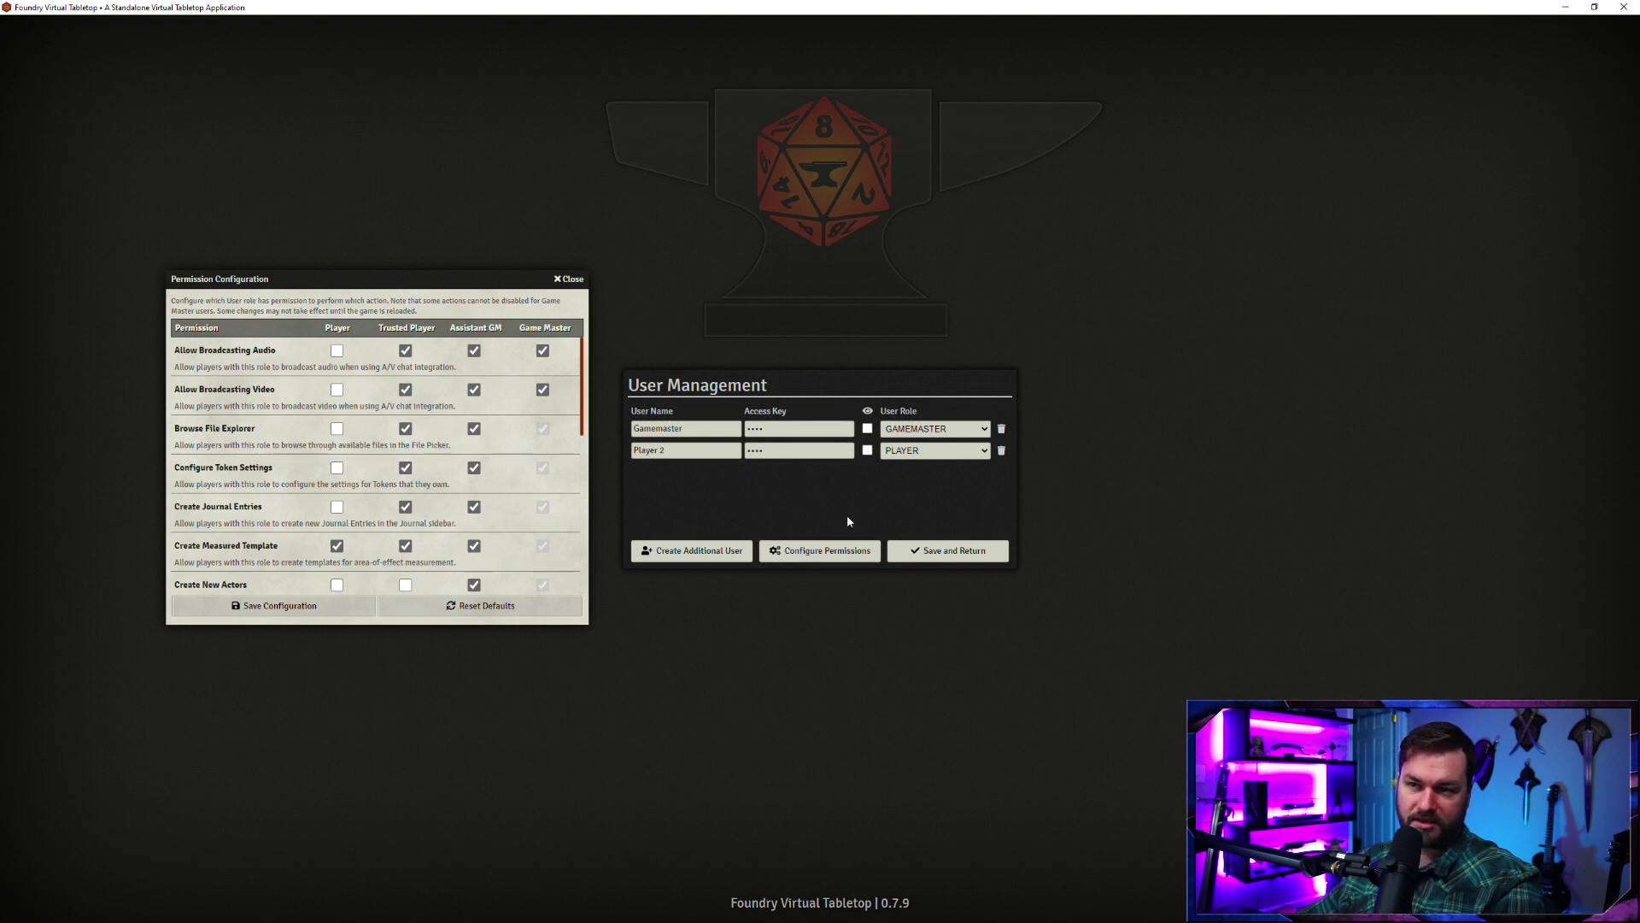
{"action": "scroll", "coordinate": [475, 463], "scroll_direction": "down", "scroll_amount": 10}
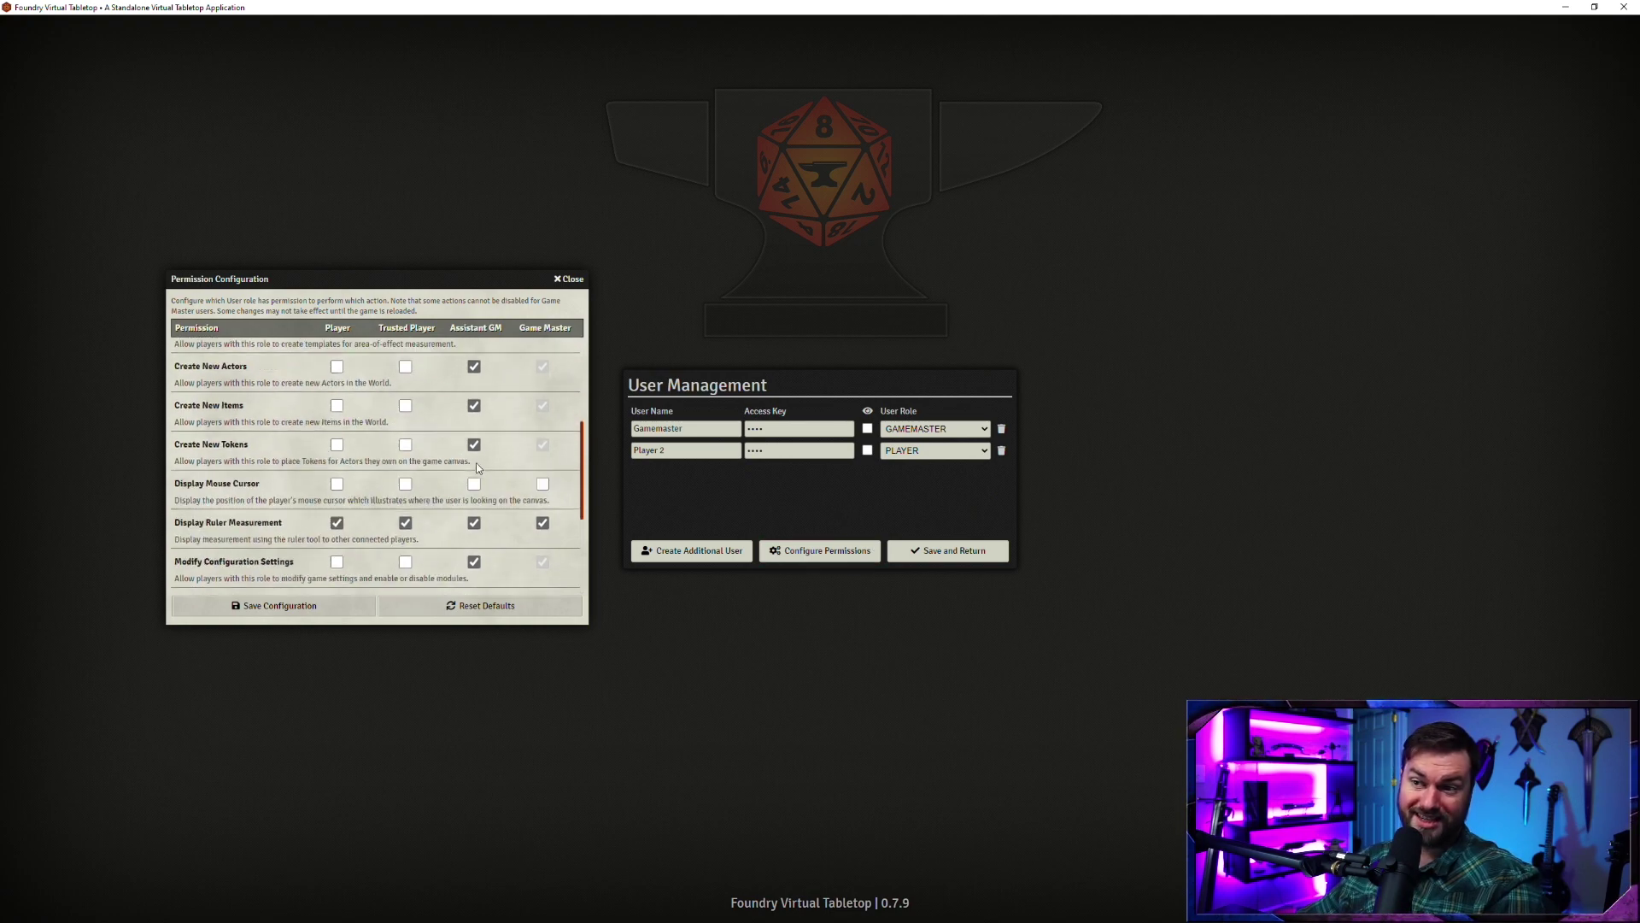
{"action": "scroll", "coordinate": [488, 467], "scroll_direction": "up", "scroll_amount": 10}
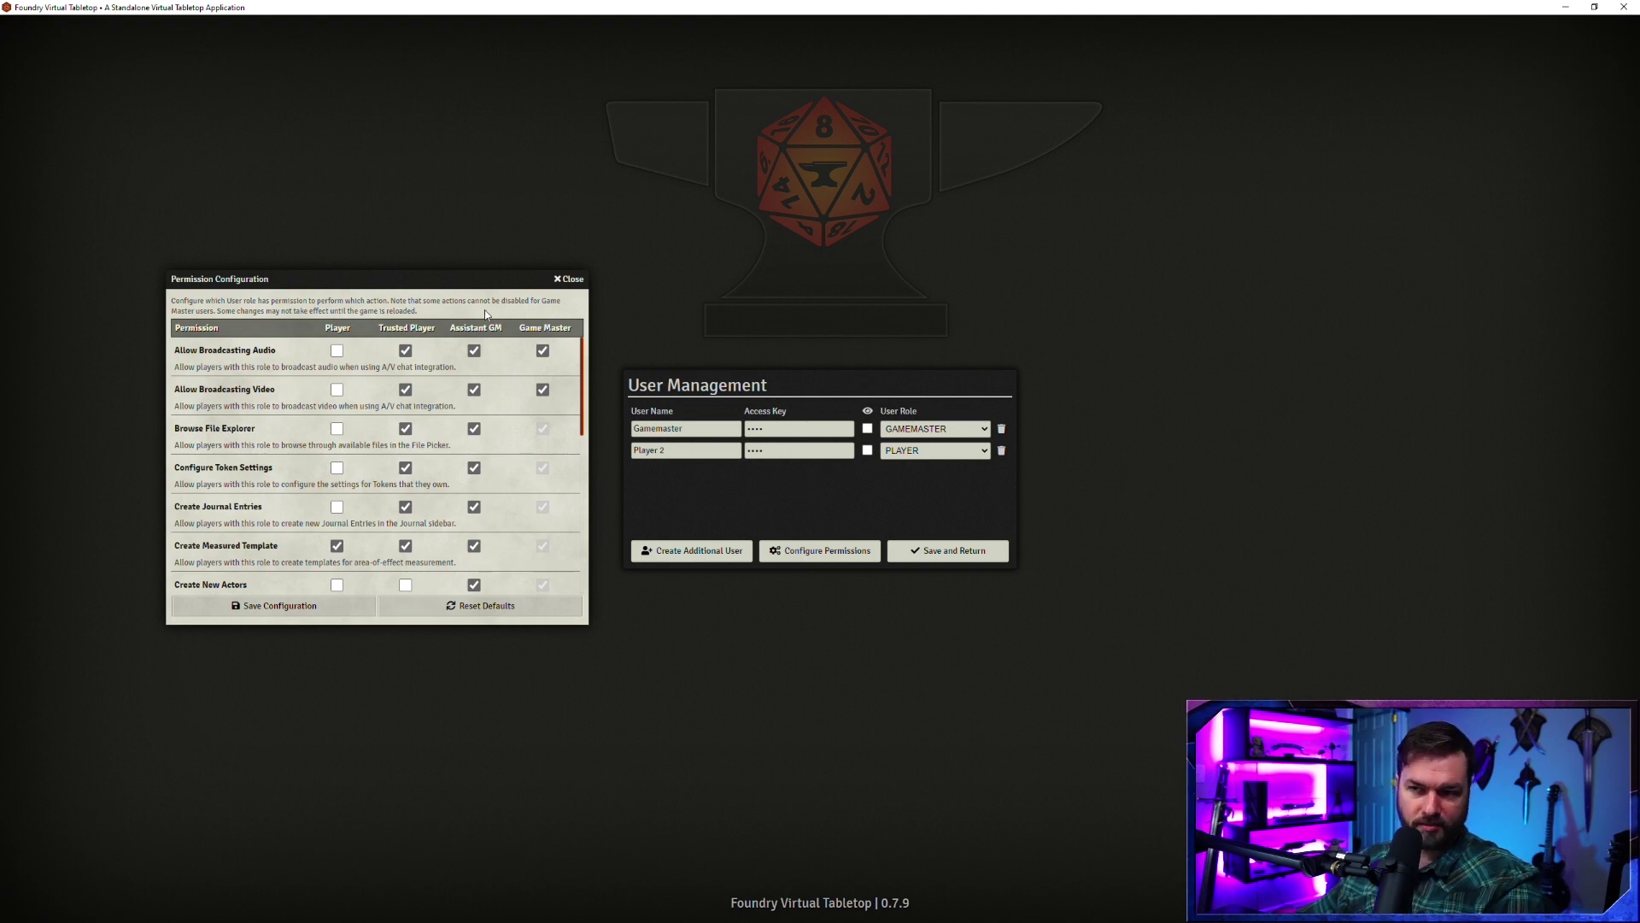
{"action": "left_click", "coordinate": [568, 280]}
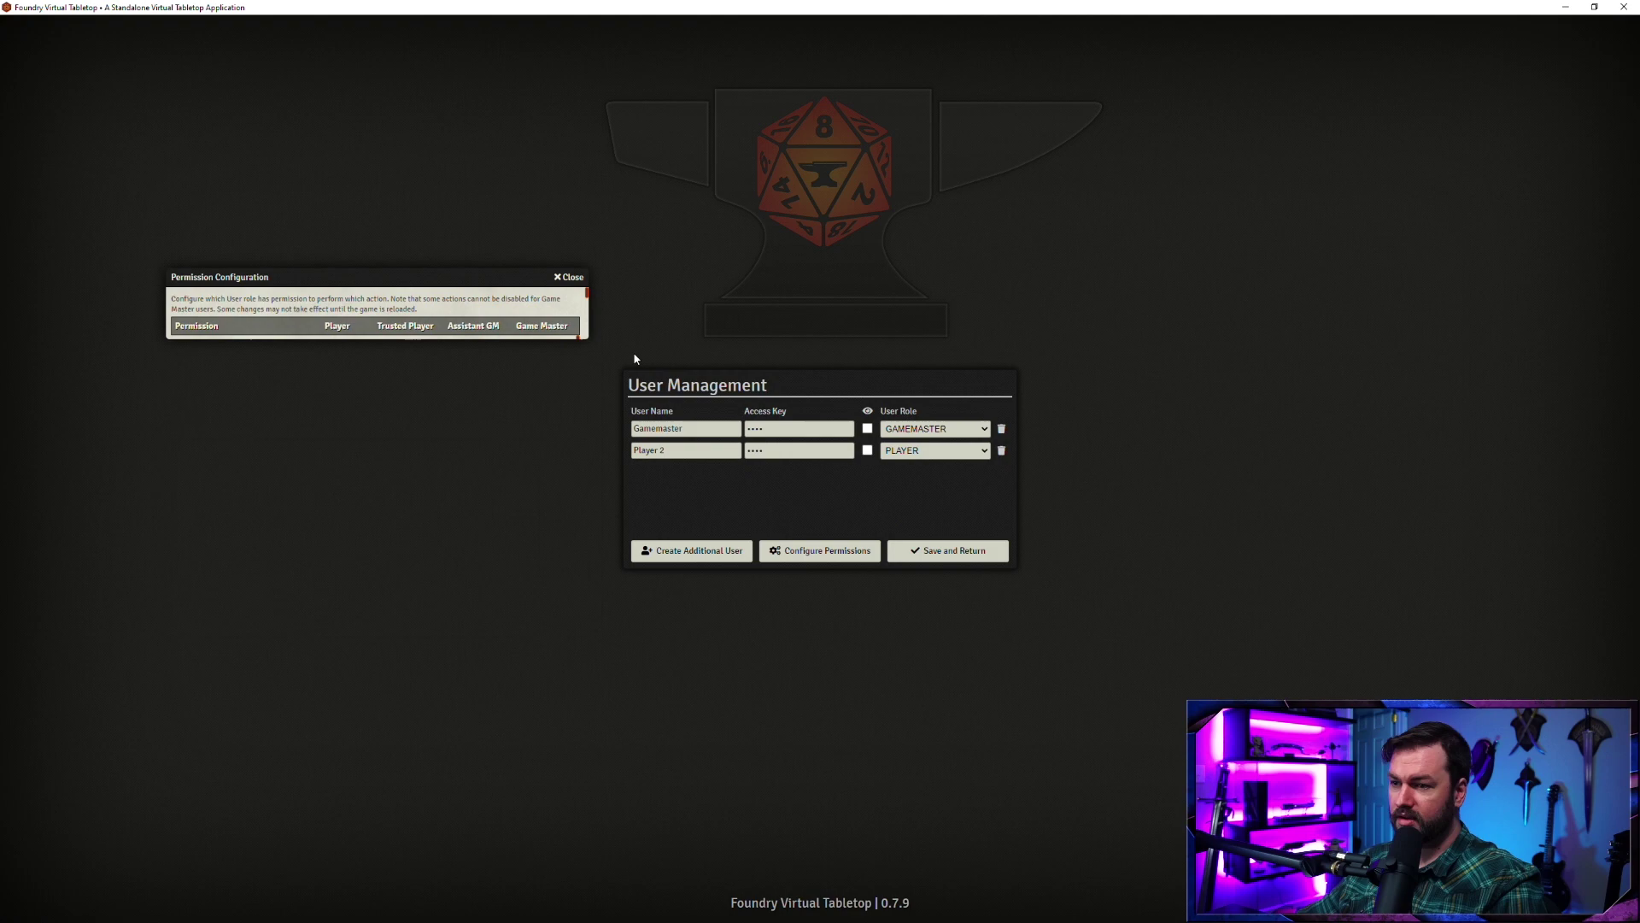
{"action": "left_click", "coordinate": [955, 557]}
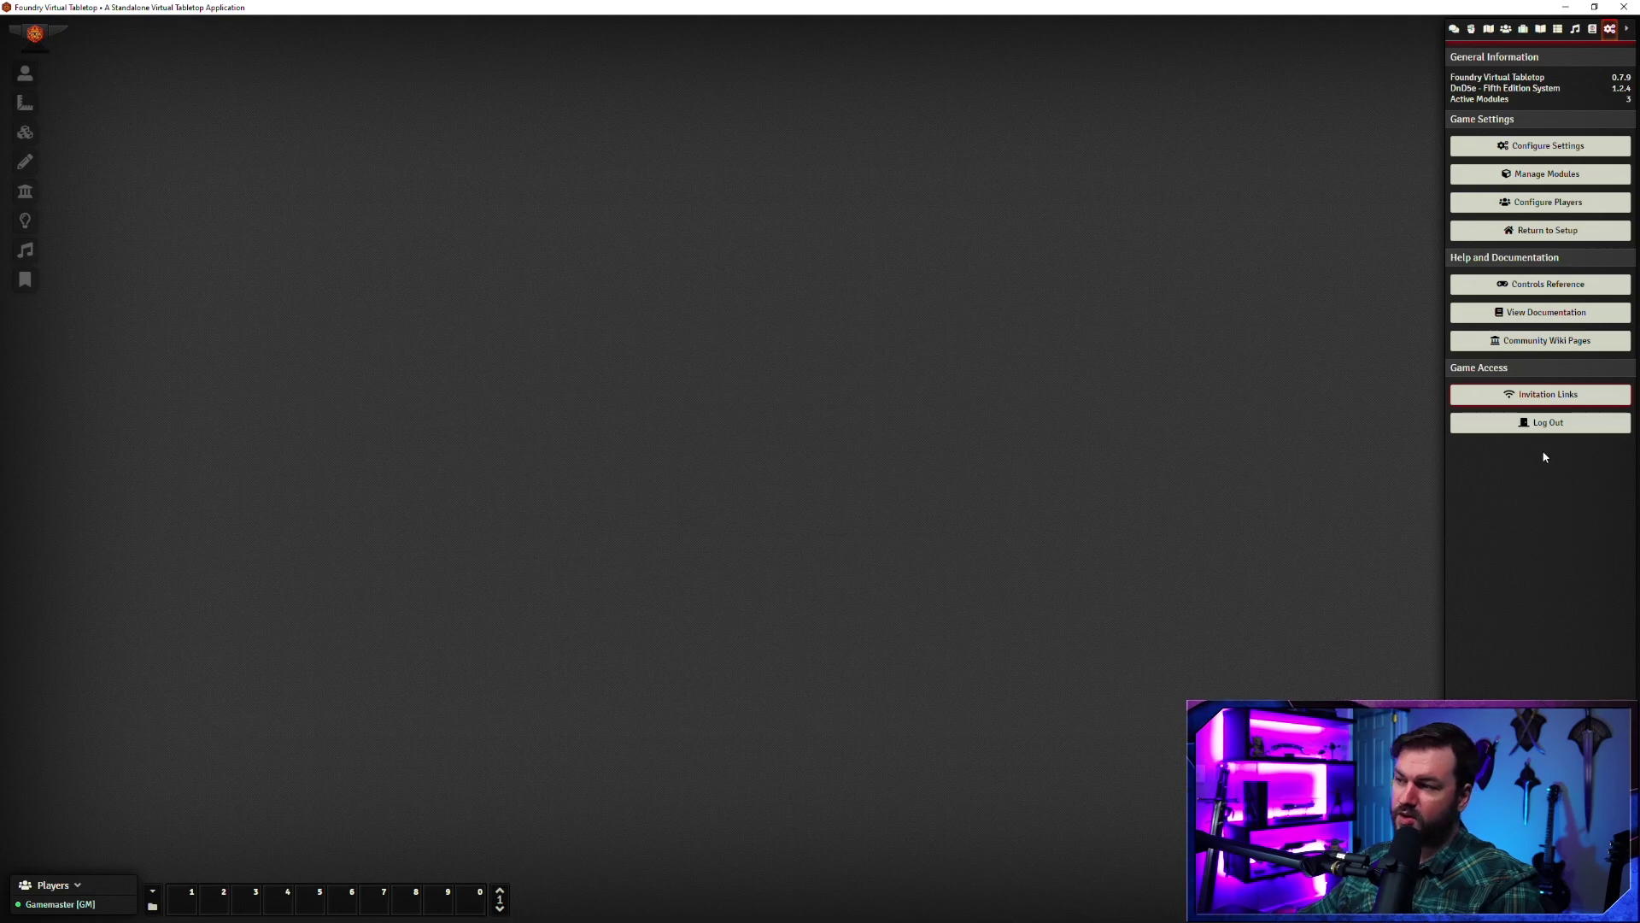
Step: View the local network and internet invitation links for the game, then close them
{"action": "left_click", "coordinate": [1551, 397]}
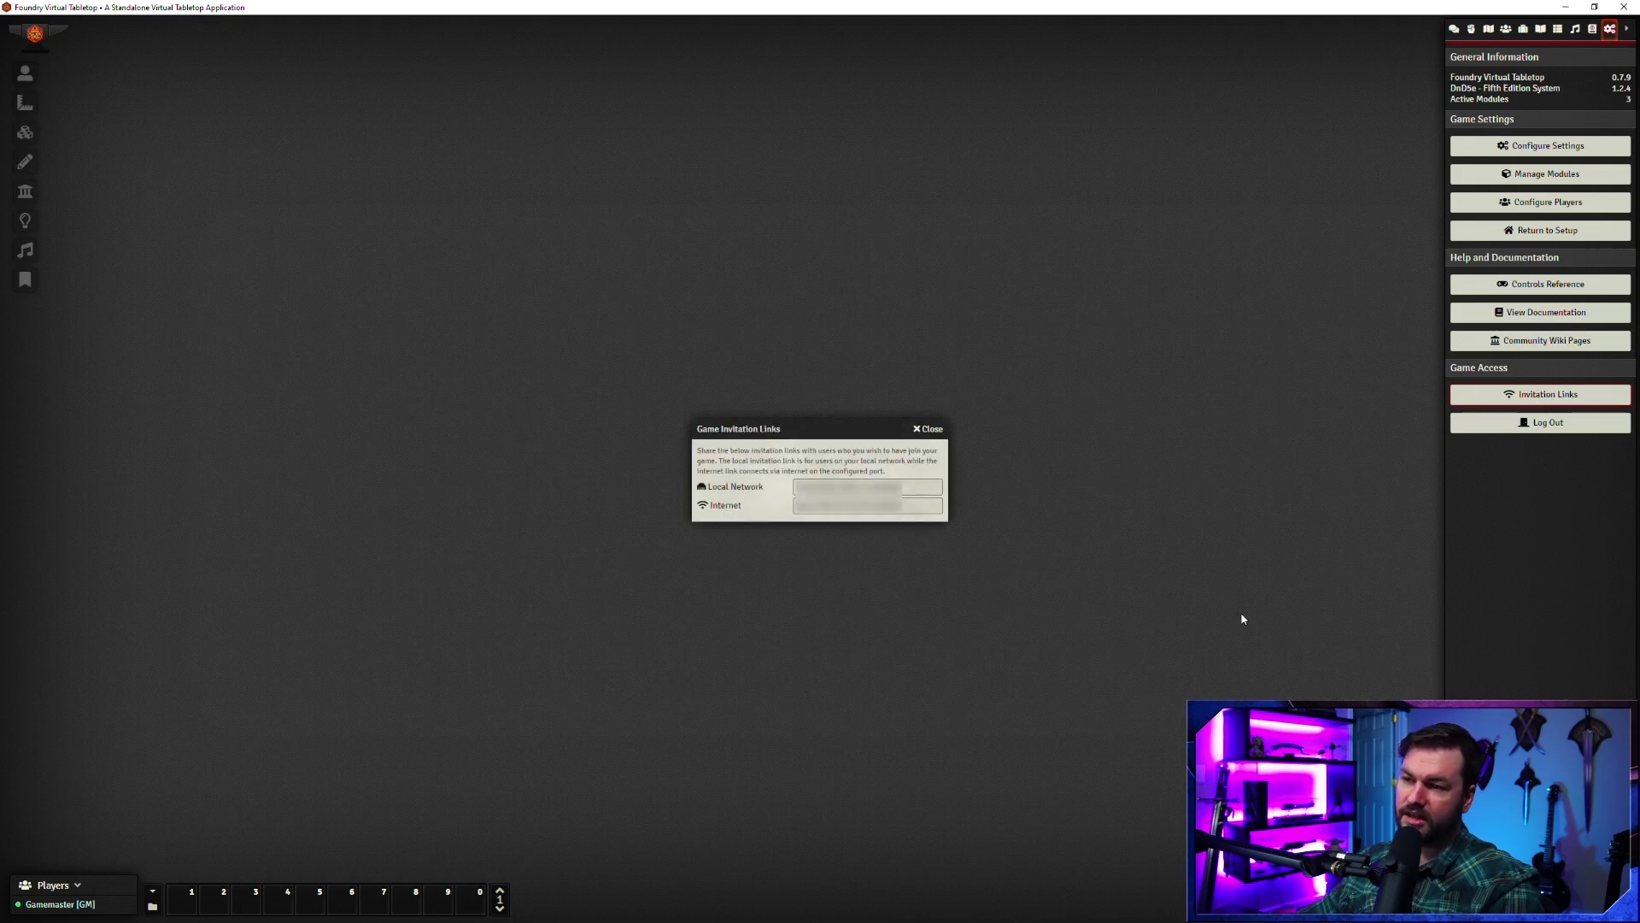
{"action": "left_click", "coordinate": [926, 432]}
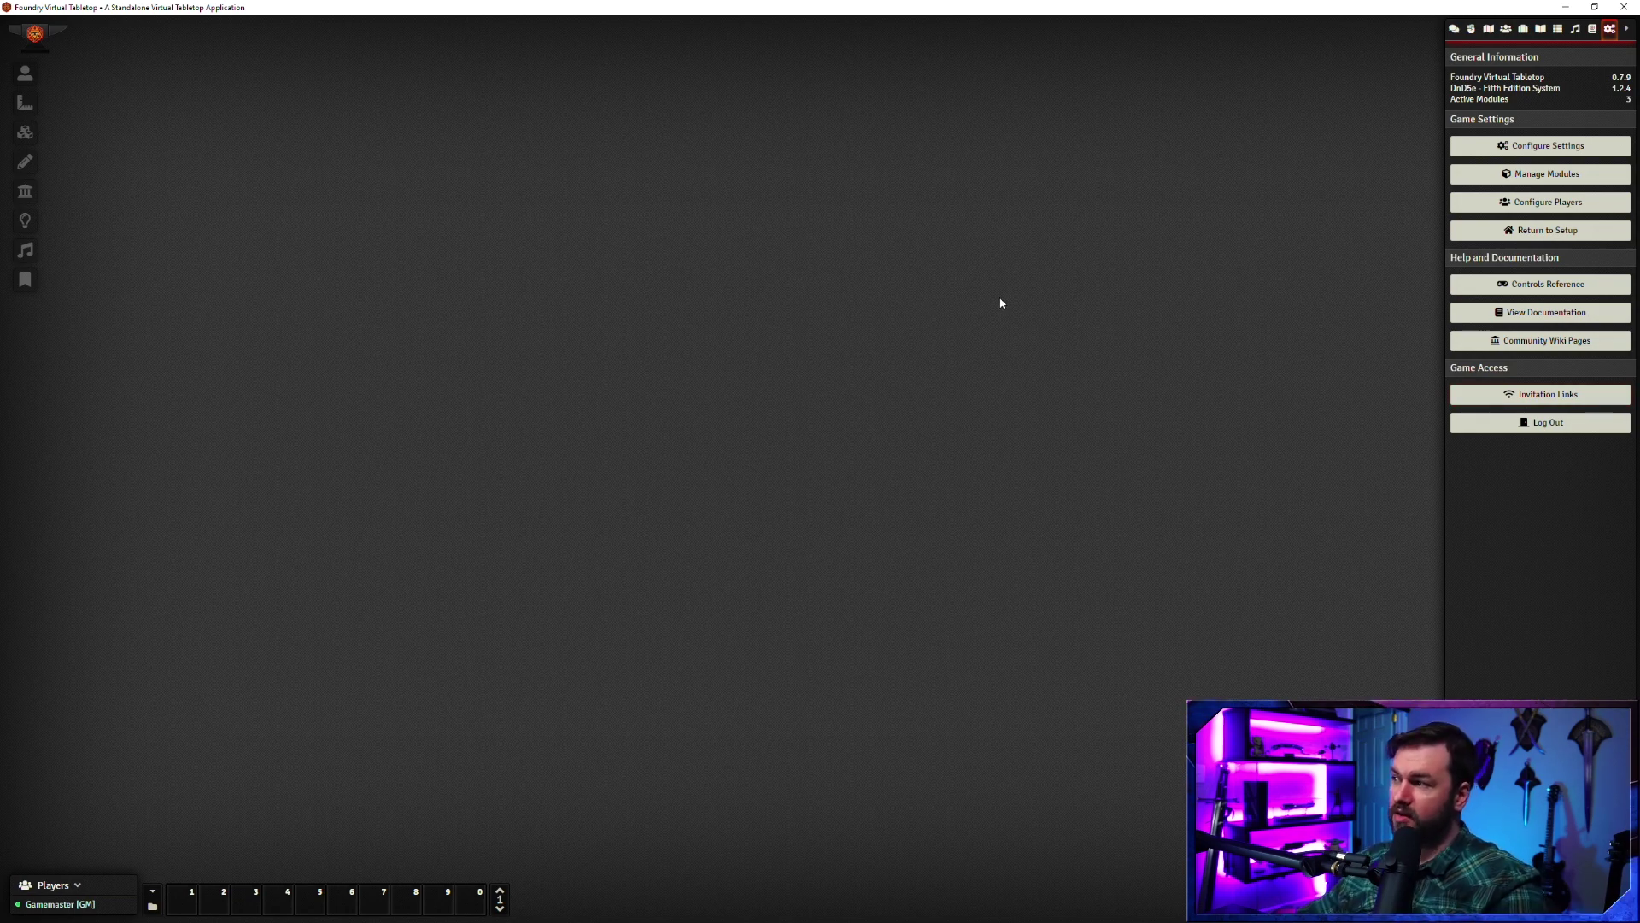
Step: Open the game settings and look through the core, system and module settings
{"action": "left_click", "coordinate": [1525, 147]}
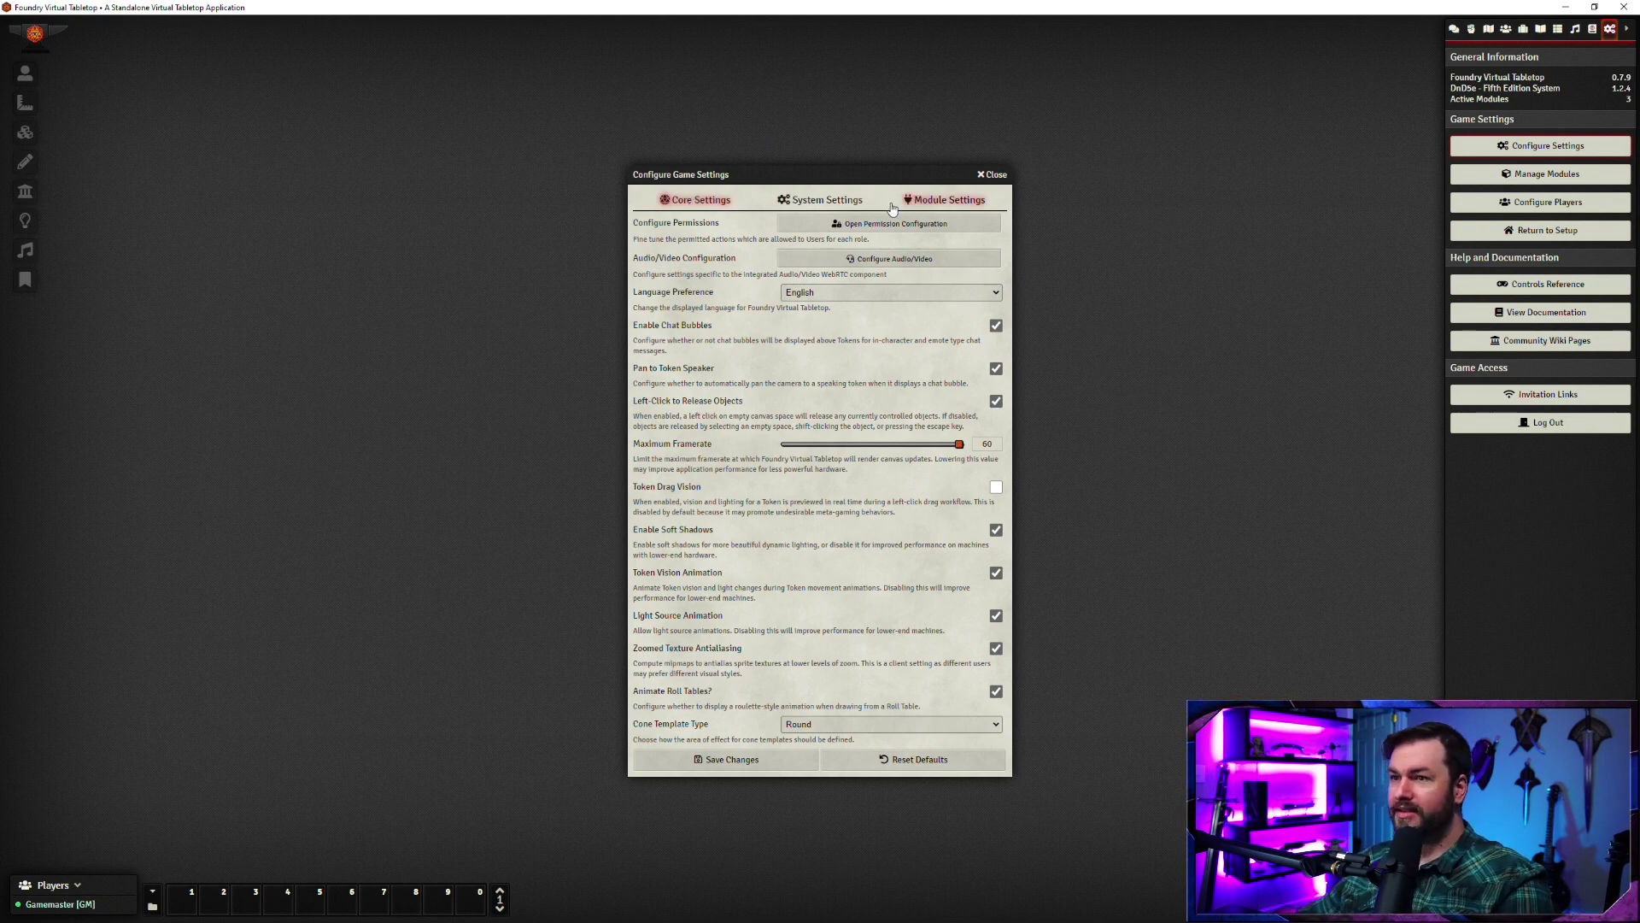
{"action": "left_click", "coordinate": [820, 199]}
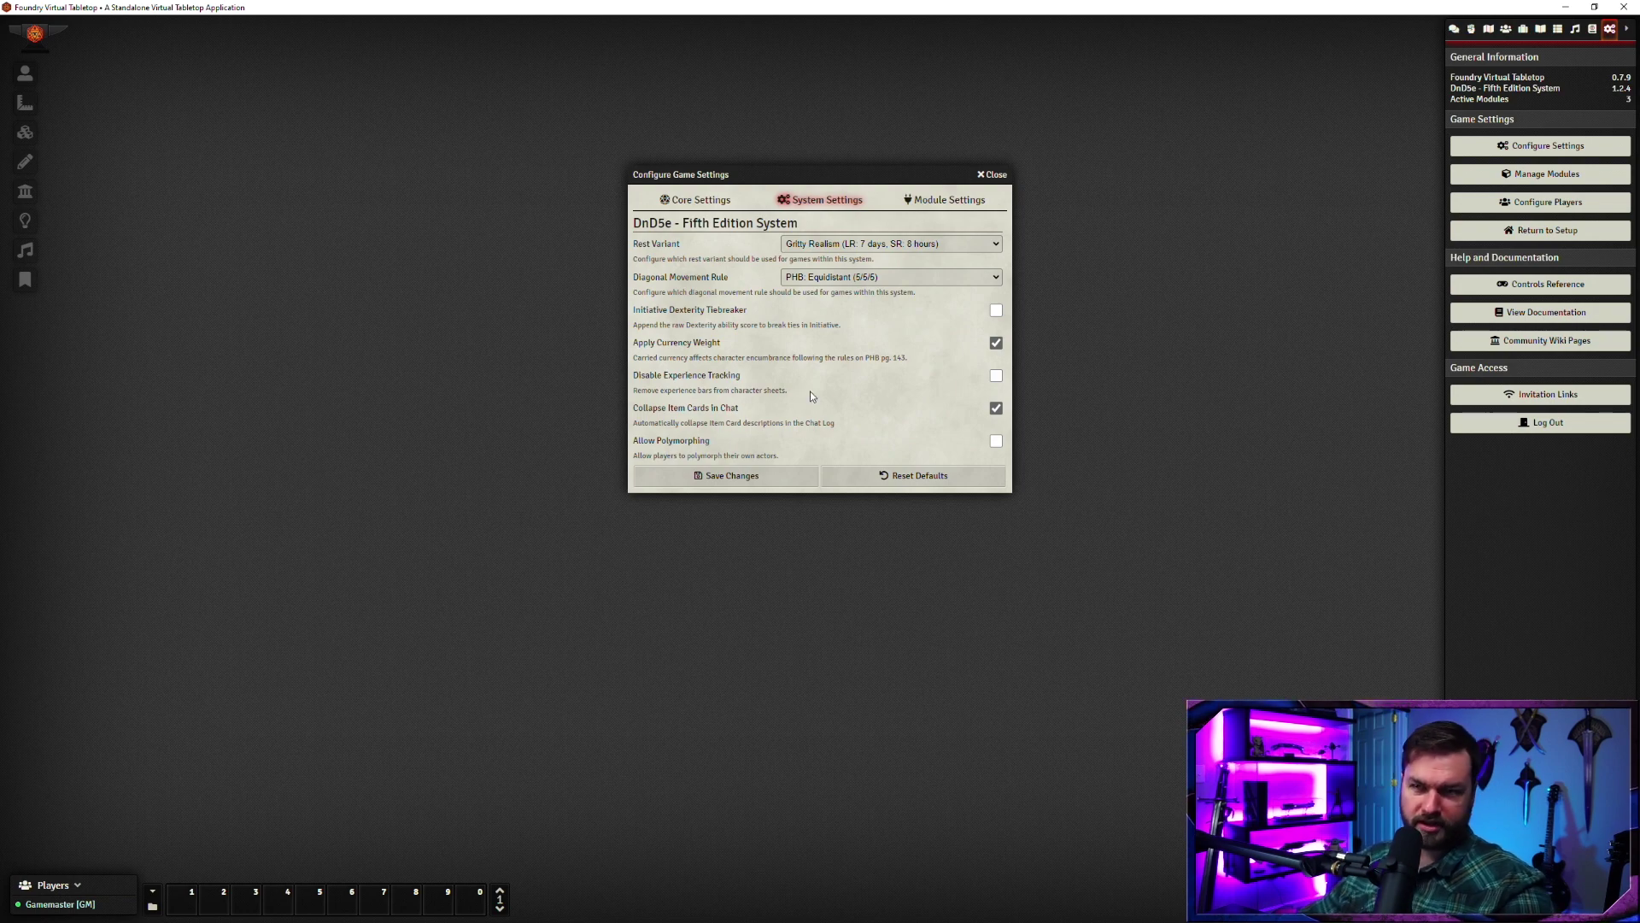
{"action": "left_click", "coordinate": [943, 208]}
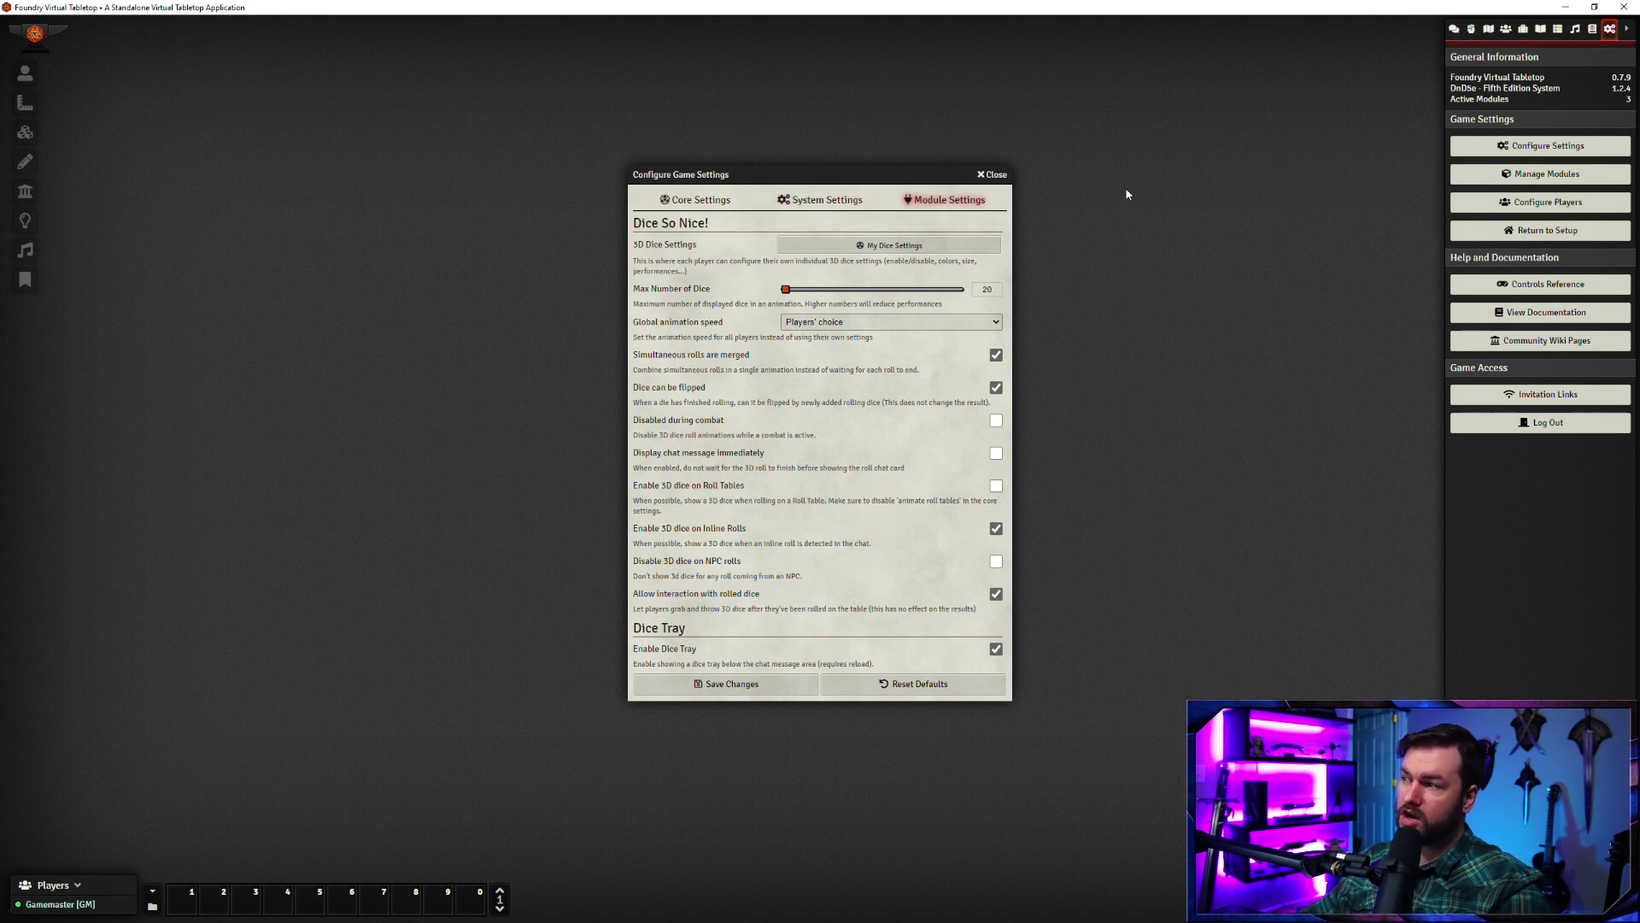
Step: Set the DnD5e rest variant to Player's Handbook (LR: 8 hours, SR: 1 hour) and check the alternatives
{"action": "left_click", "coordinate": [825, 201]}
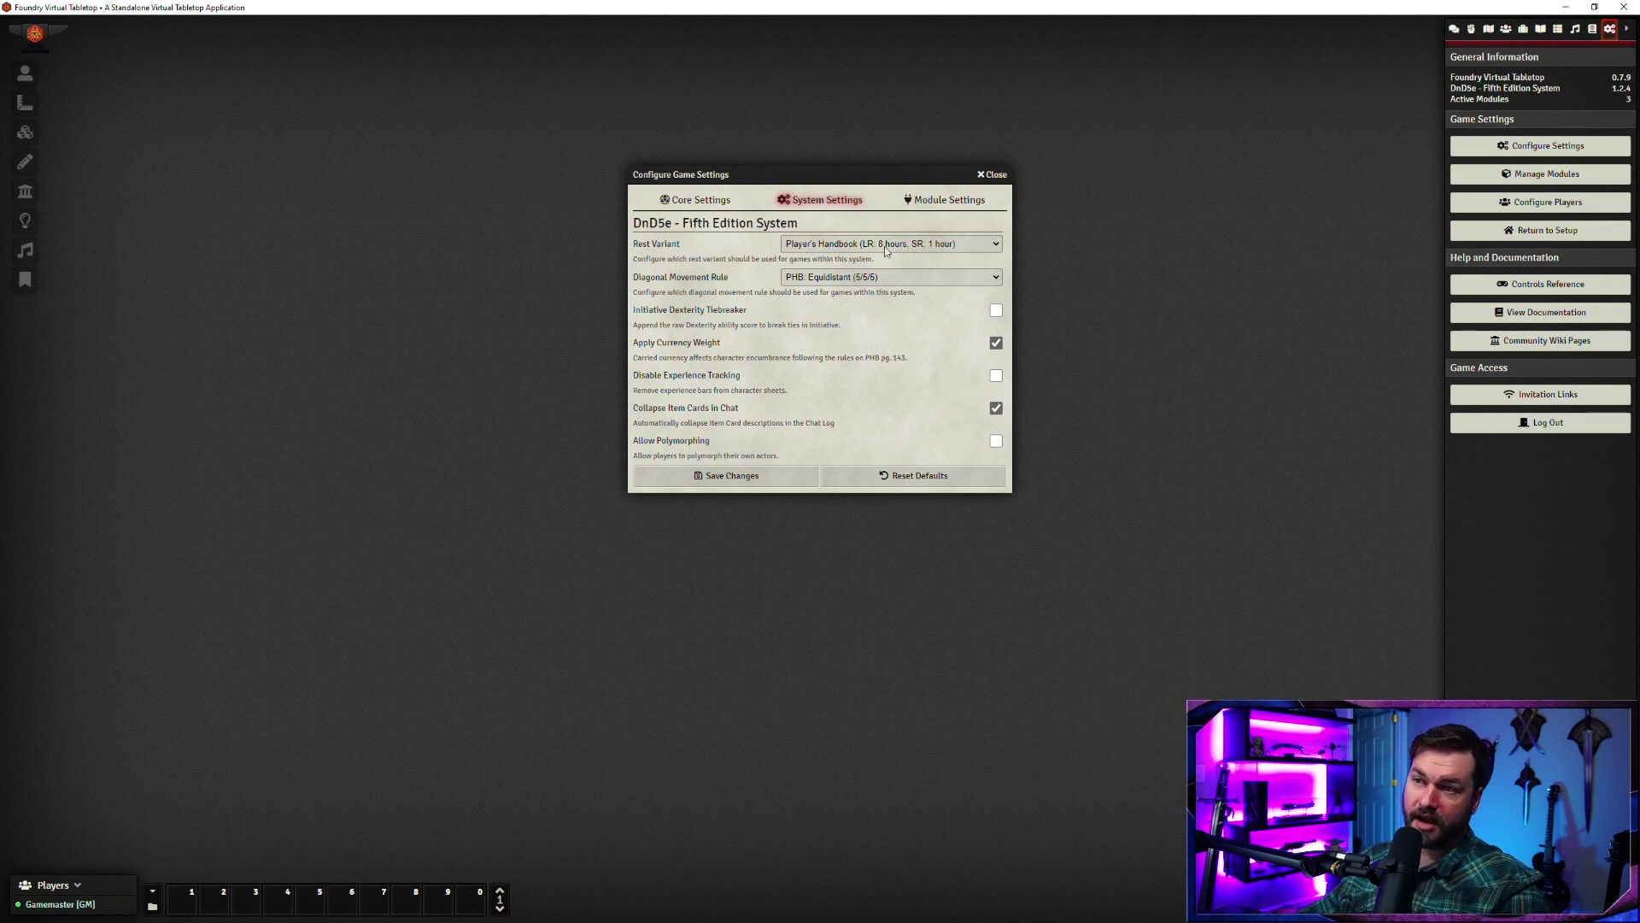
{"action": "left_click", "coordinate": [956, 244]}
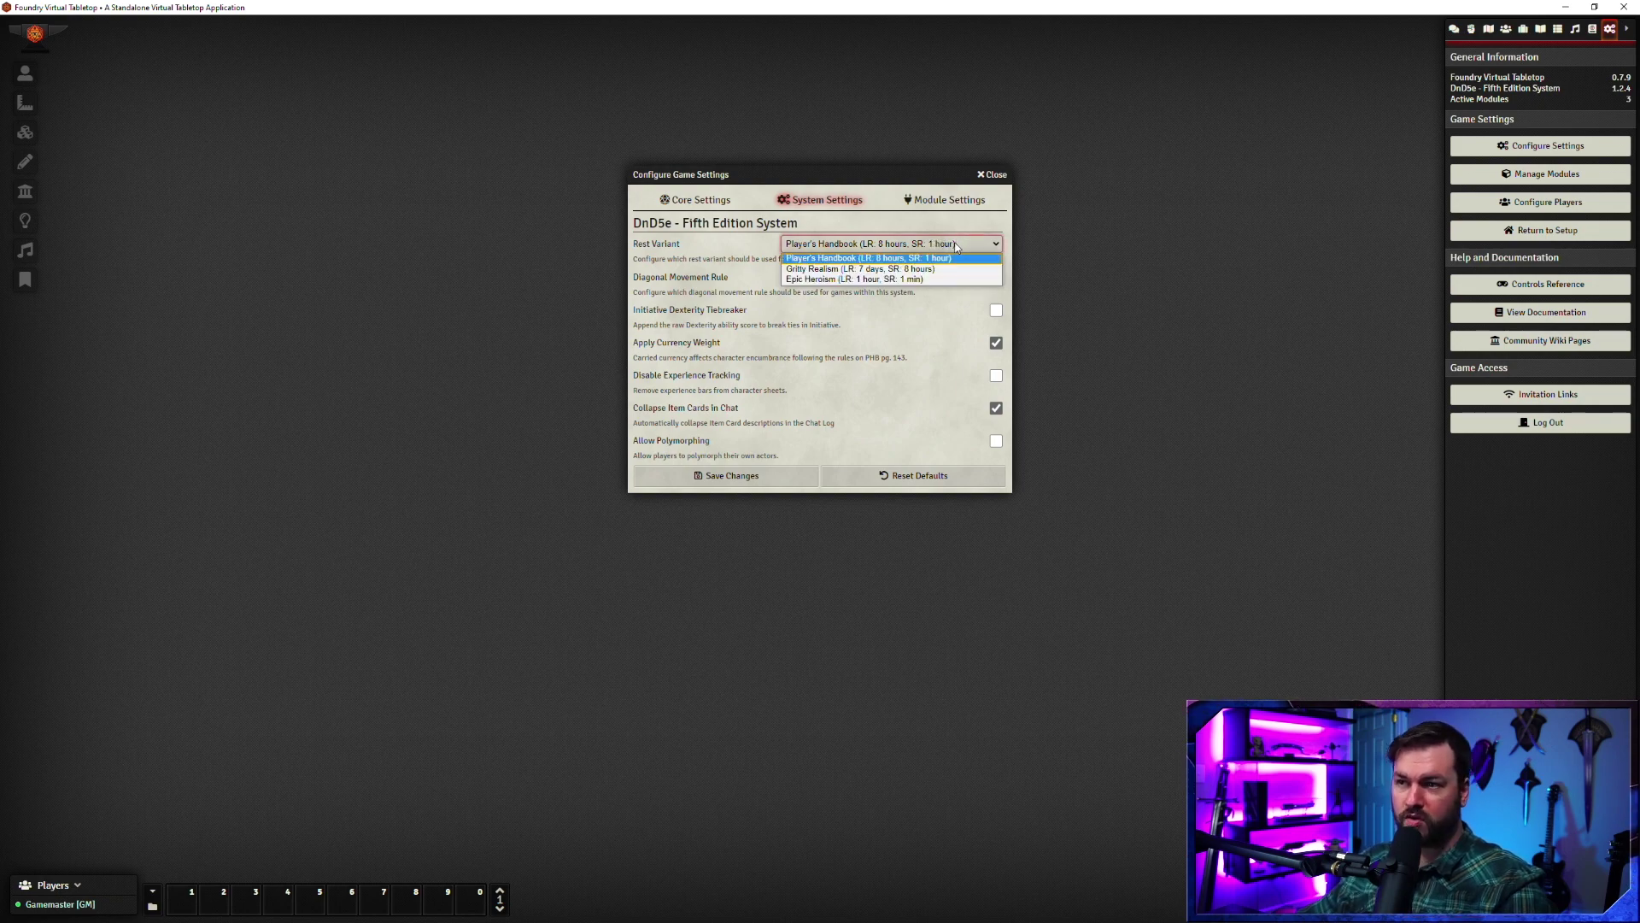
Step: Perform a short rest and a long rest from the adsf character sheet so both are posted in the chat log
{"action": "left_click", "coordinate": [1452, 29]}
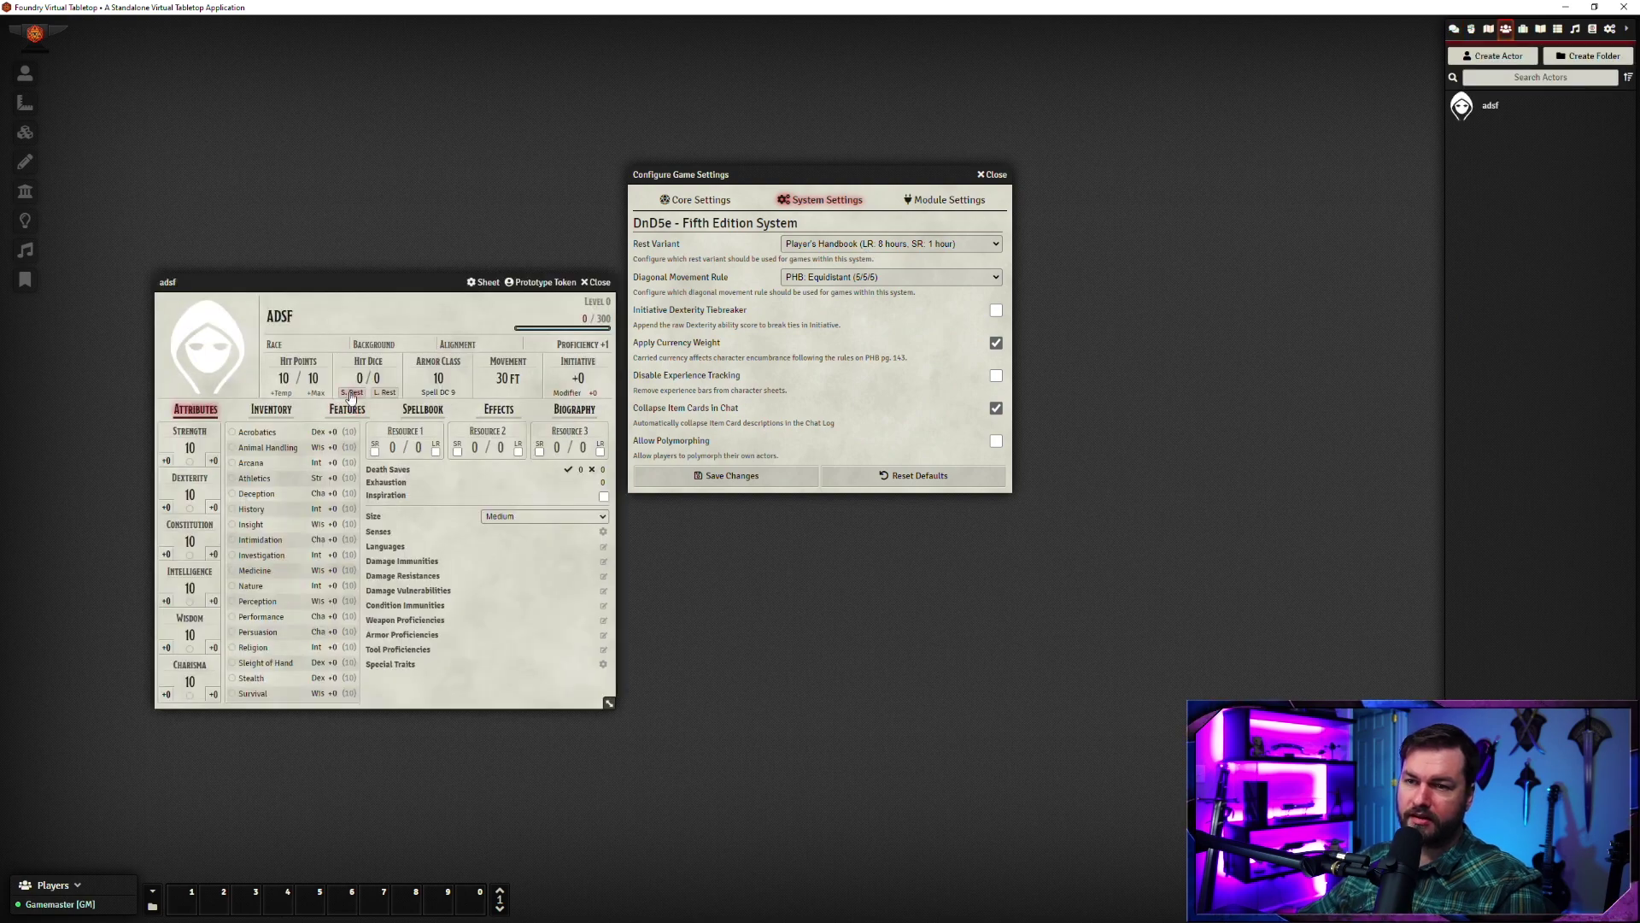
{"action": "left_click", "coordinate": [353, 392]}
{"action": "left_click", "coordinate": [781, 529]}
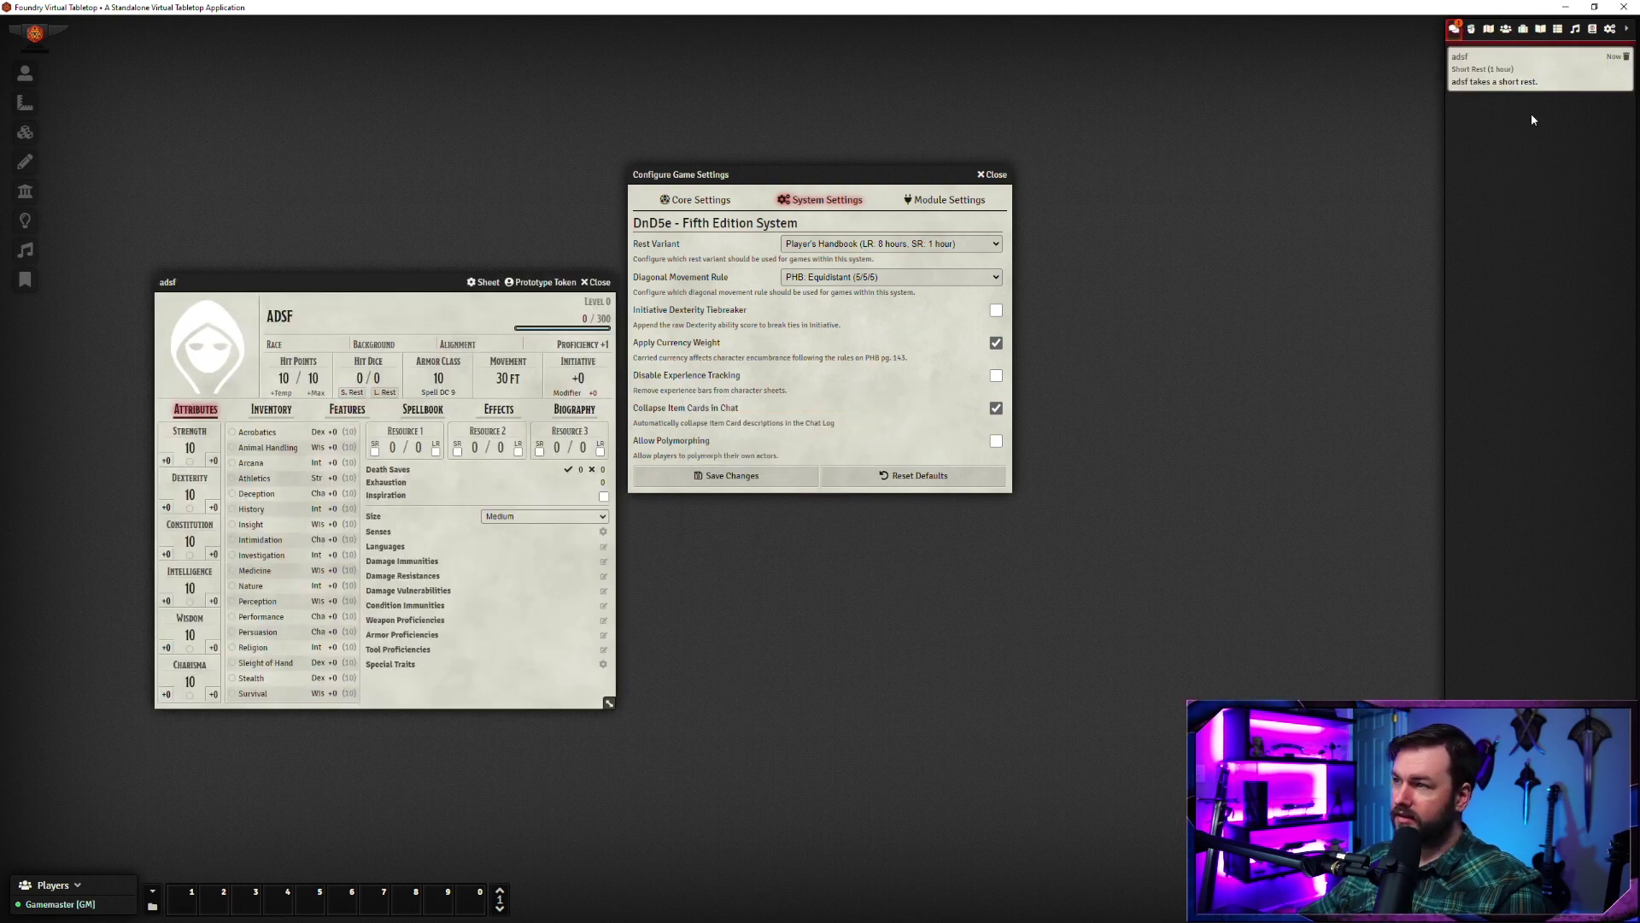
{"action": "left_click", "coordinate": [384, 392]}
{"action": "left_click", "coordinate": [758, 515]}
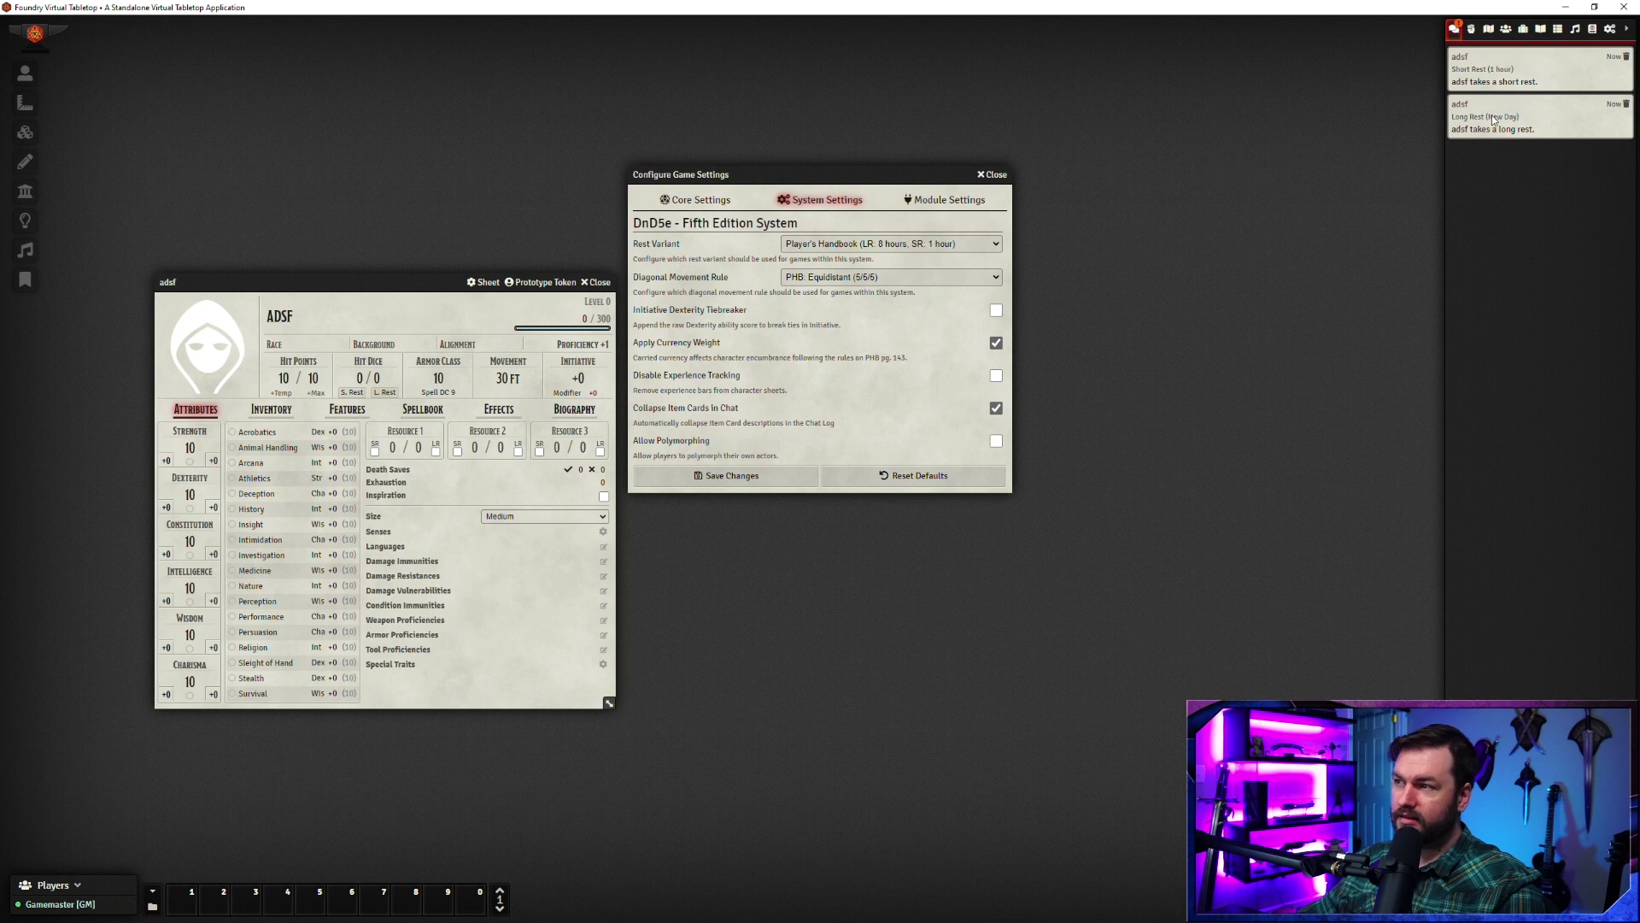
Step: Set the DnD5e rest variant to Gritty Realism (LR: 7 days, SR: 8 hours) and save the system settings
{"action": "left_click", "coordinate": [909, 244]}
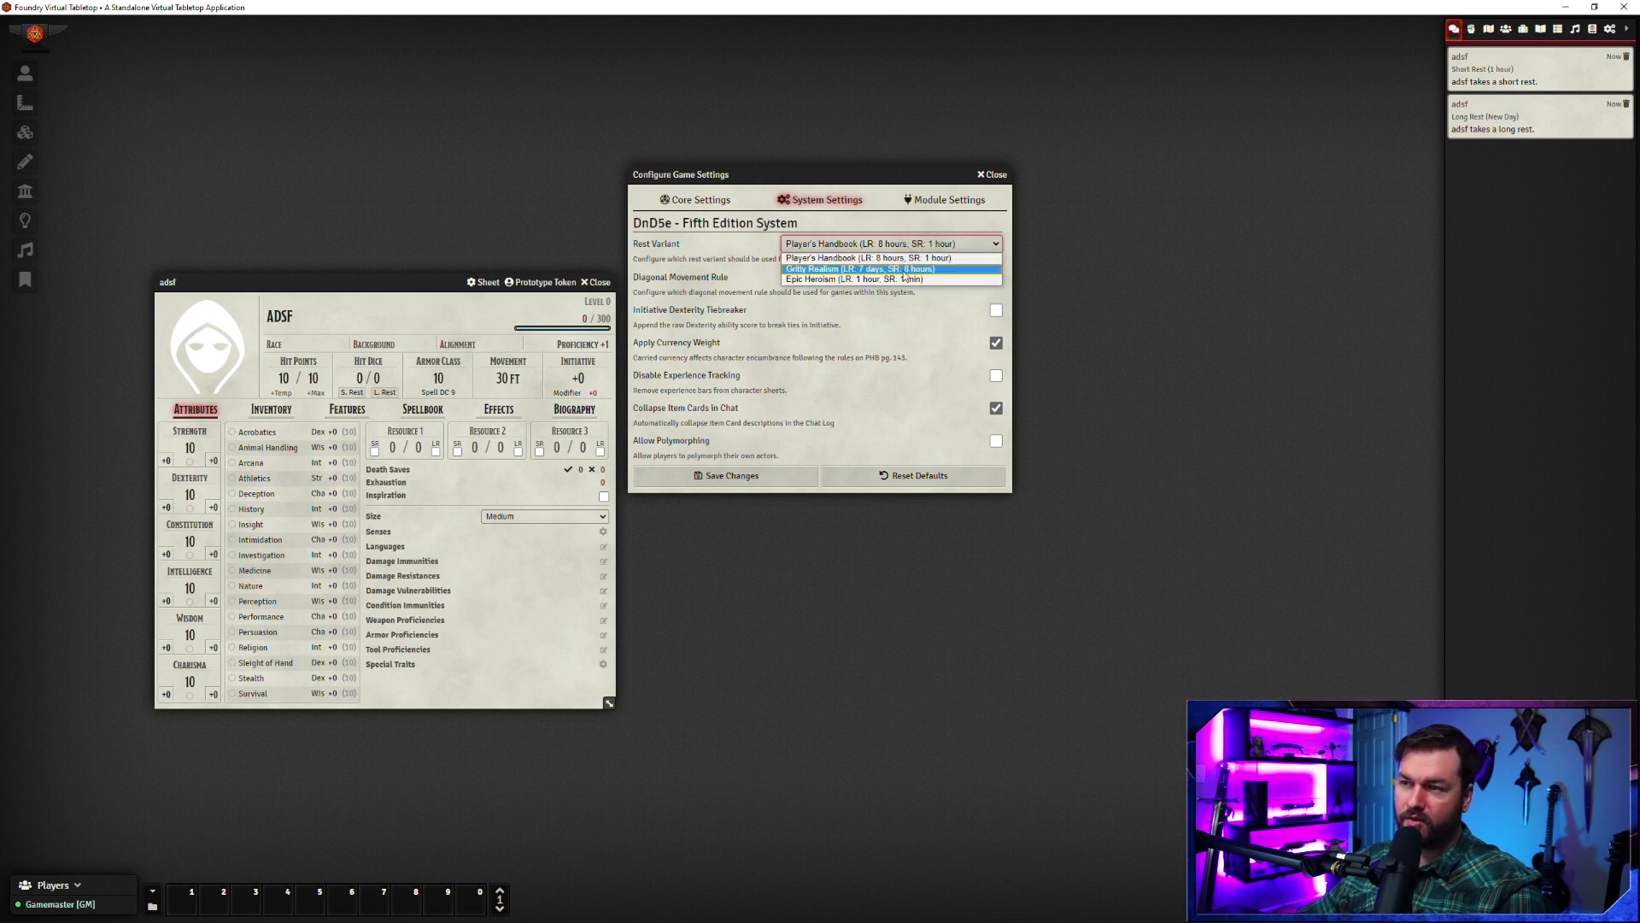
{"action": "left_click", "coordinate": [904, 269]}
{"action": "left_click", "coordinate": [749, 476]}
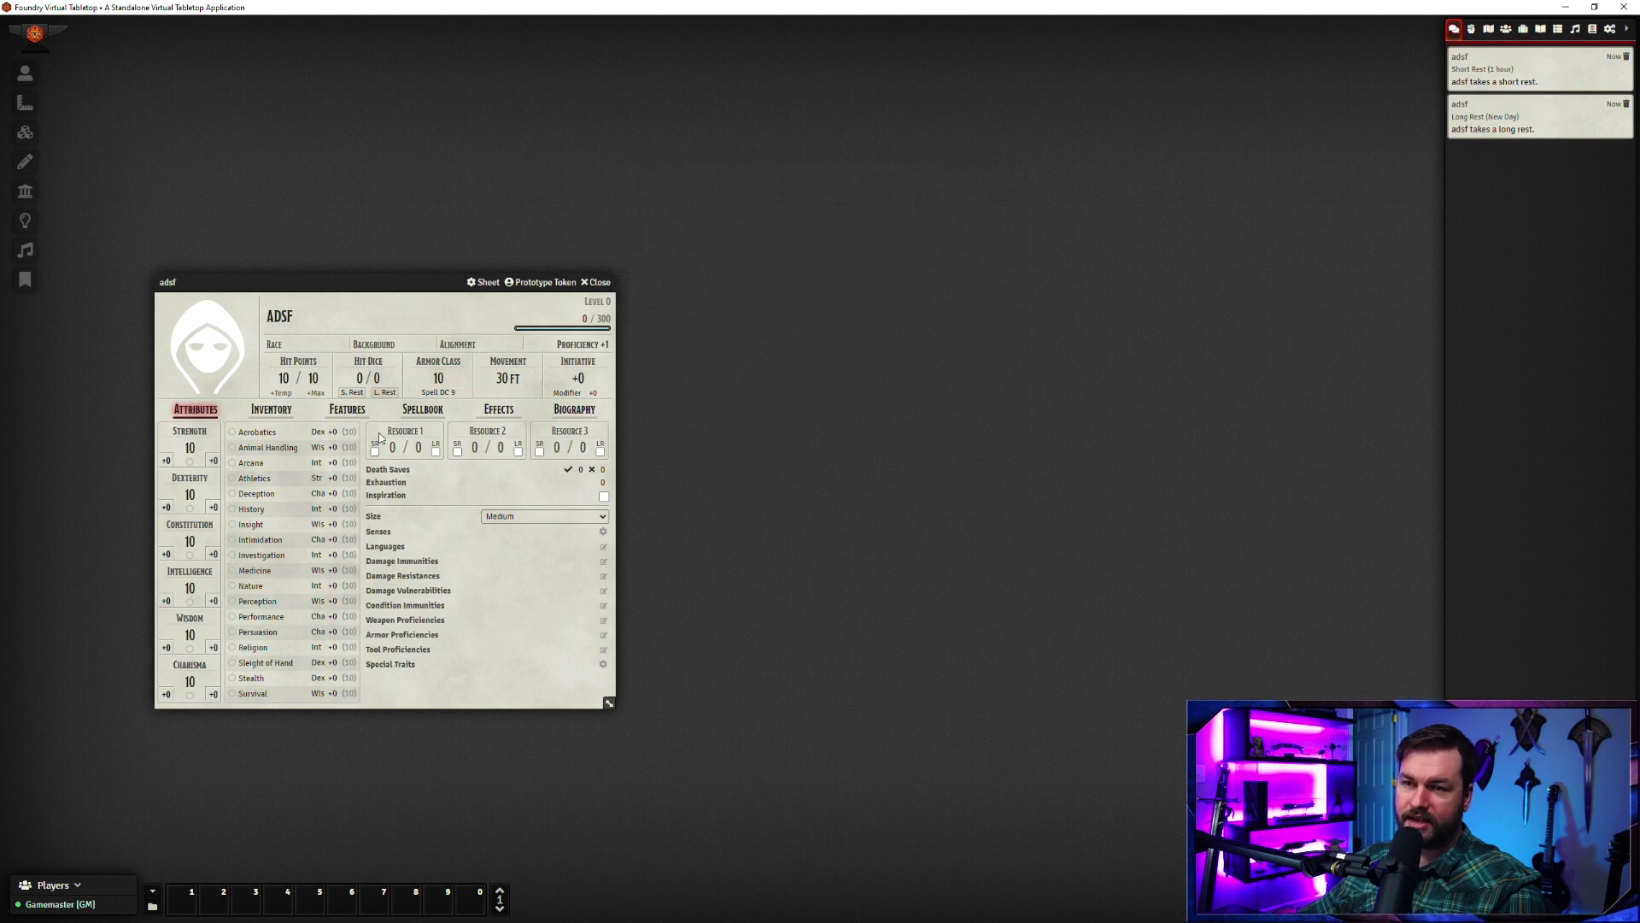
Step: Take a short rest and a long rest on the adsf sheet under the Gritty Realism variant
{"action": "left_click", "coordinate": [363, 393]}
{"action": "left_click", "coordinate": [769, 527]}
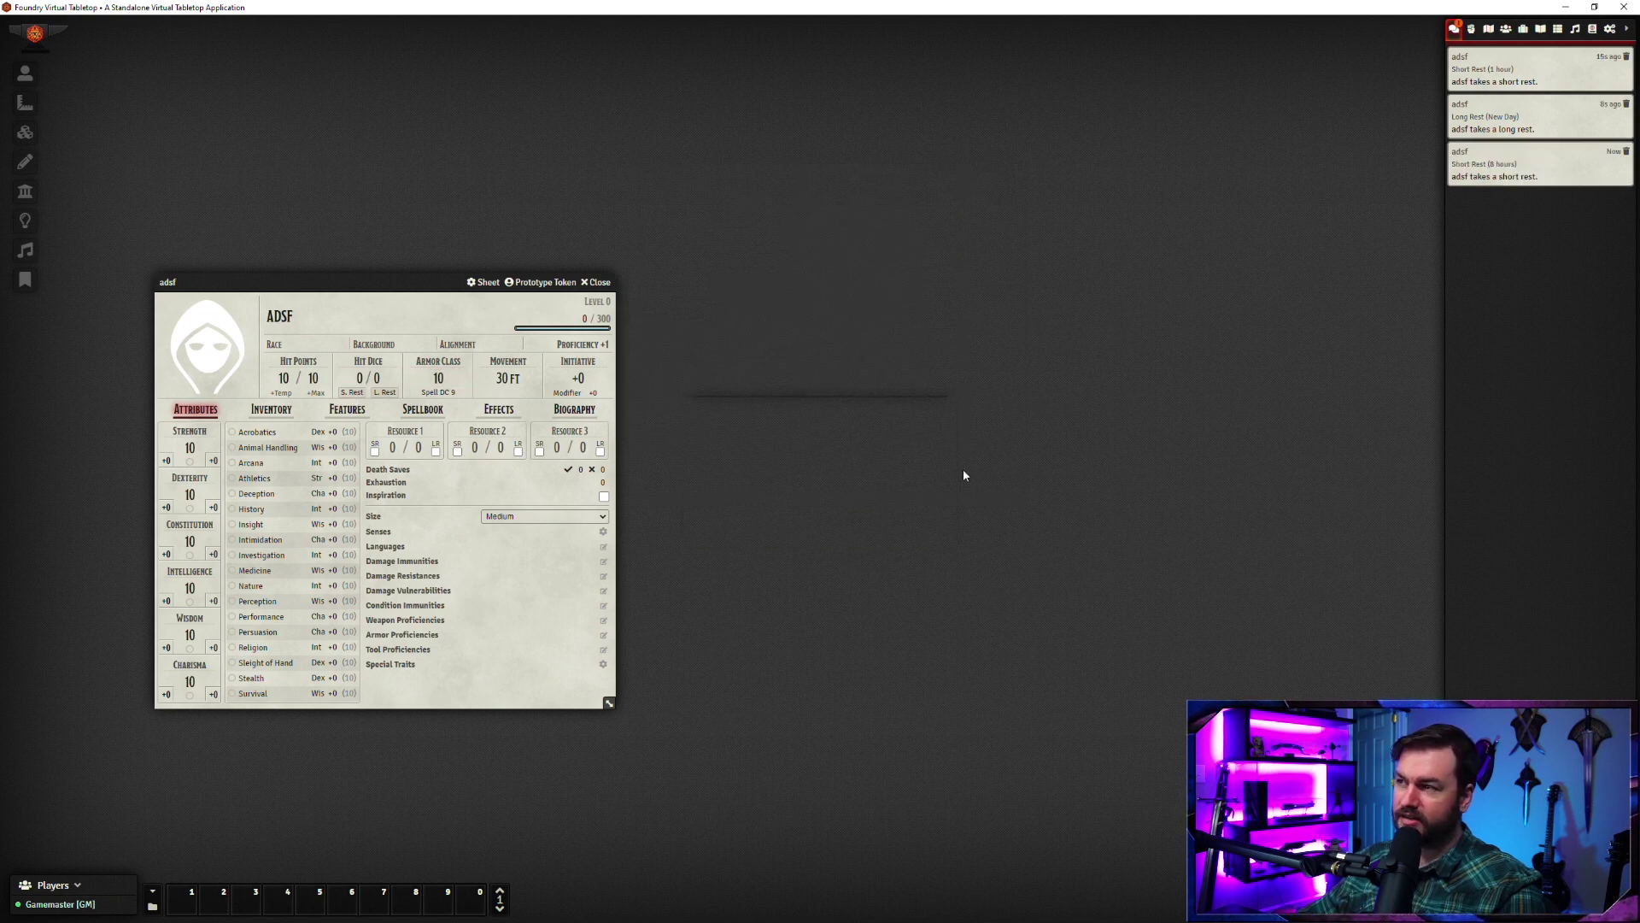
{"action": "left_click", "coordinate": [385, 392]}
{"action": "left_click", "coordinate": [769, 500]}
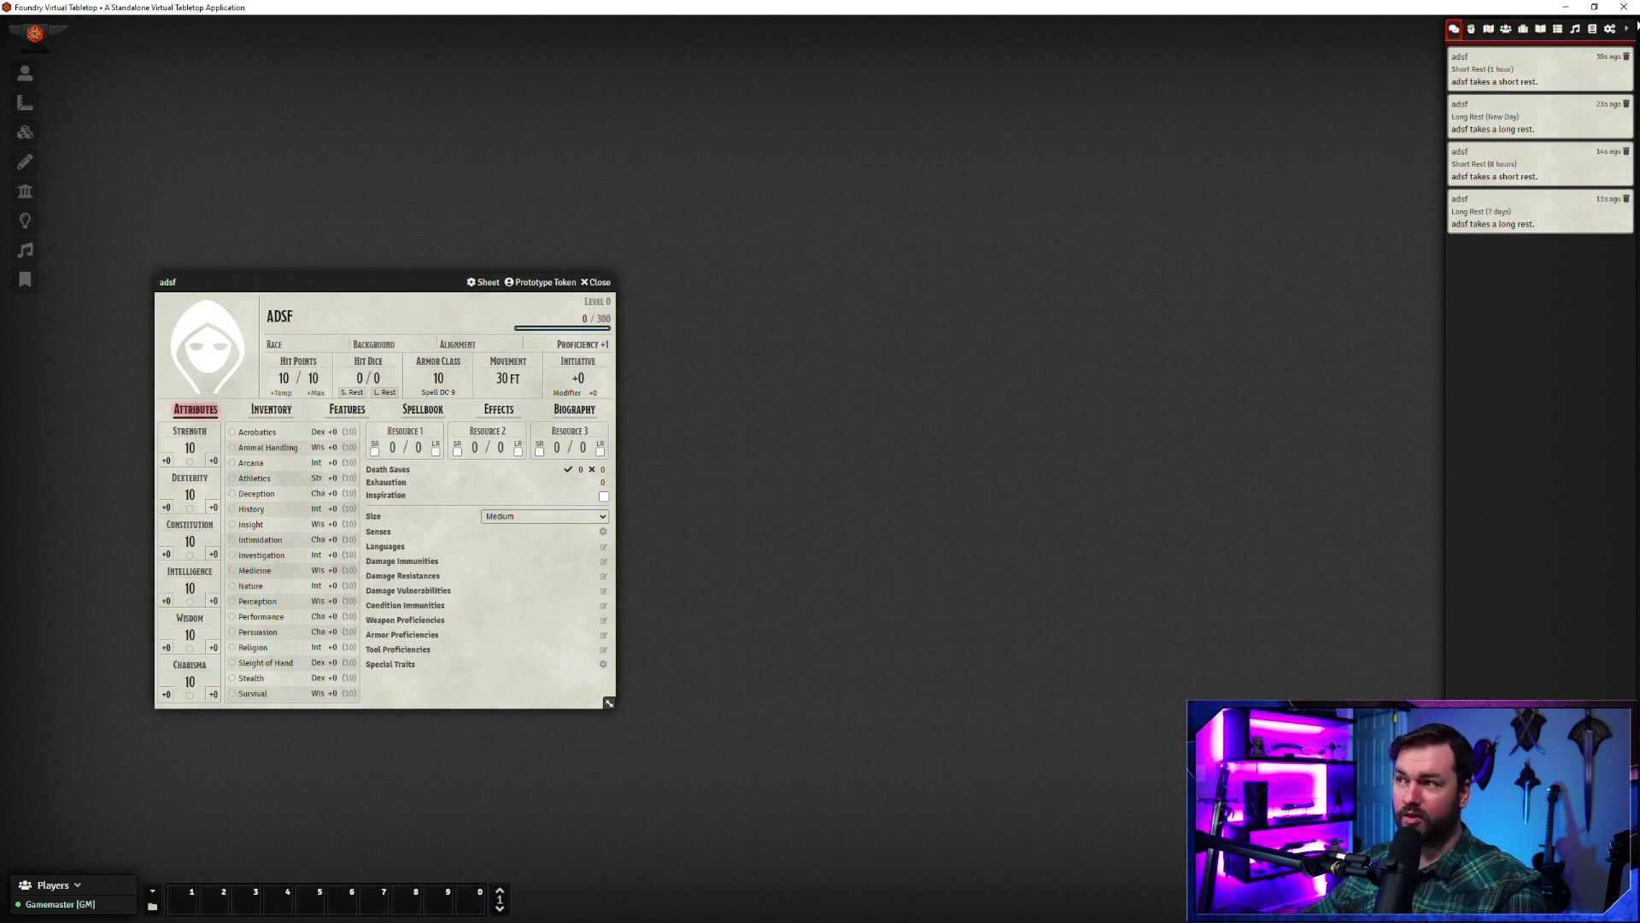
Step: Review the Diagonal Movement Rule options in the DnD5e system settings, keeping PHB: Equidistant (5/5/5), and save
{"action": "left_click", "coordinate": [1610, 28]}
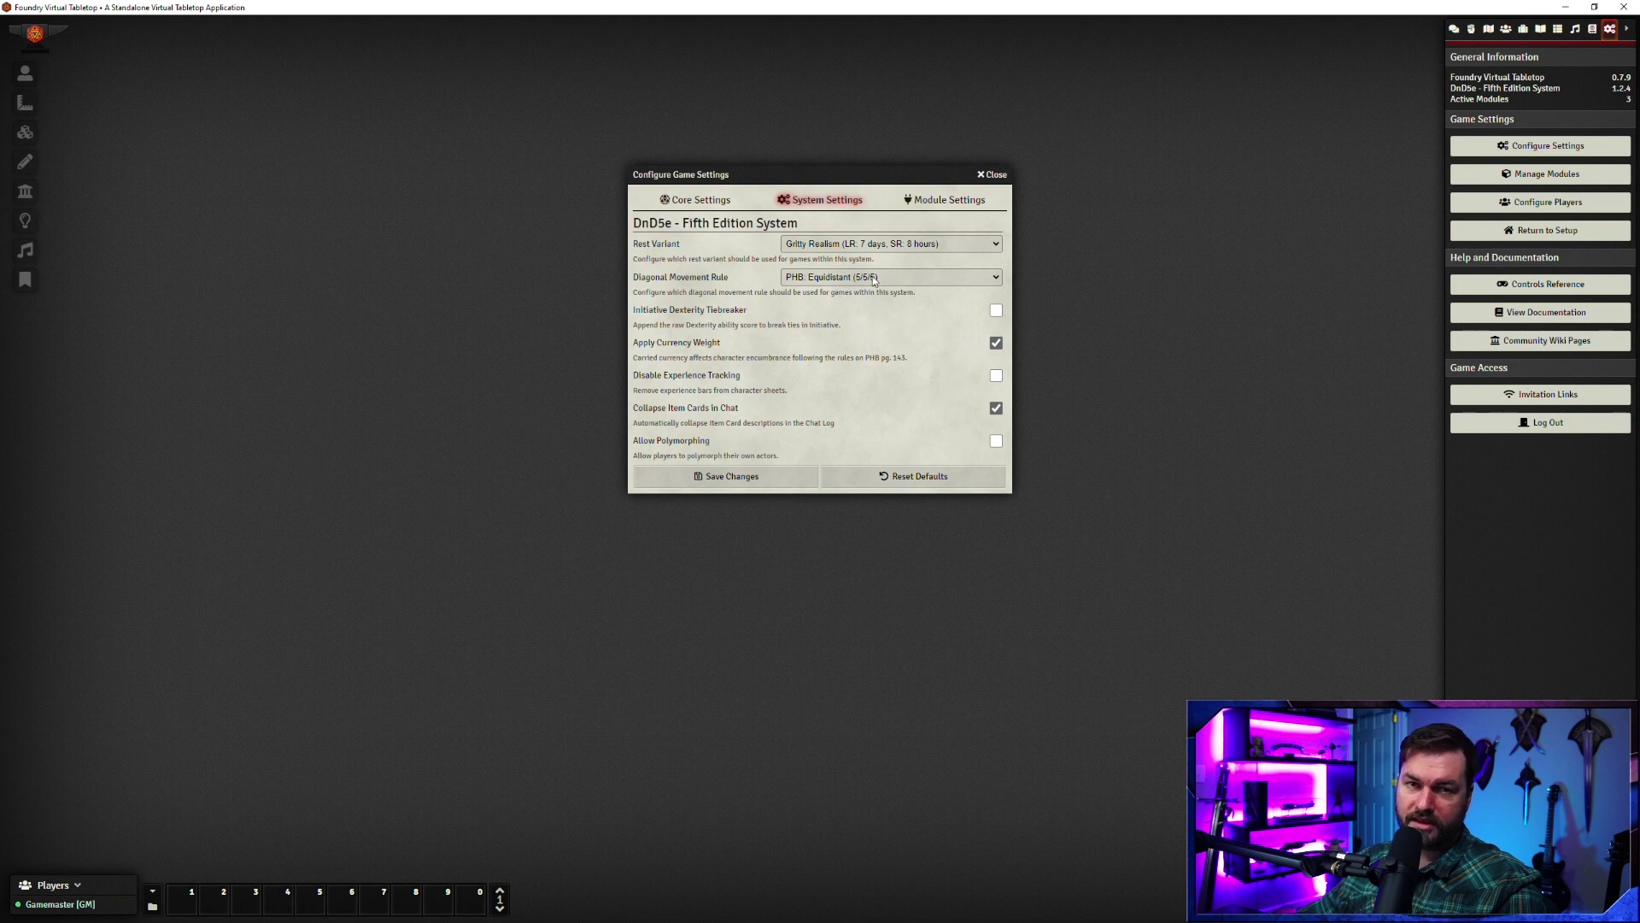
{"action": "left_click", "coordinate": [885, 279]}
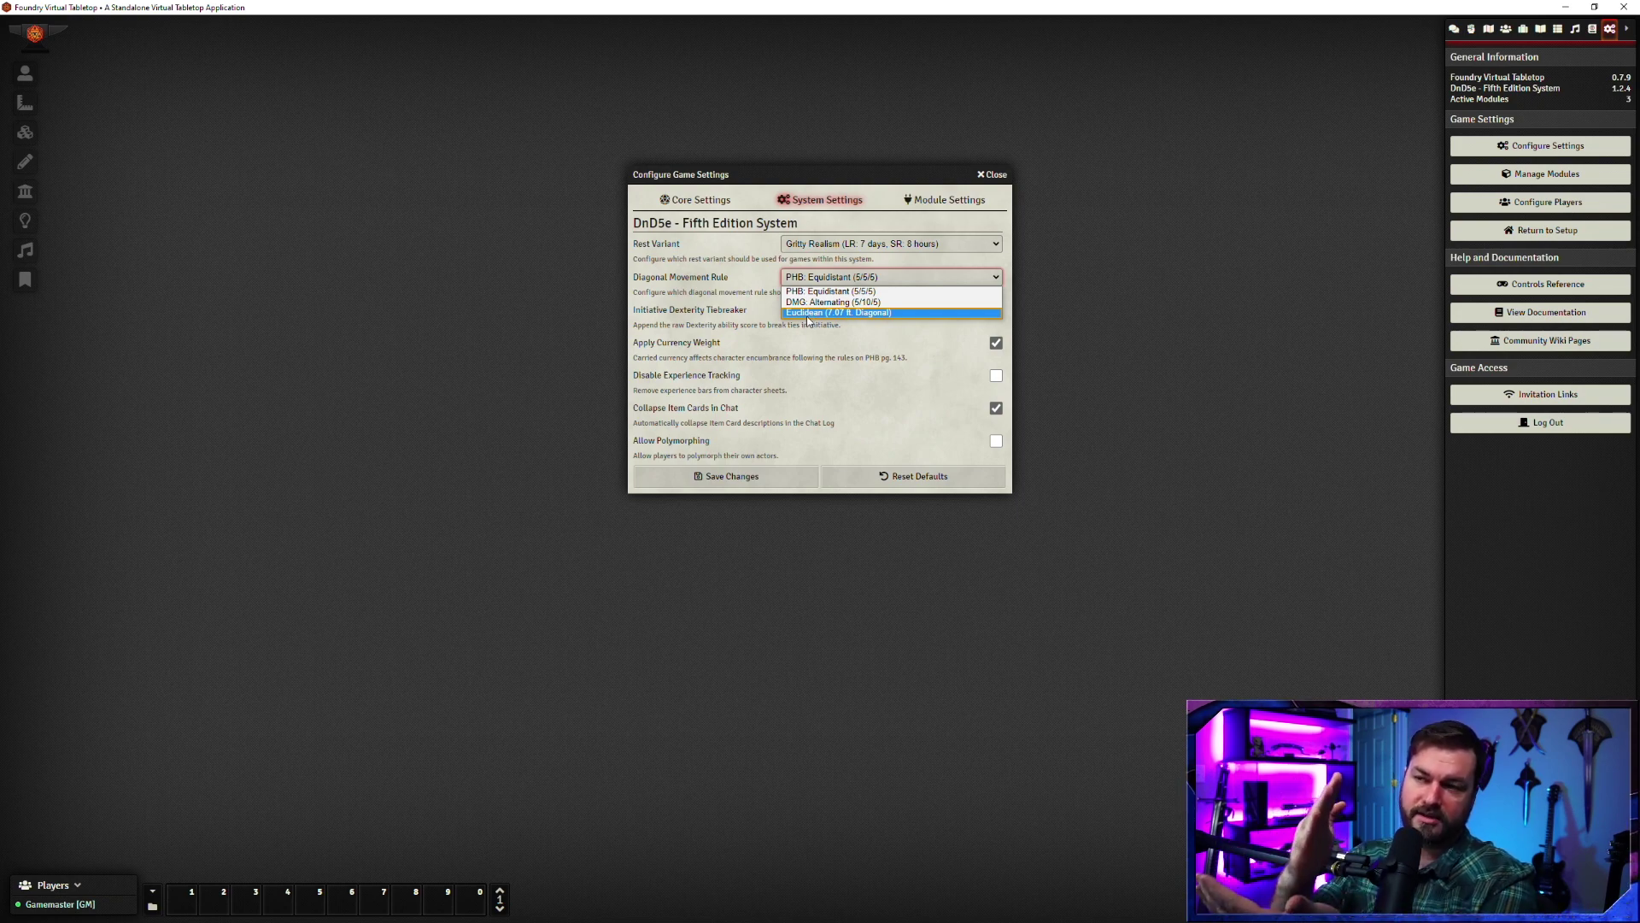
{"action": "left_click", "coordinate": [857, 185]}
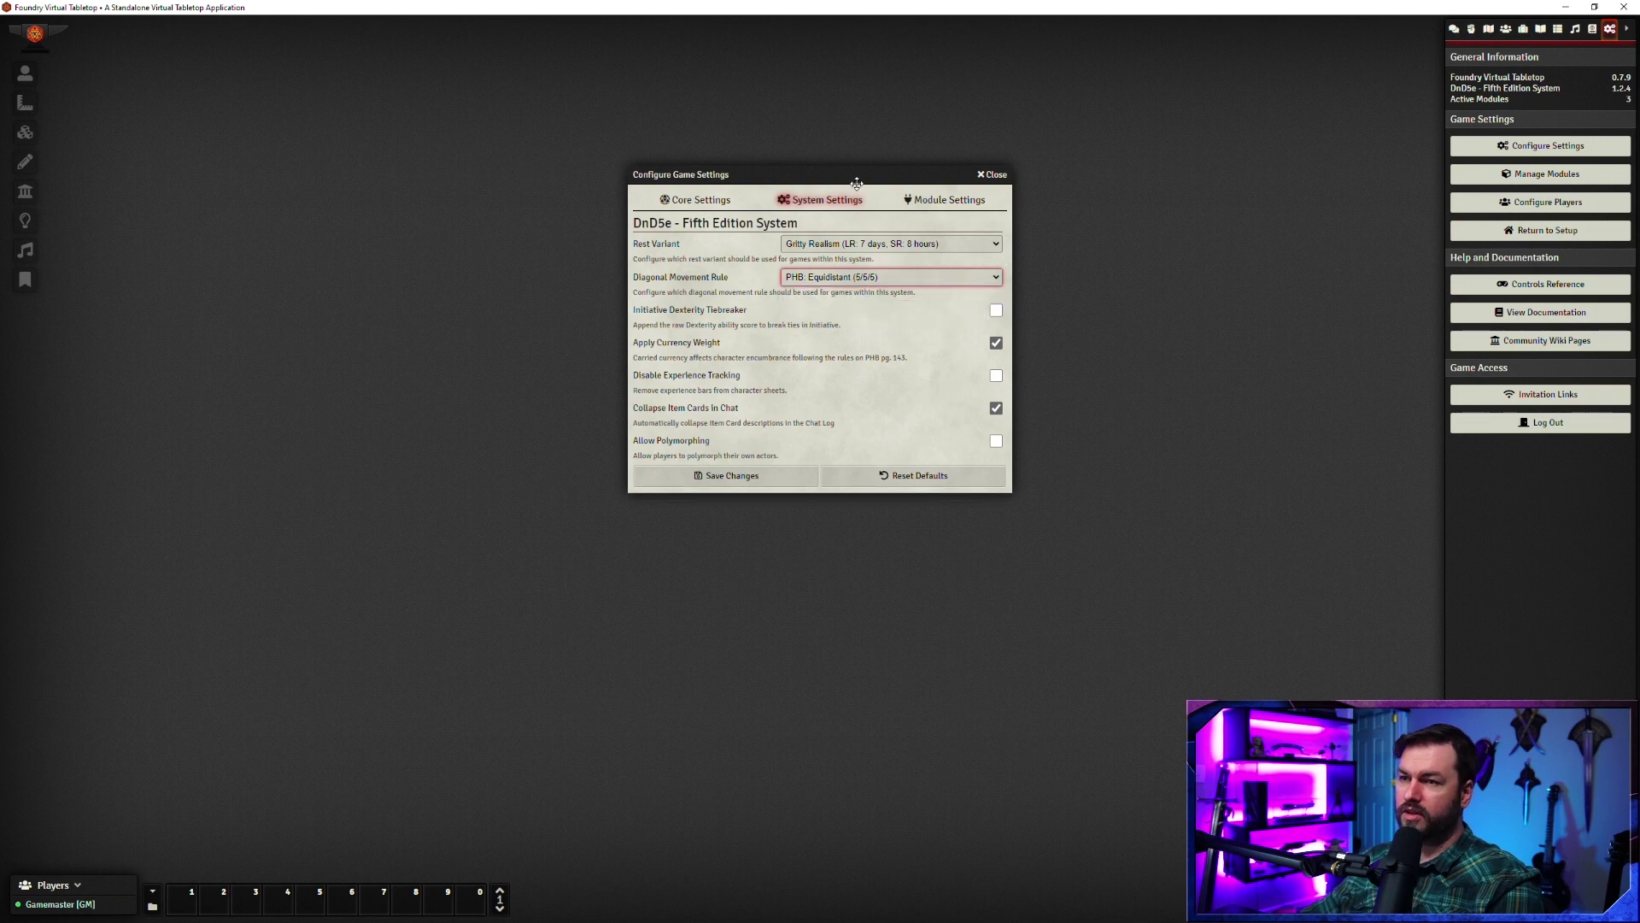
{"action": "left_click", "coordinate": [724, 479]}
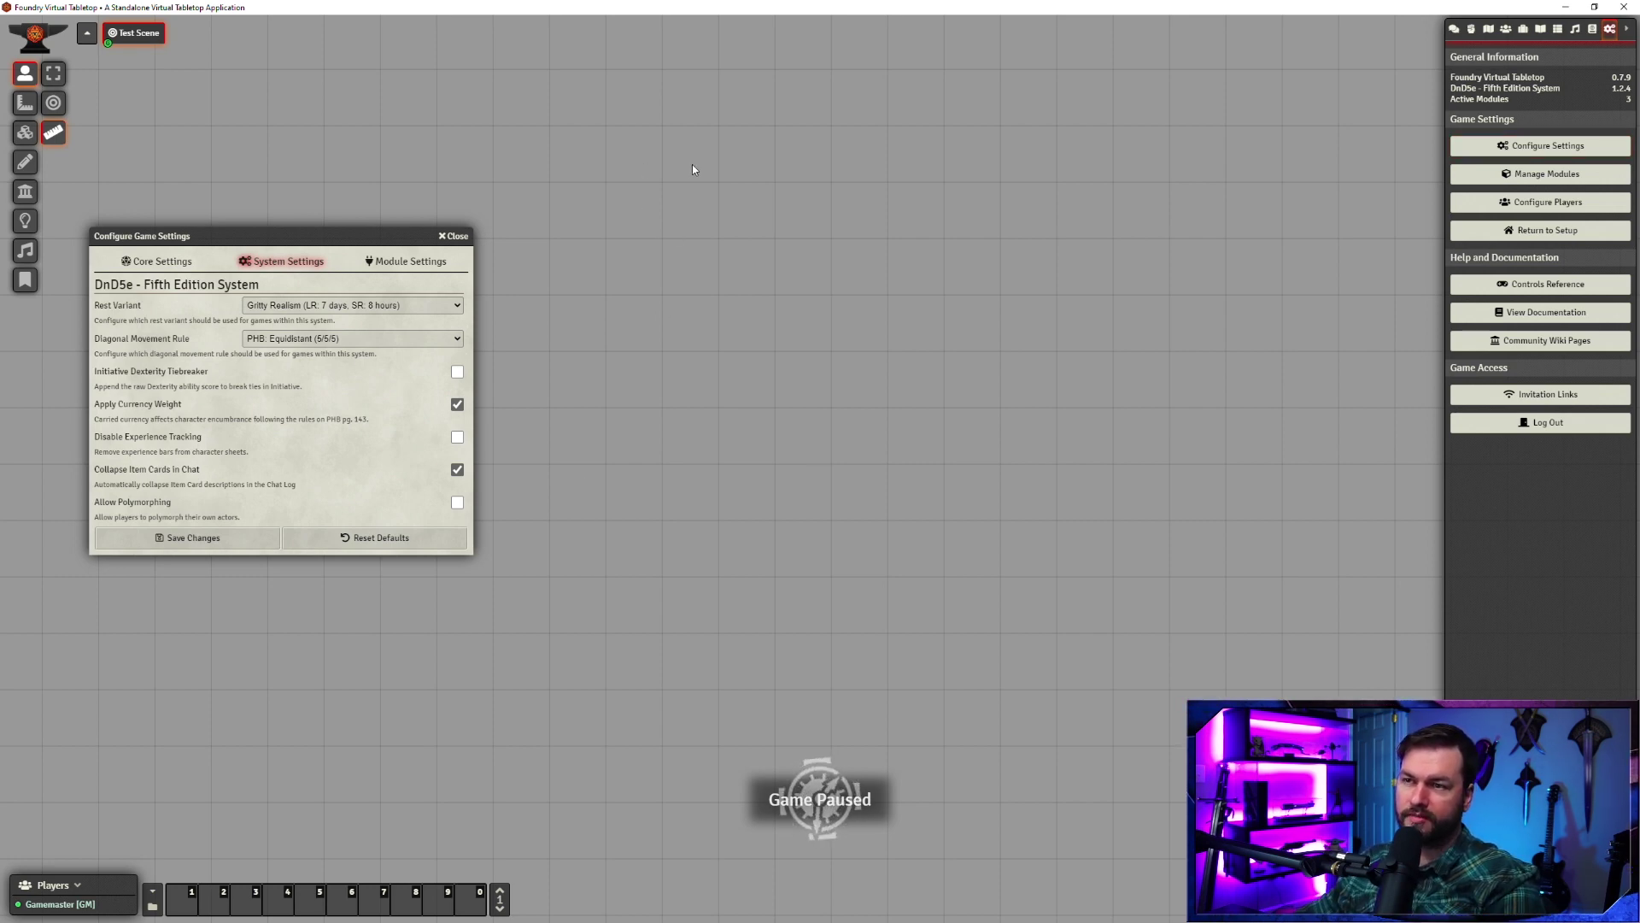
Step: Measure a straight horizontal path and a diagonal path across the Test Scene's square grid
{"action": "left_click_drag", "start_coordinate": [690, 167], "coordinate": [1099, 155]}
{"action": "mouse_move", "coordinate": [689, 161]}
{"action": "left_mouse_down"}
{"action": "mouse_move", "coordinate": [707, 453]}
{"action": "mouse_move", "coordinate": [692, 155]}
{"action": "left_mouse_up"}
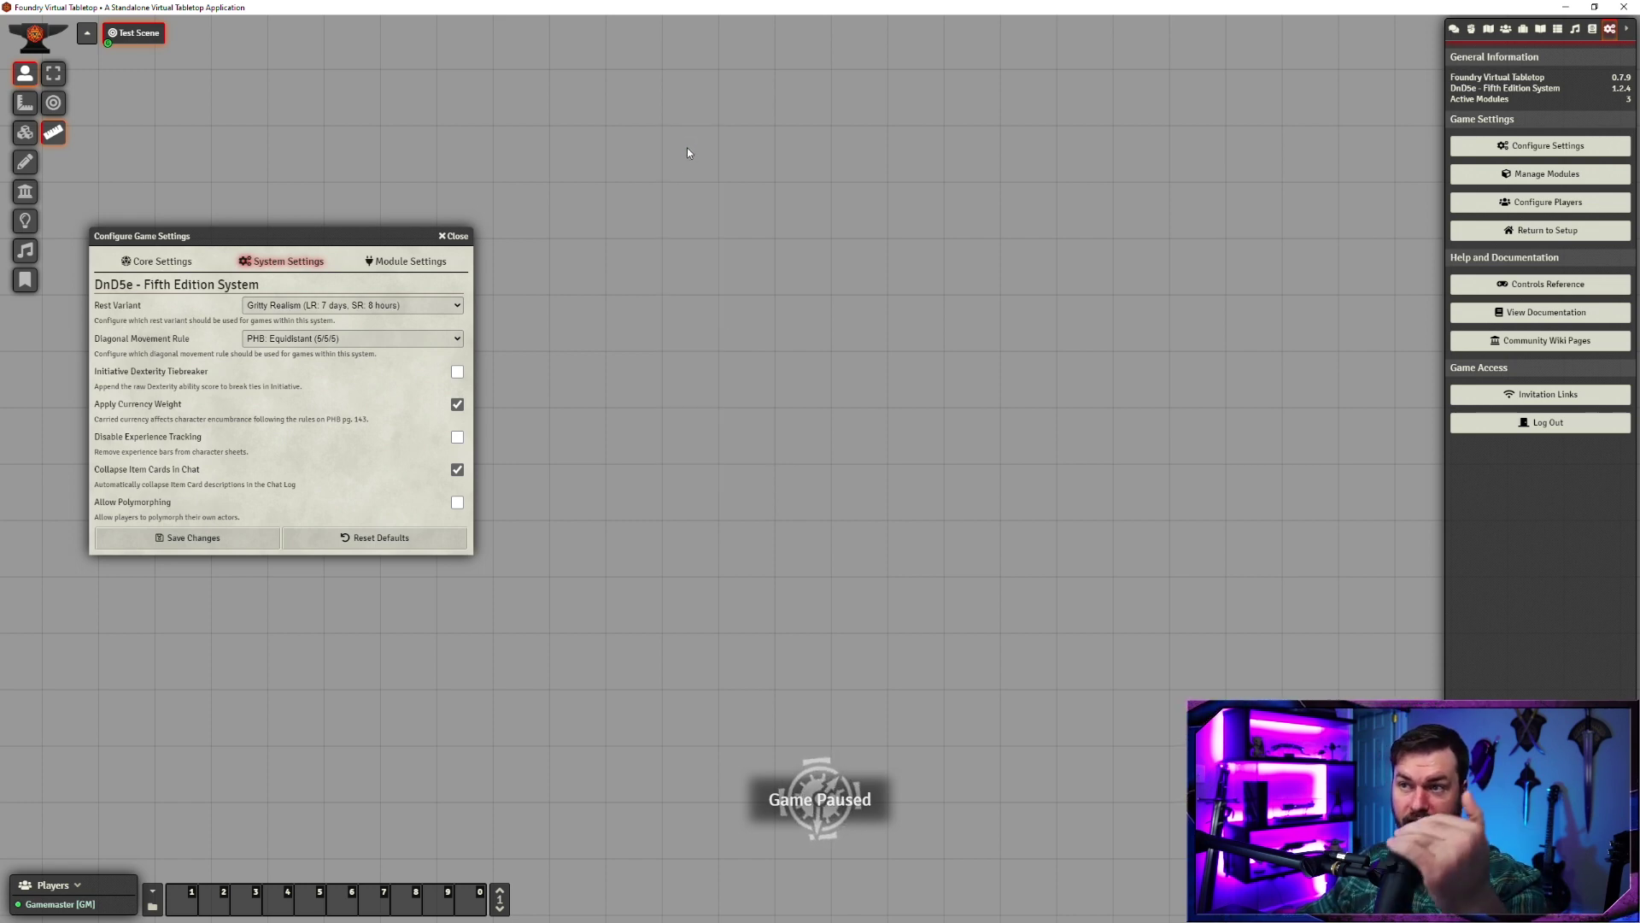
{"action": "left_click_drag", "start_coordinate": [688, 154], "coordinate": [1025, 483]}
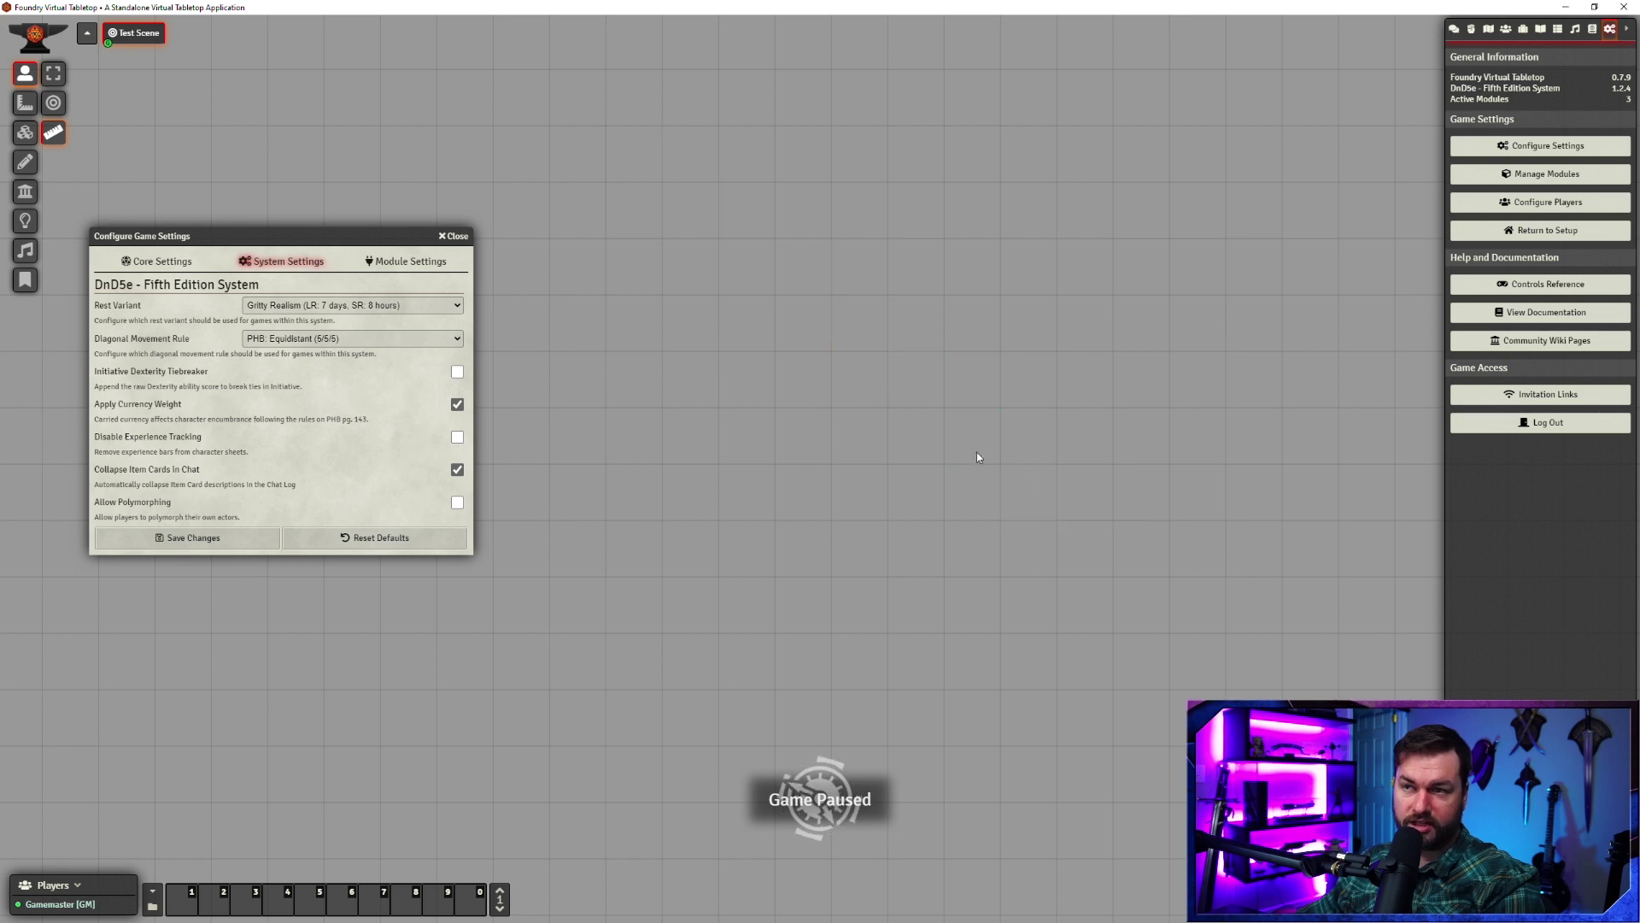
Step: Set the Diagonal Movement Rule to DMG: Alternating (5/10/5), save, and measure a diagonal path on the square grid
{"action": "left_click", "coordinate": [357, 335]}
{"action": "left_click", "coordinate": [361, 364]}
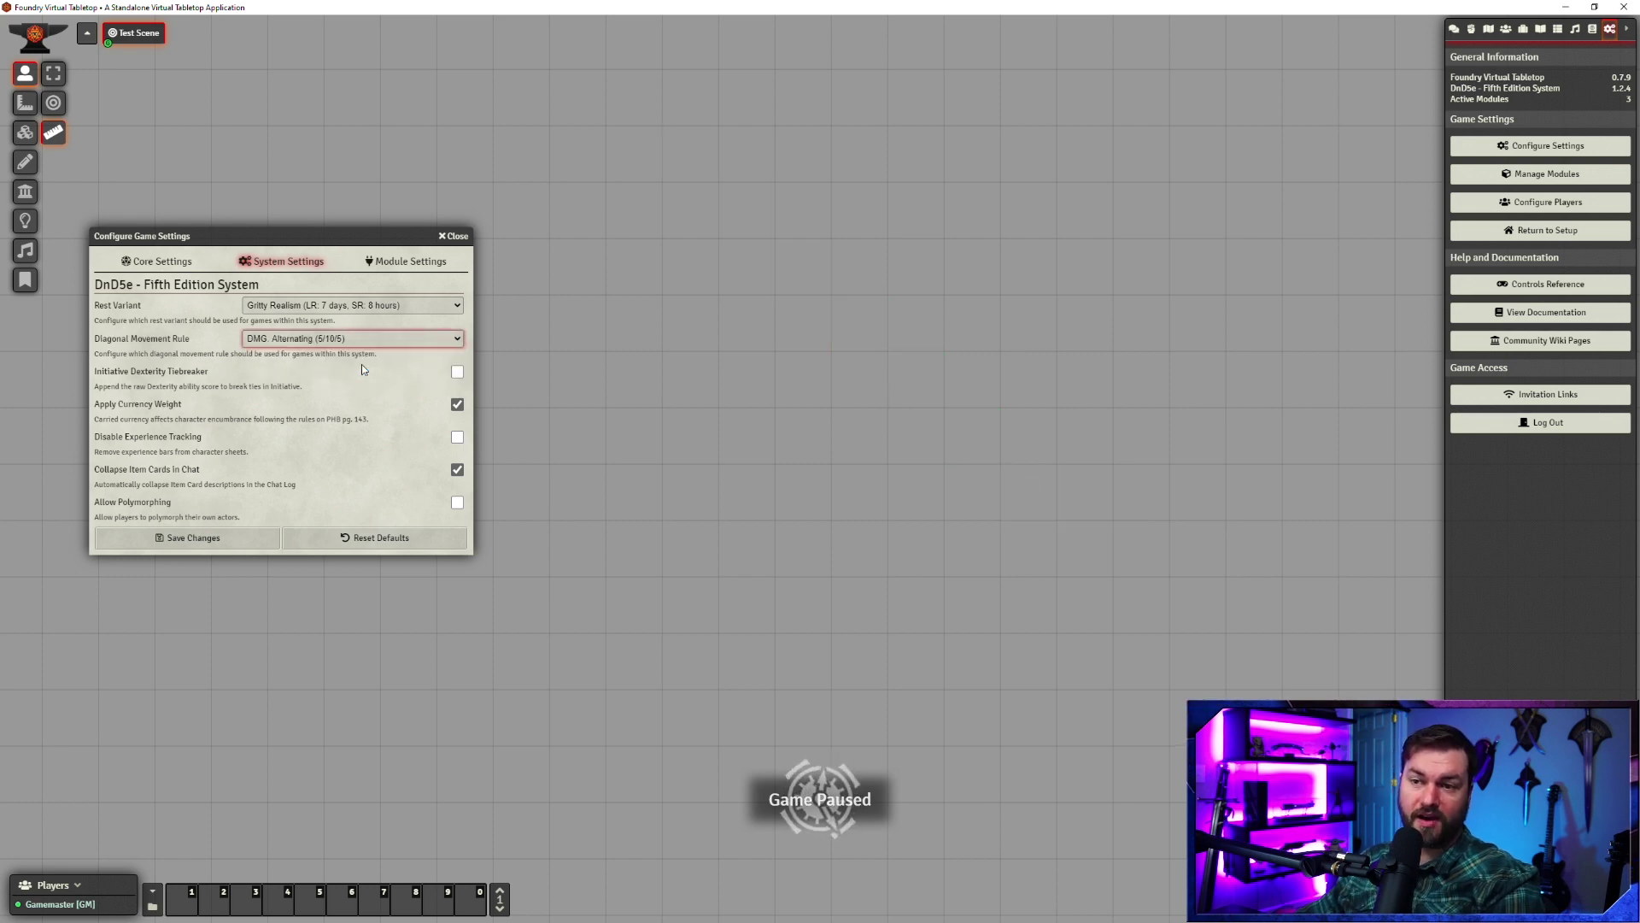
{"action": "left_click", "coordinate": [208, 545]}
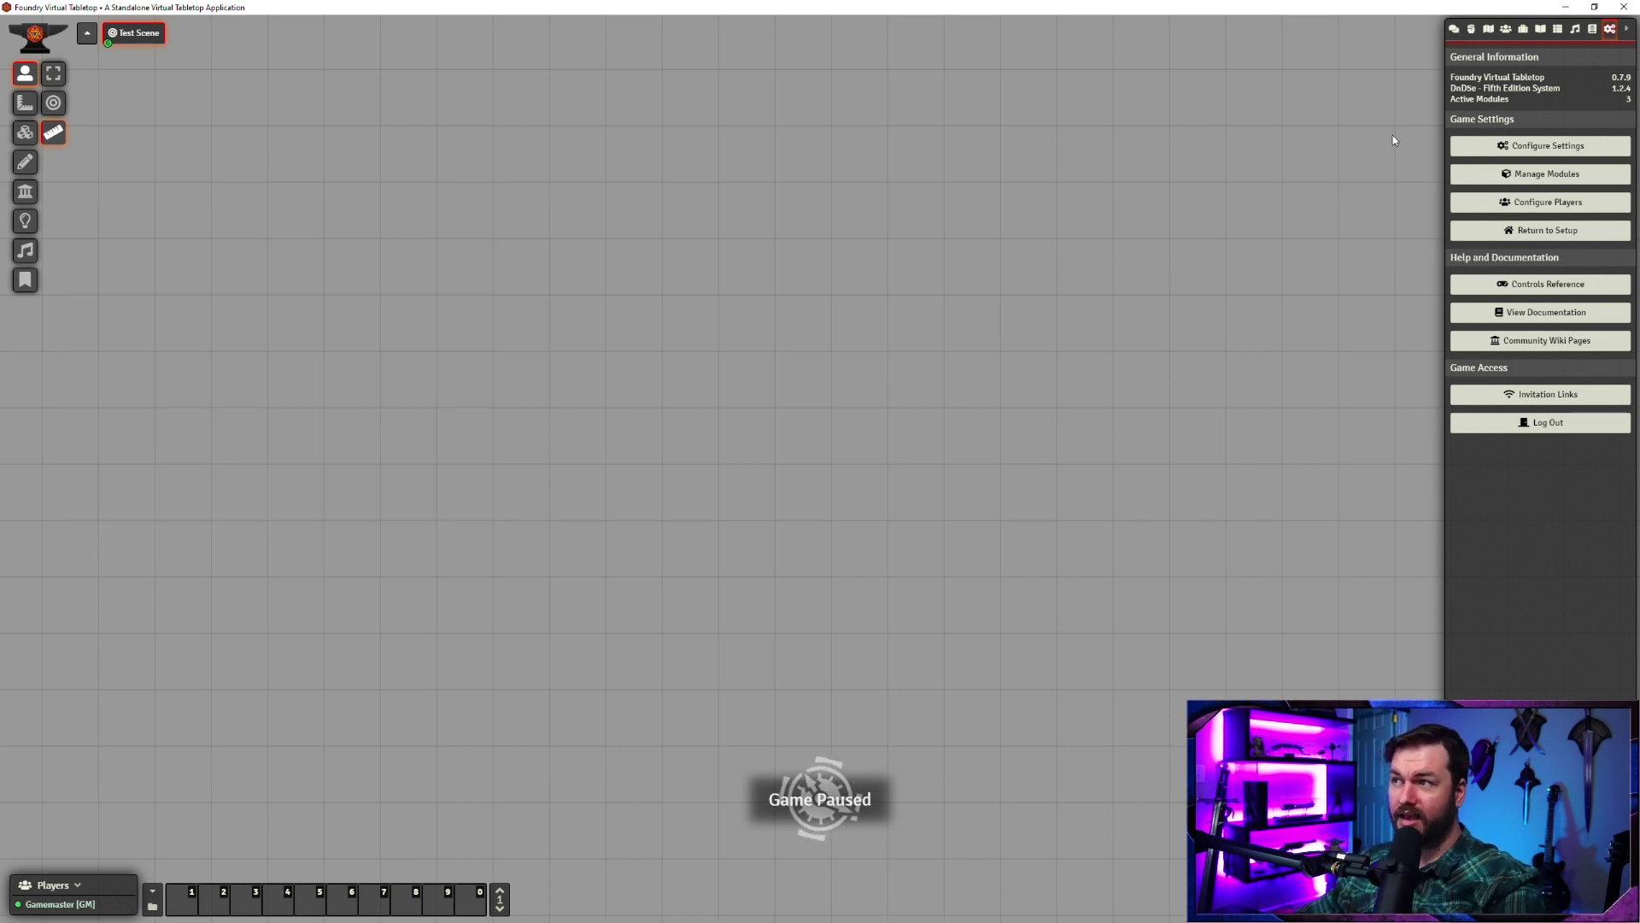
{"action": "left_click_drag", "start_coordinate": [683, 145], "coordinate": [971, 431]}
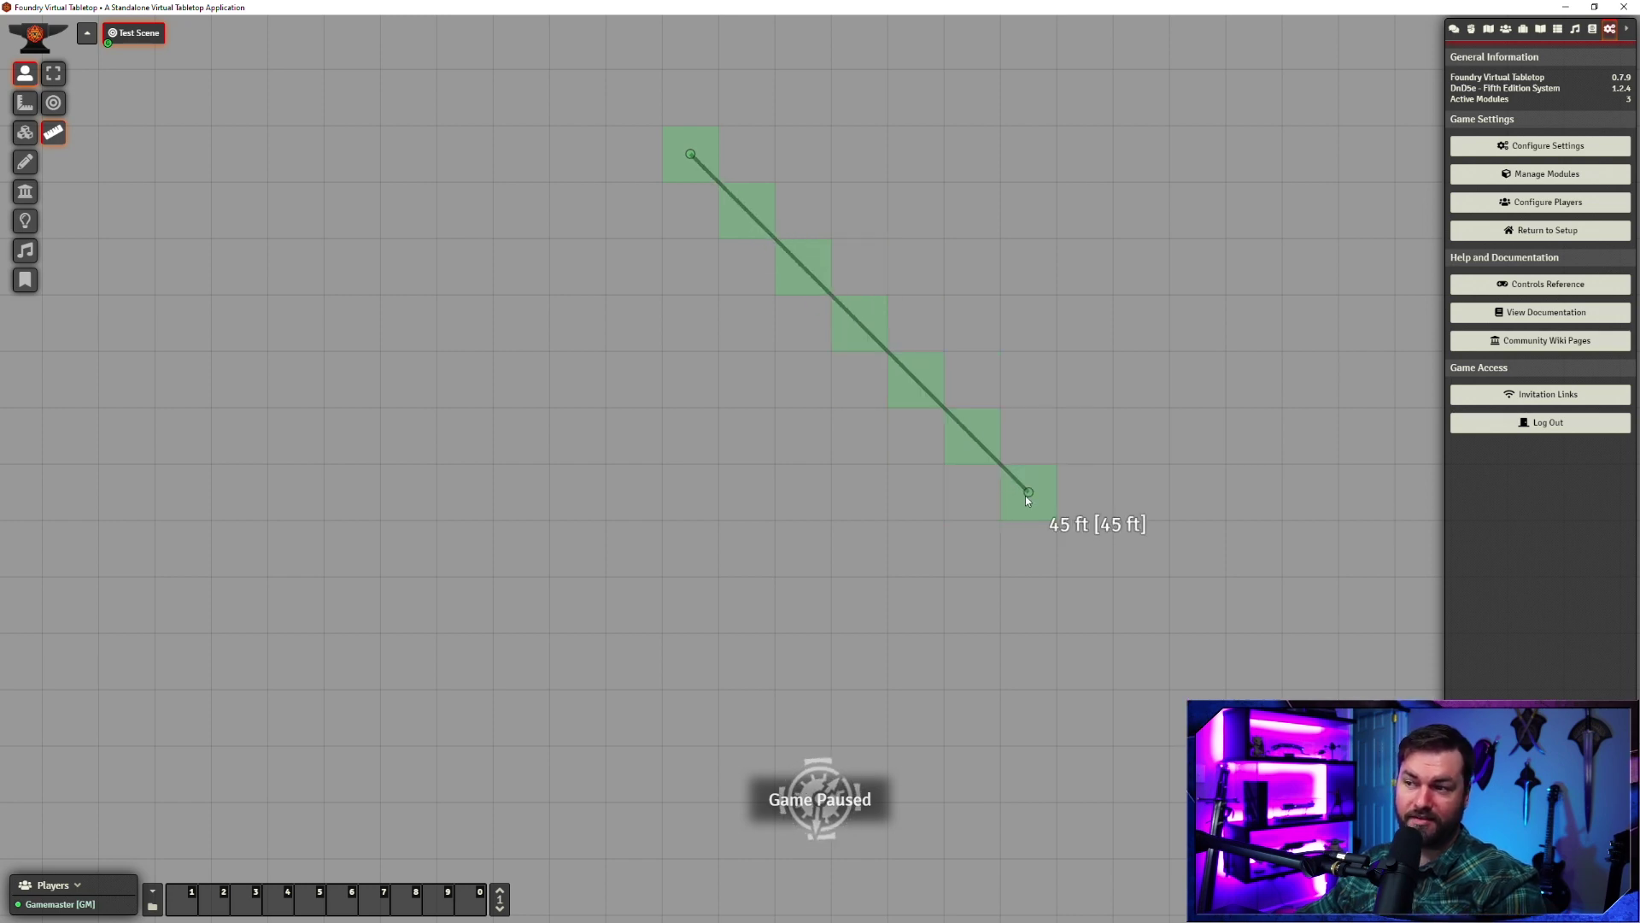
{"action": "mouse_move", "coordinate": [1026, 497]}
{"action": "left_mouse_down"}
{"action": "mouse_move", "coordinate": [978, 436]}
{"action": "mouse_move", "coordinate": [1039, 504]}
{"action": "mouse_move", "coordinate": [1027, 494]}
{"action": "left_mouse_up"}
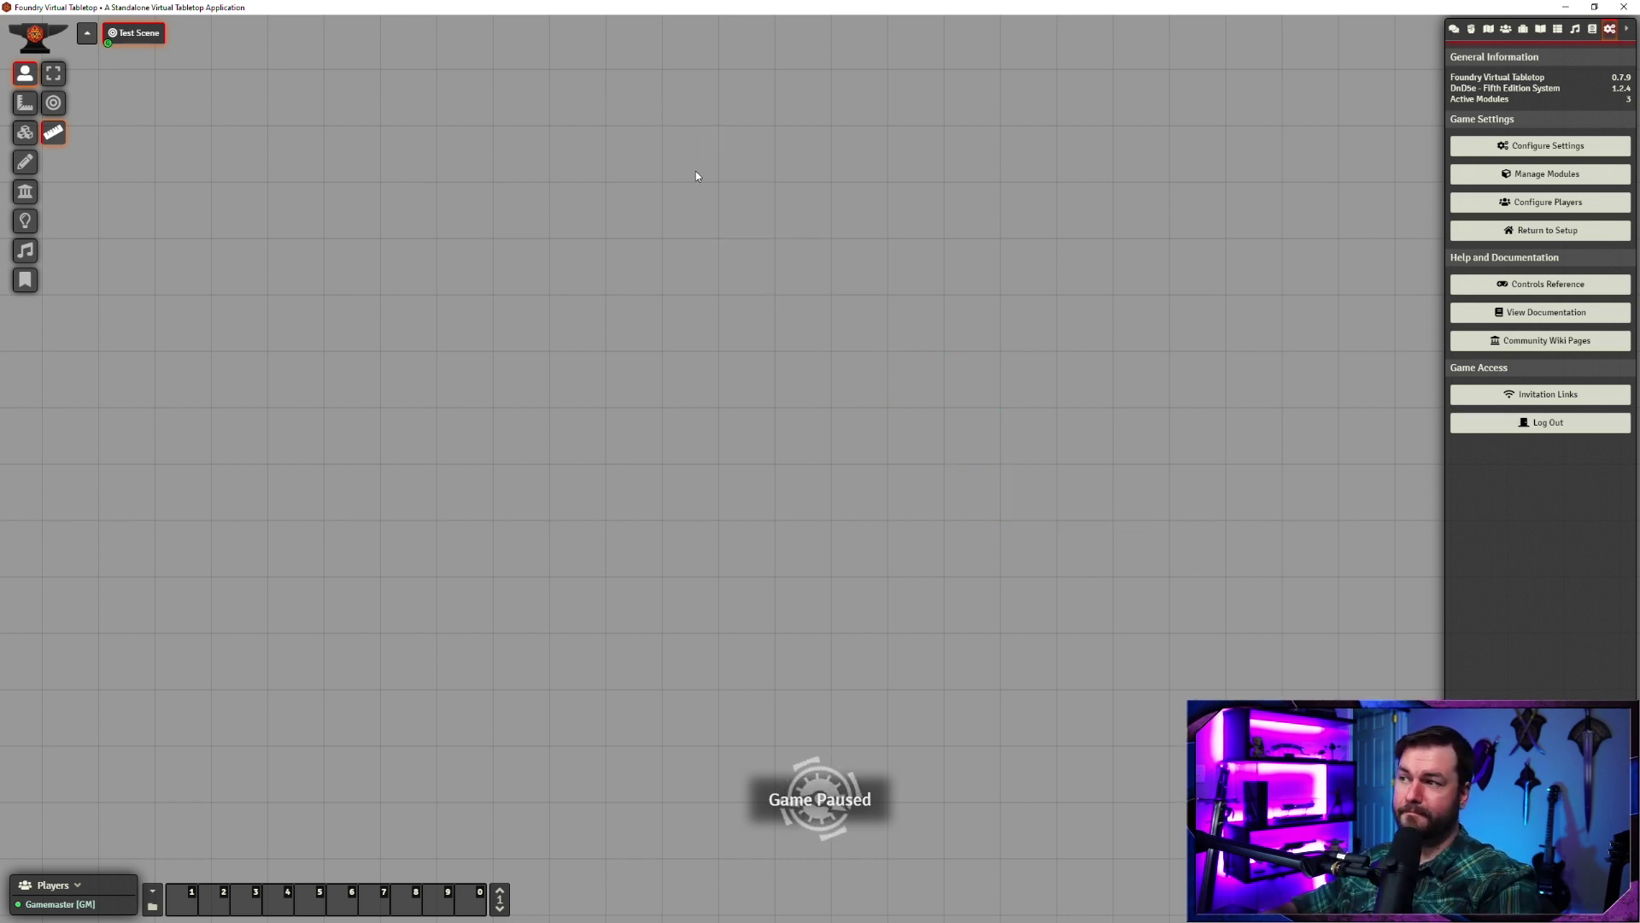
Step: Set the Diagonal Movement Rule to Euclidean (7.07 ft. Diagonal), save, and measure a diagonal path on the square grid
{"action": "left_click", "coordinate": [1528, 148]}
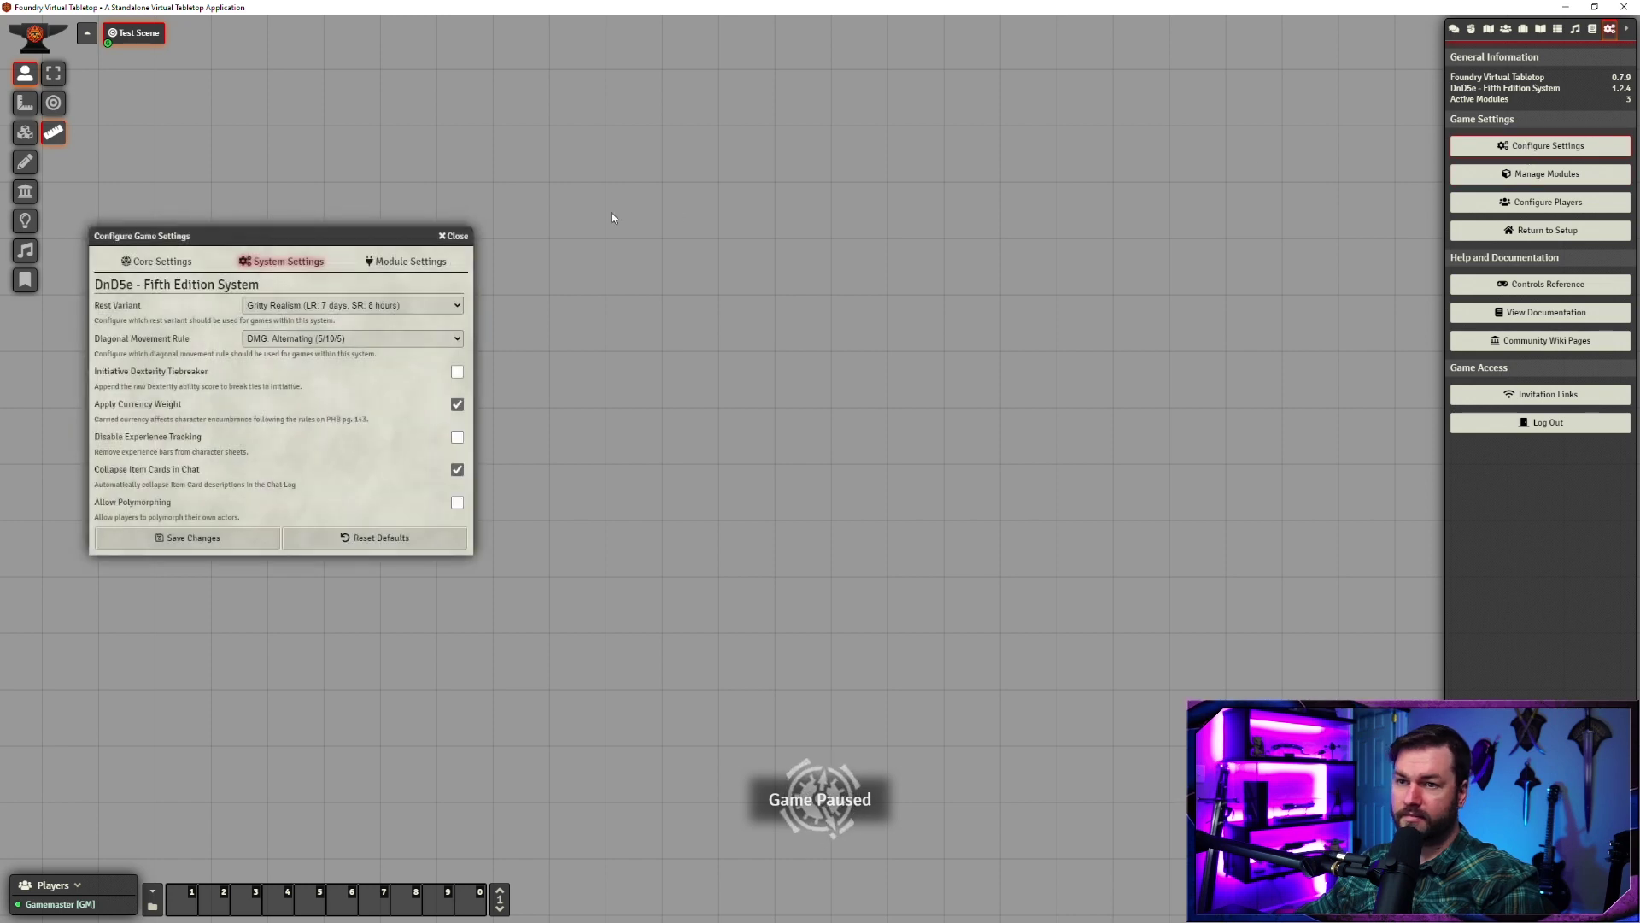
{"action": "left_click", "coordinate": [334, 342]}
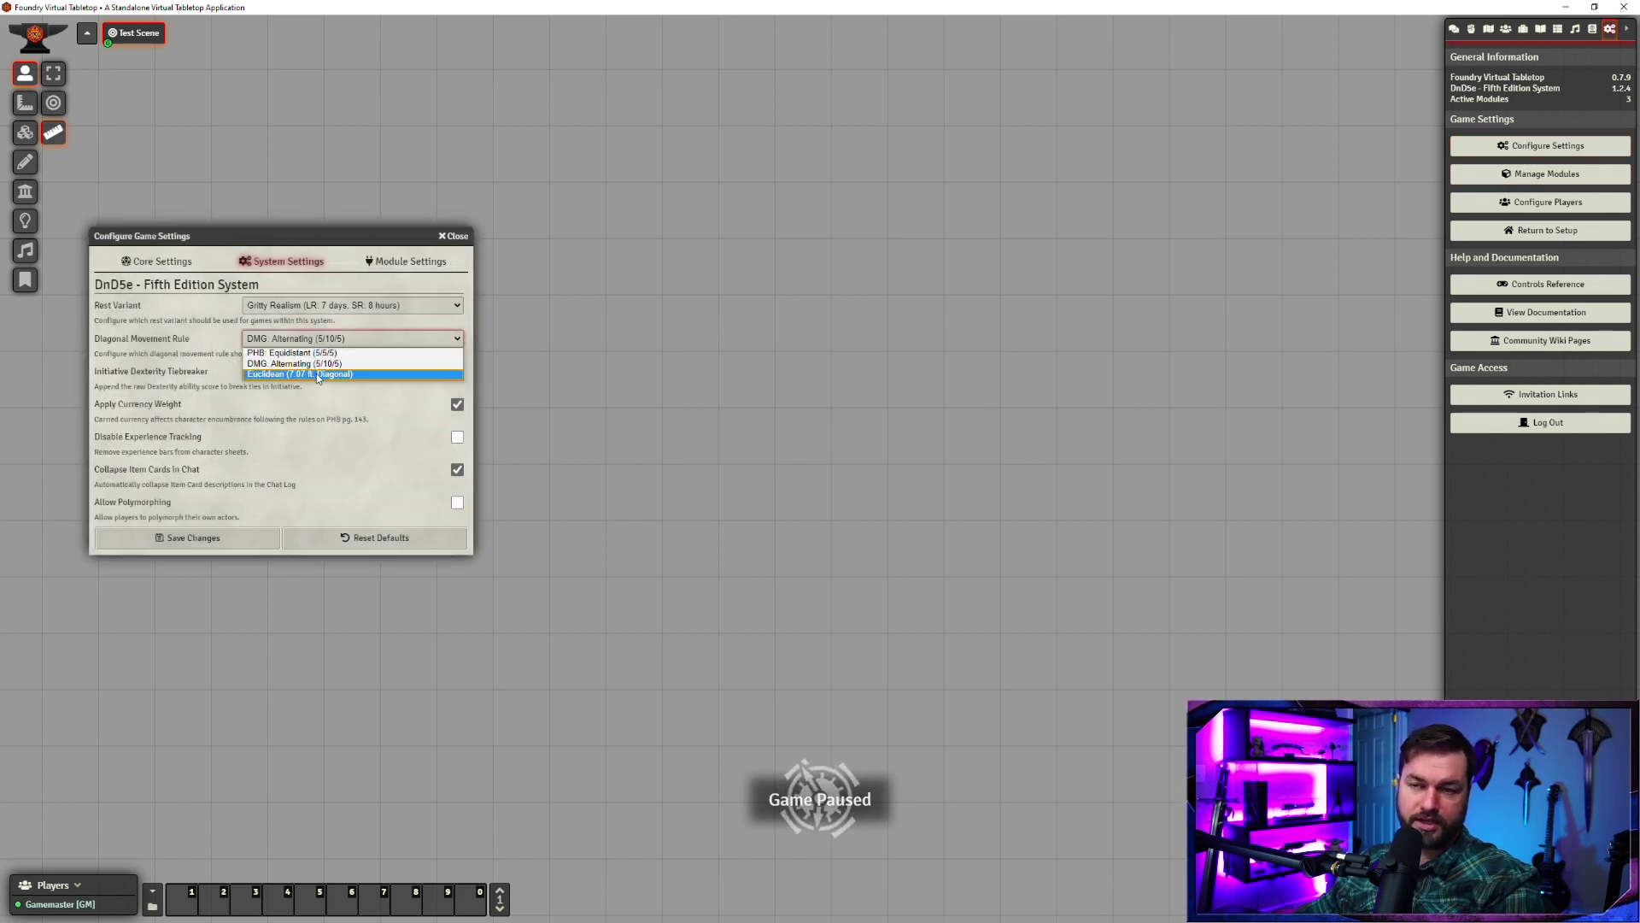
{"action": "left_click", "coordinate": [318, 374]}
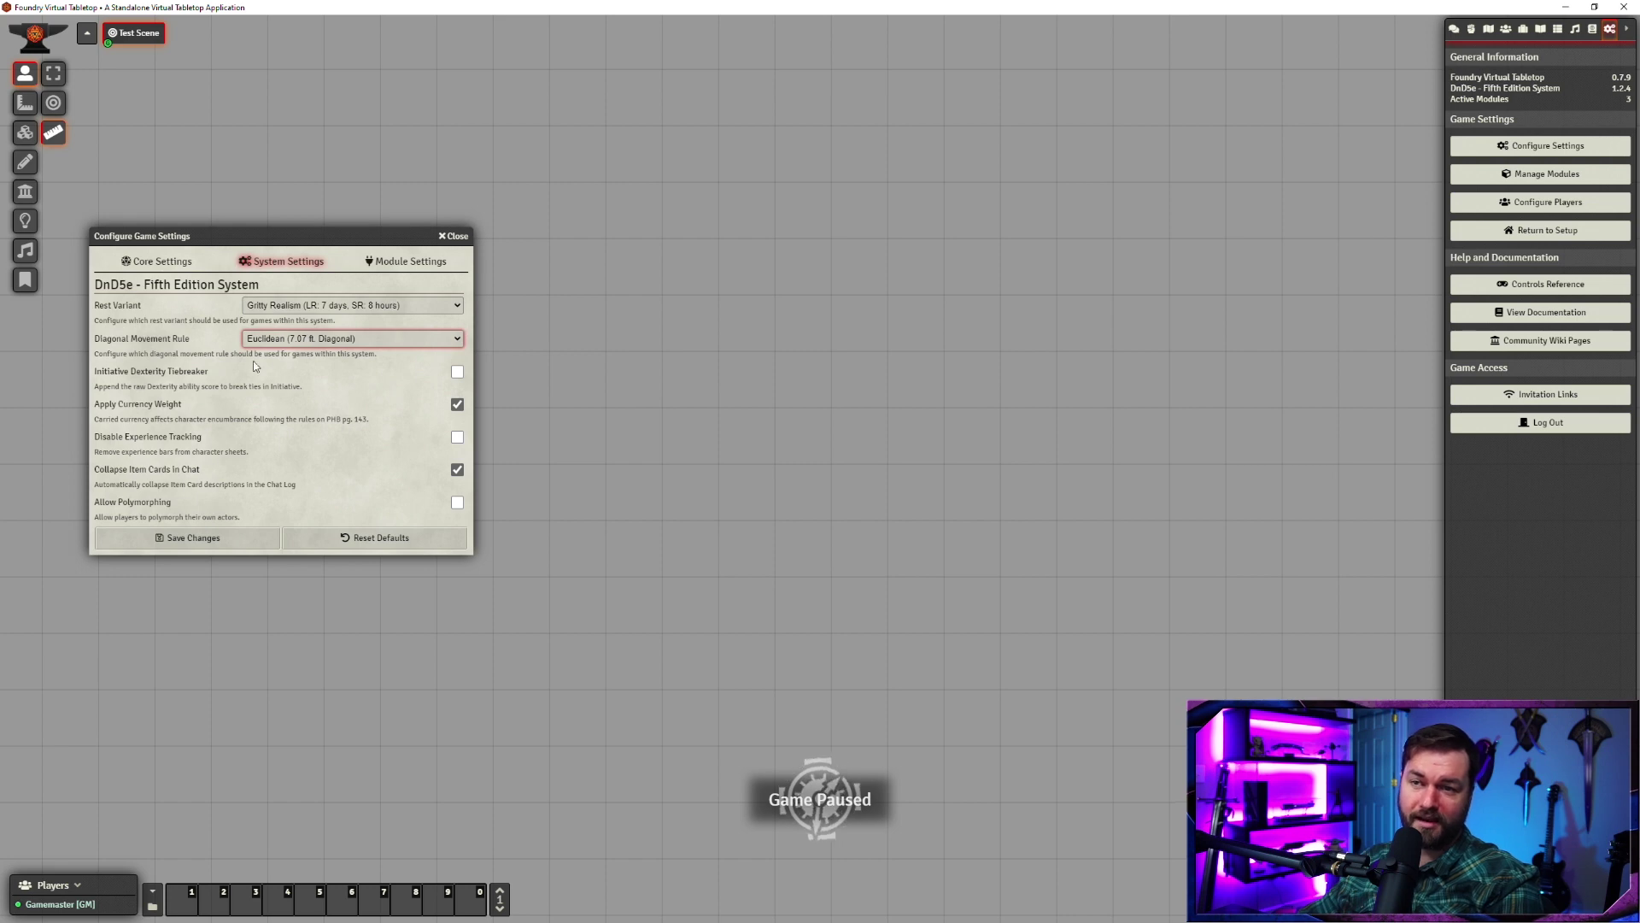
{"action": "left_click", "coordinate": [193, 540]}
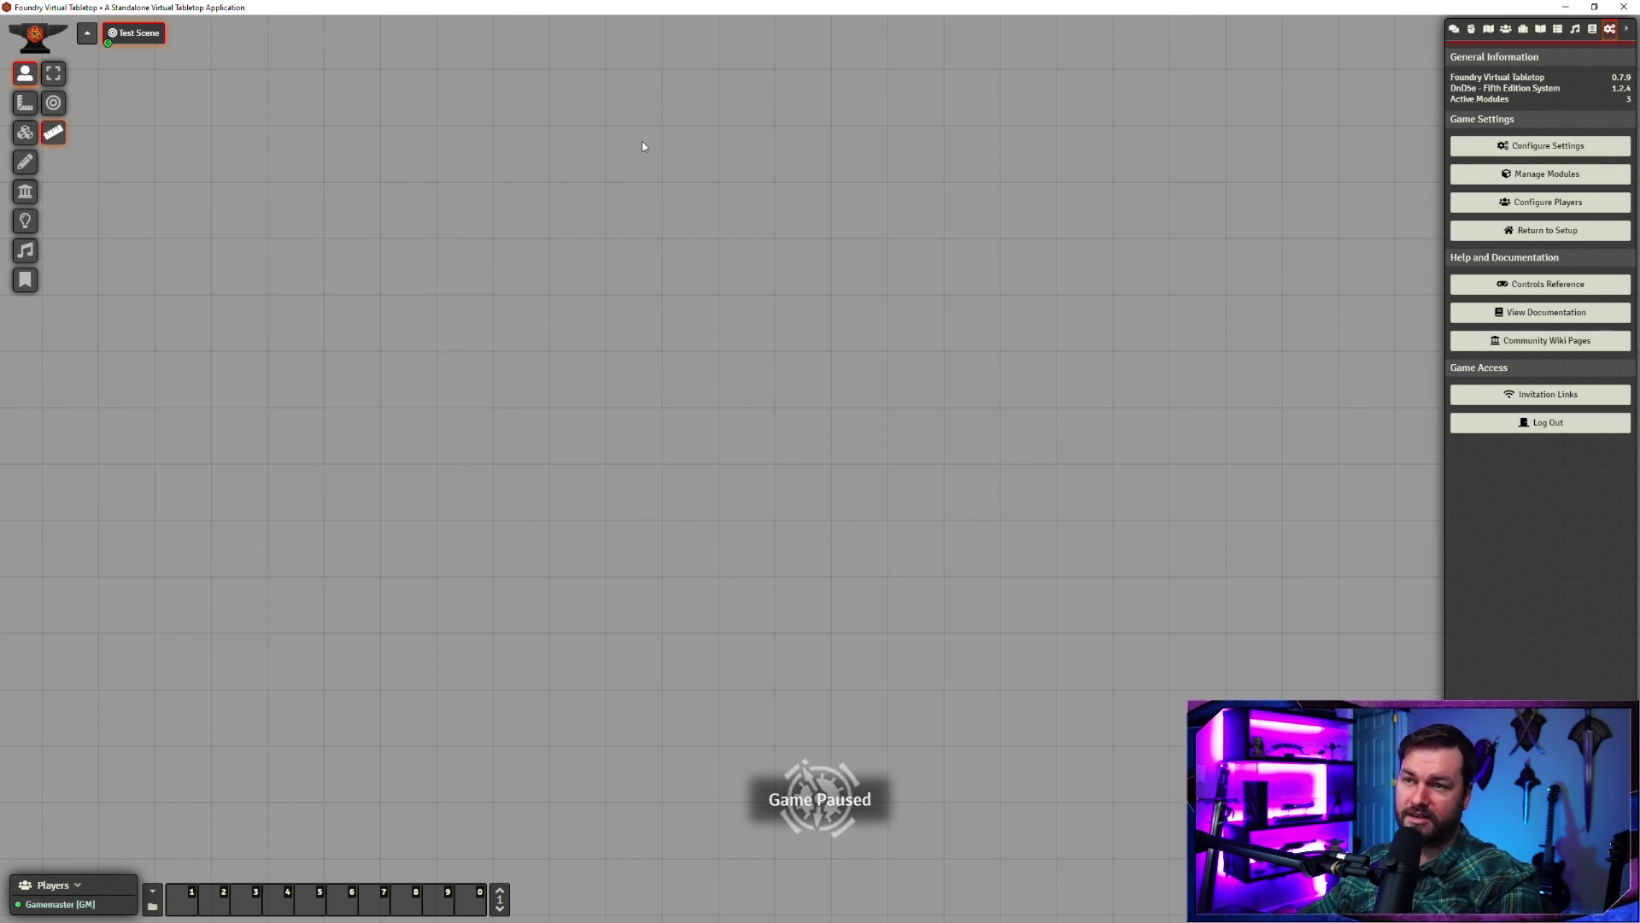
{"action": "left_click_drag", "start_coordinate": [644, 146], "coordinate": [973, 493]}
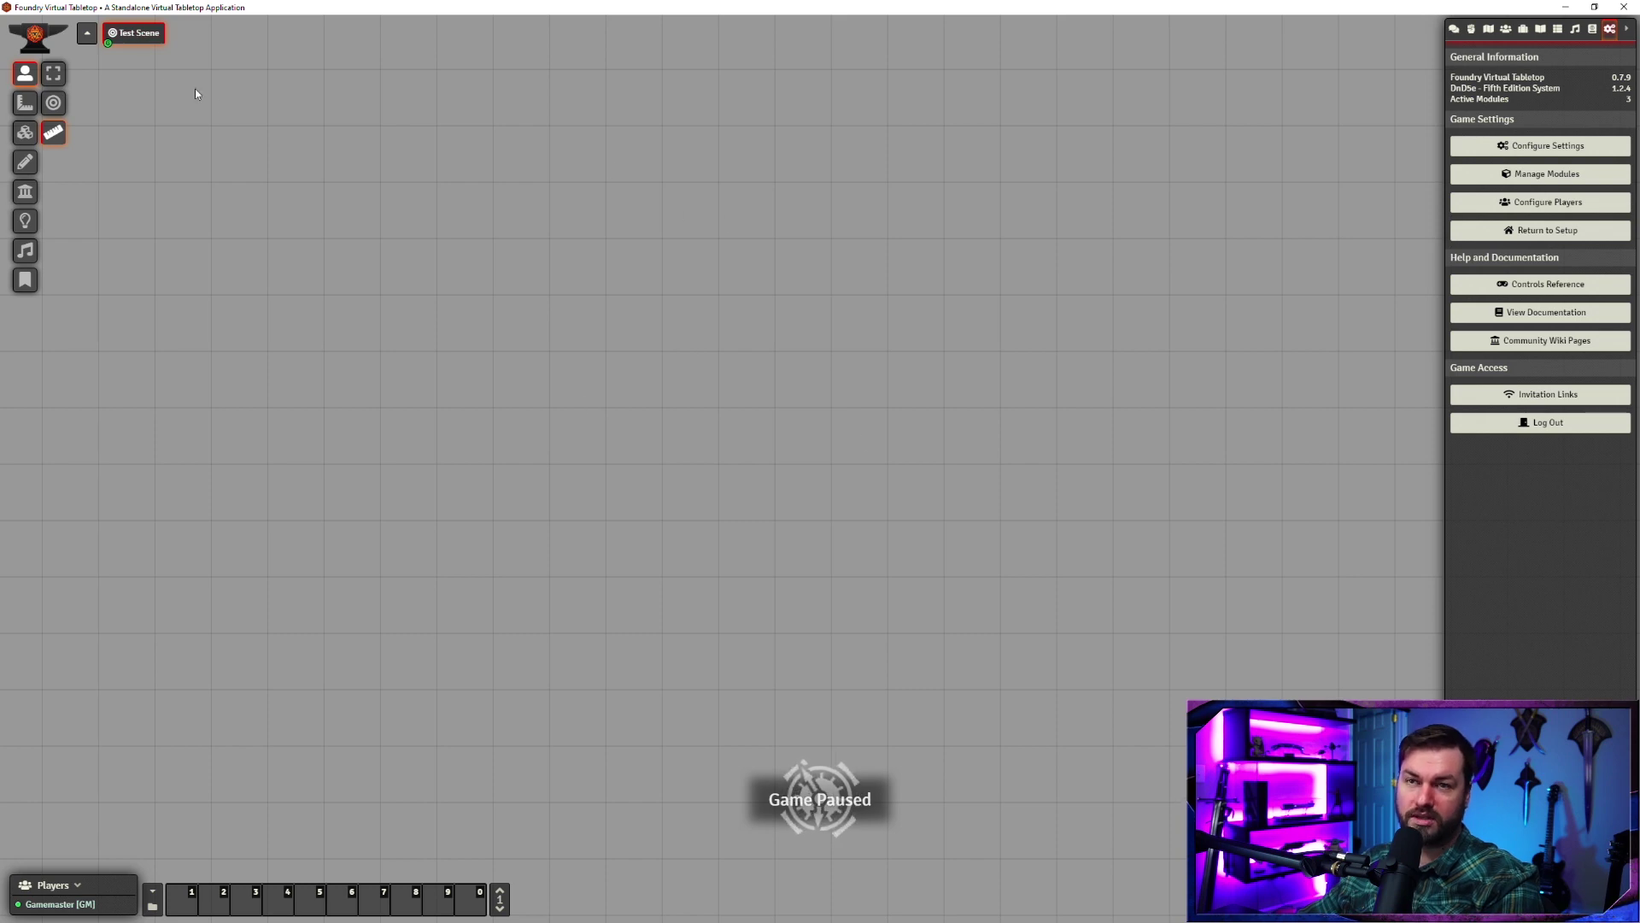
Step: Set the Test Scene's grid type to Hexagonal Rows - Odd, save, and try measuring on the hex grid
{"action": "right_click", "coordinate": [143, 40]}
{"action": "left_click", "coordinate": [141, 61]}
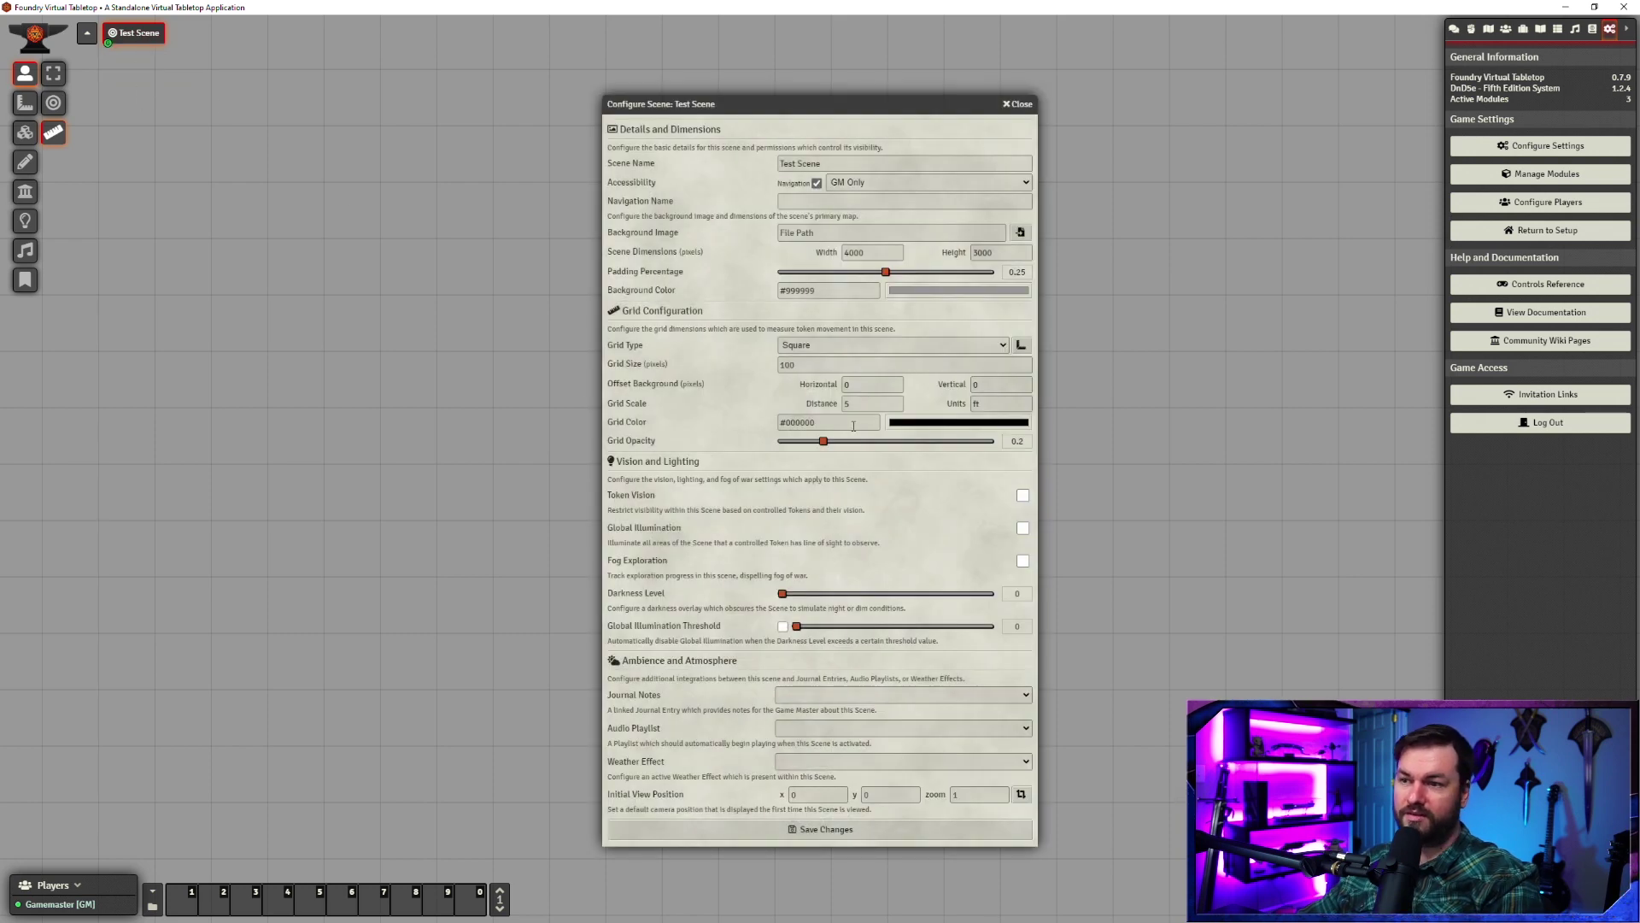
{"action": "left_click", "coordinate": [820, 346]}
{"action": "left_click", "coordinate": [826, 381]}
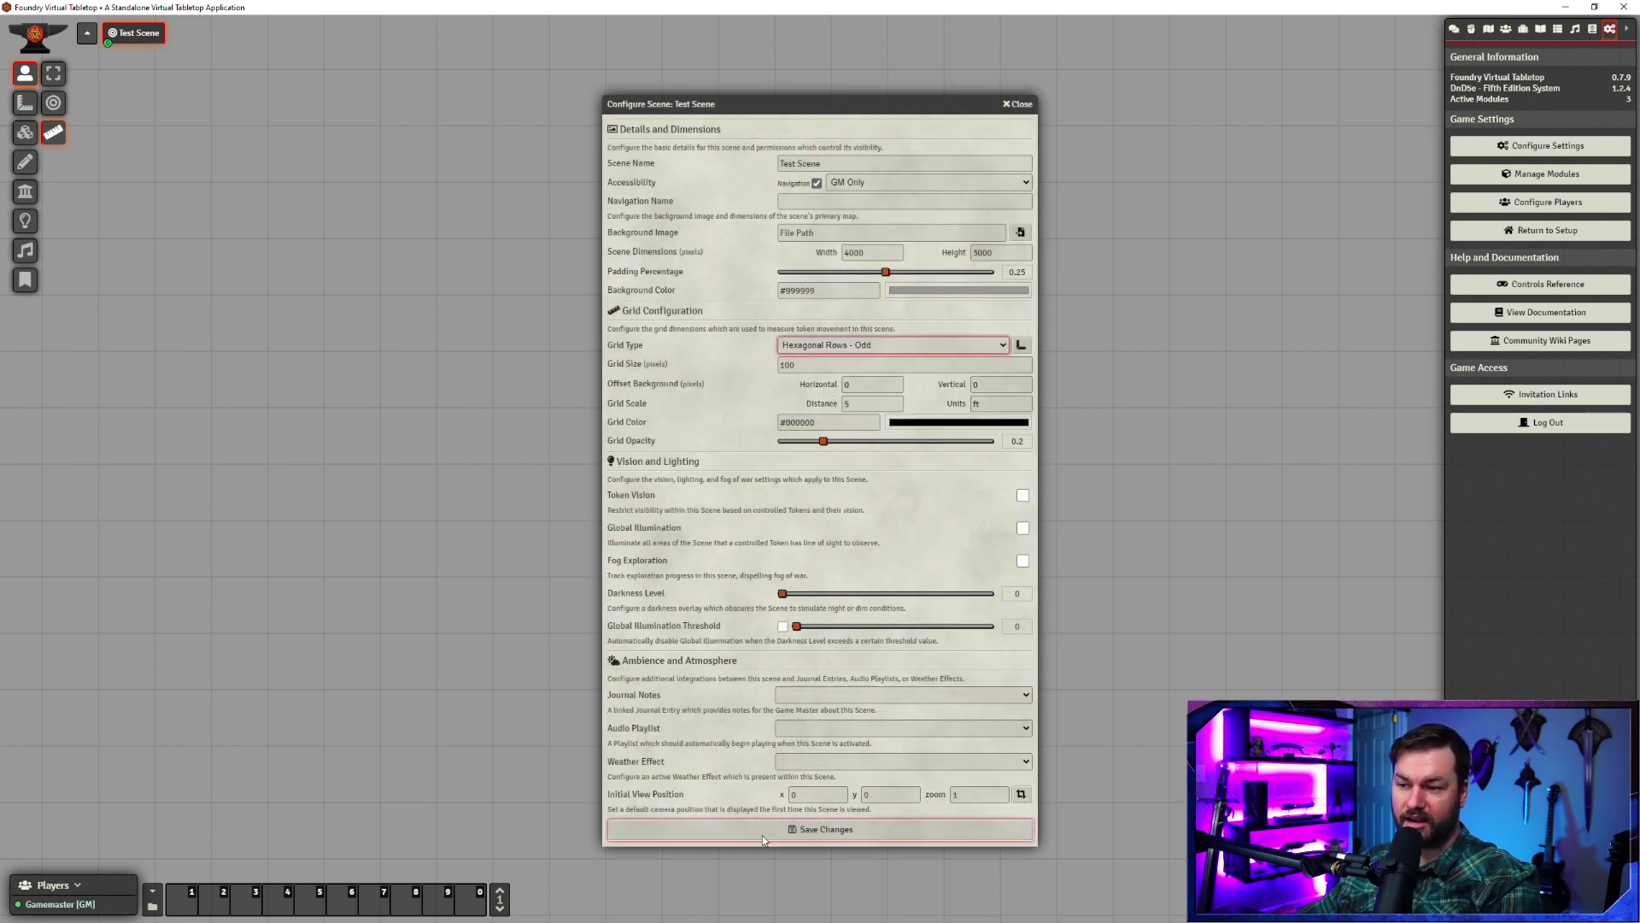
{"action": "left_click", "coordinate": [799, 829]}
{"action": "mouse_move", "coordinate": [675, 202]}
{"action": "left_mouse_down"}
{"action": "mouse_move", "coordinate": [741, 320]}
{"action": "mouse_move", "coordinate": [695, 330]}
{"action": "mouse_move", "coordinate": [694, 235]}
{"action": "mouse_move", "coordinate": [685, 286]}
{"action": "mouse_move", "coordinate": [703, 322]}
{"action": "mouse_move", "coordinate": [681, 366]}
{"action": "mouse_move", "coordinate": [681, 198]}
{"action": "mouse_move", "coordinate": [478, 196]}
{"action": "mouse_move", "coordinate": [637, 197]}
{"action": "mouse_move", "coordinate": [648, 83]}
{"action": "mouse_move", "coordinate": [745, 111]}
{"action": "mouse_move", "coordinate": [651, 120]}
{"action": "mouse_move", "coordinate": [679, 192]}
{"action": "left_mouse_up"}
Step: Set the Diagonal Movement Rule to DMG: Alternating (5/10/5), save, and measure a diagonal path on the hex grid
{"action": "left_click", "coordinate": [1528, 145]}
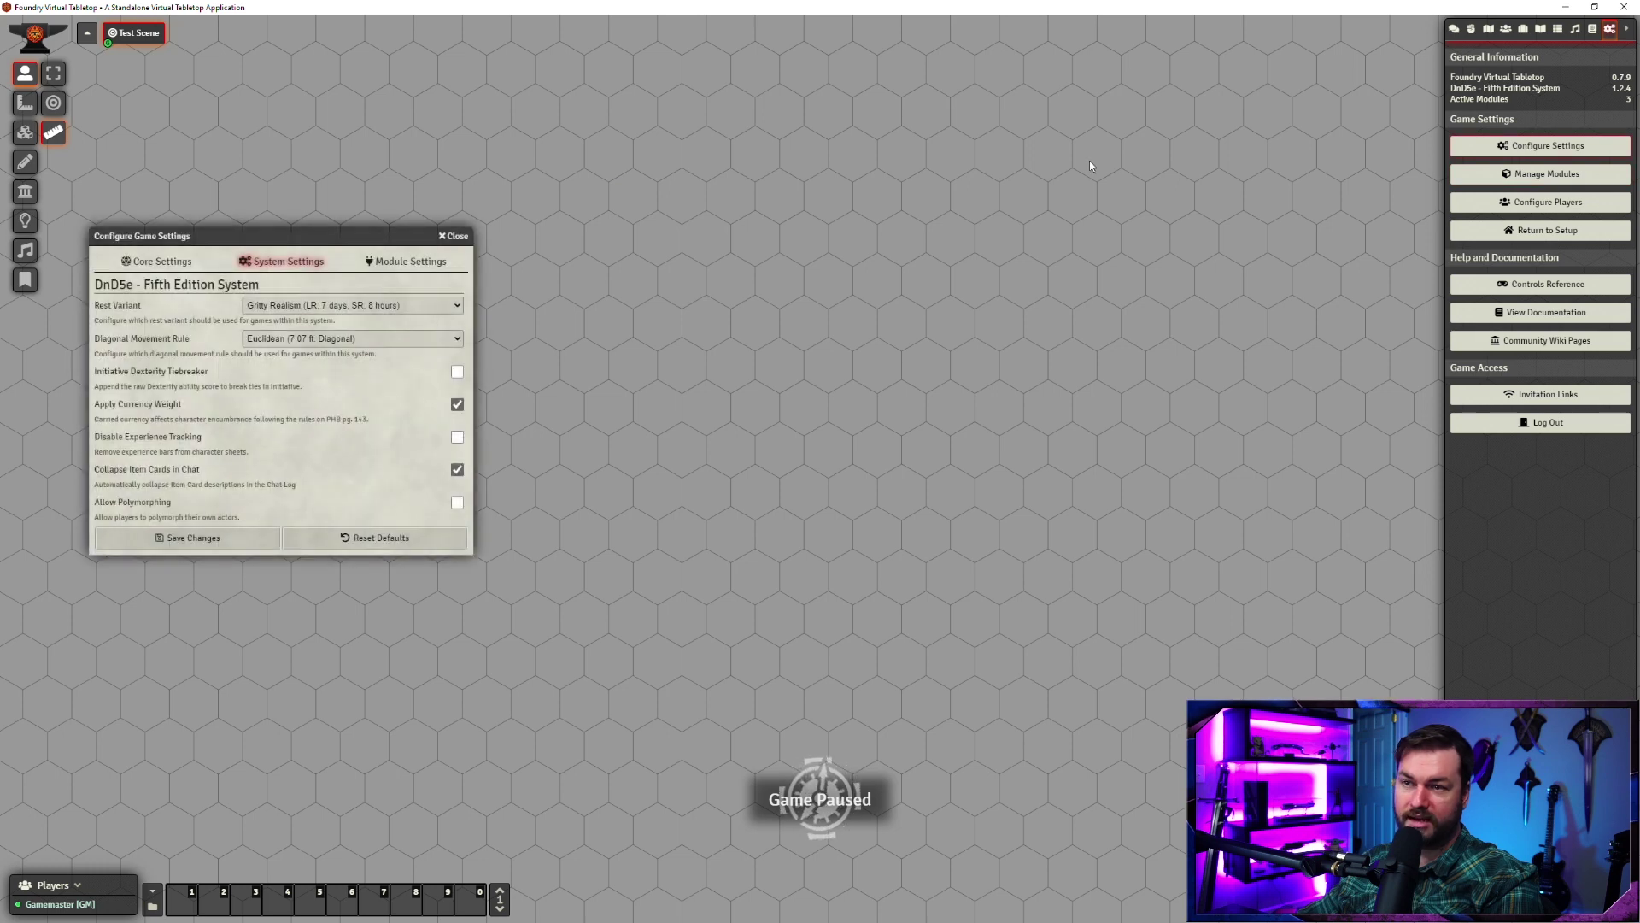
{"action": "left_click", "coordinate": [306, 337]}
{"action": "left_click", "coordinate": [315, 365]}
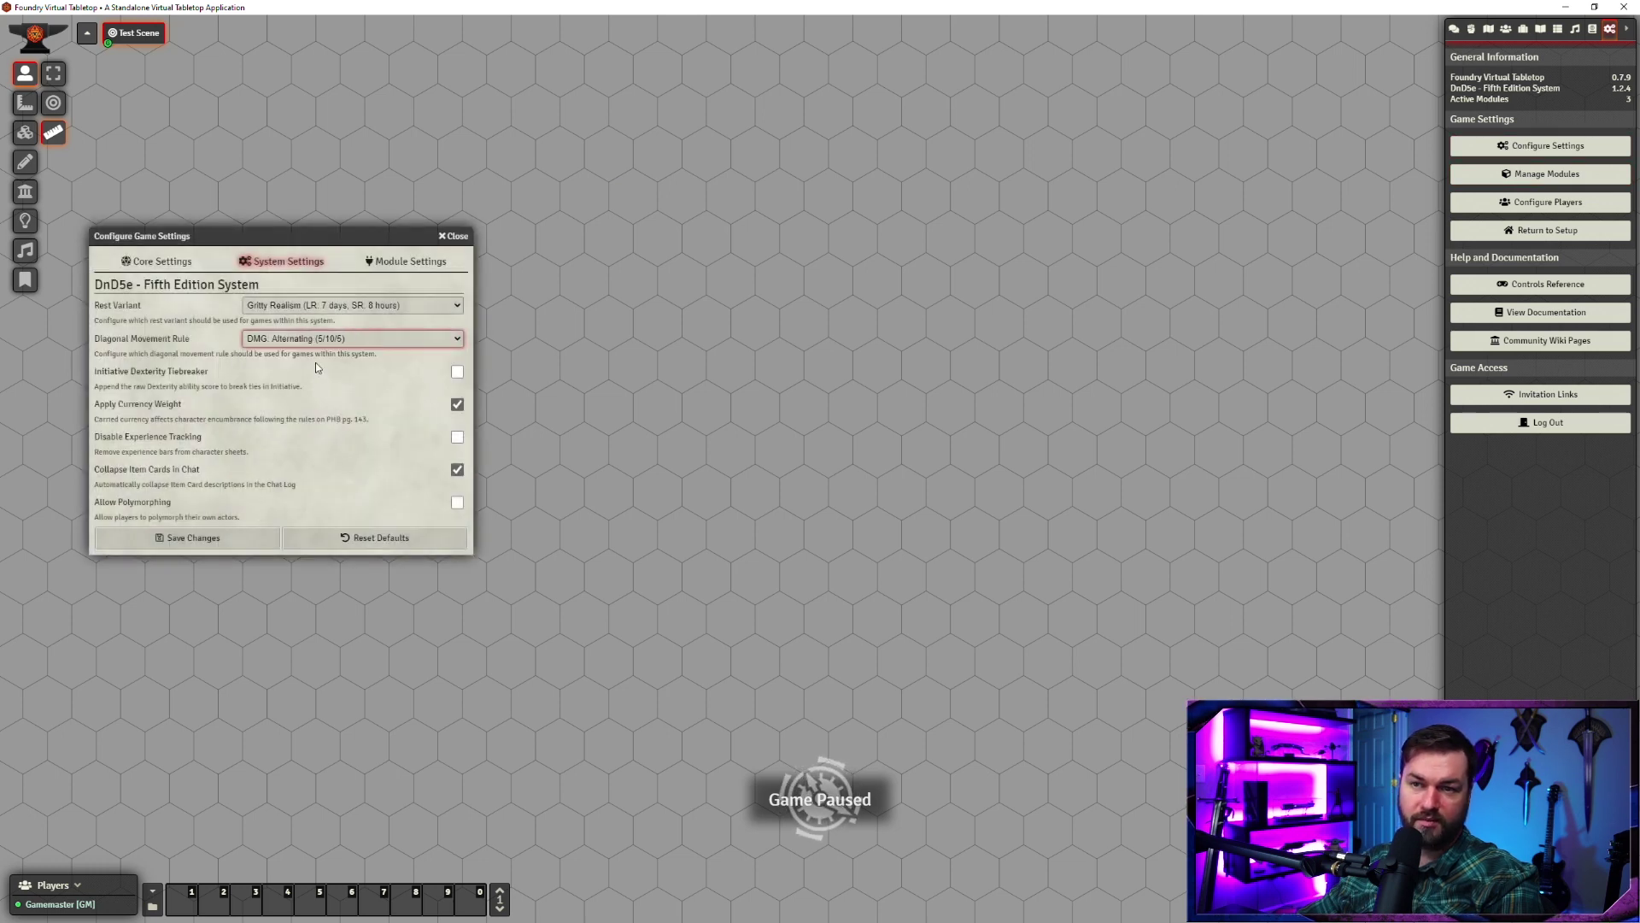
{"action": "left_click", "coordinate": [256, 537]}
{"action": "left_click_drag", "start_coordinate": [707, 154], "coordinate": [843, 233]}
Step: Set the Test Scene's grid type to Gridless, save, and measure a distance across the scene
{"action": "right_click", "coordinate": [133, 37]}
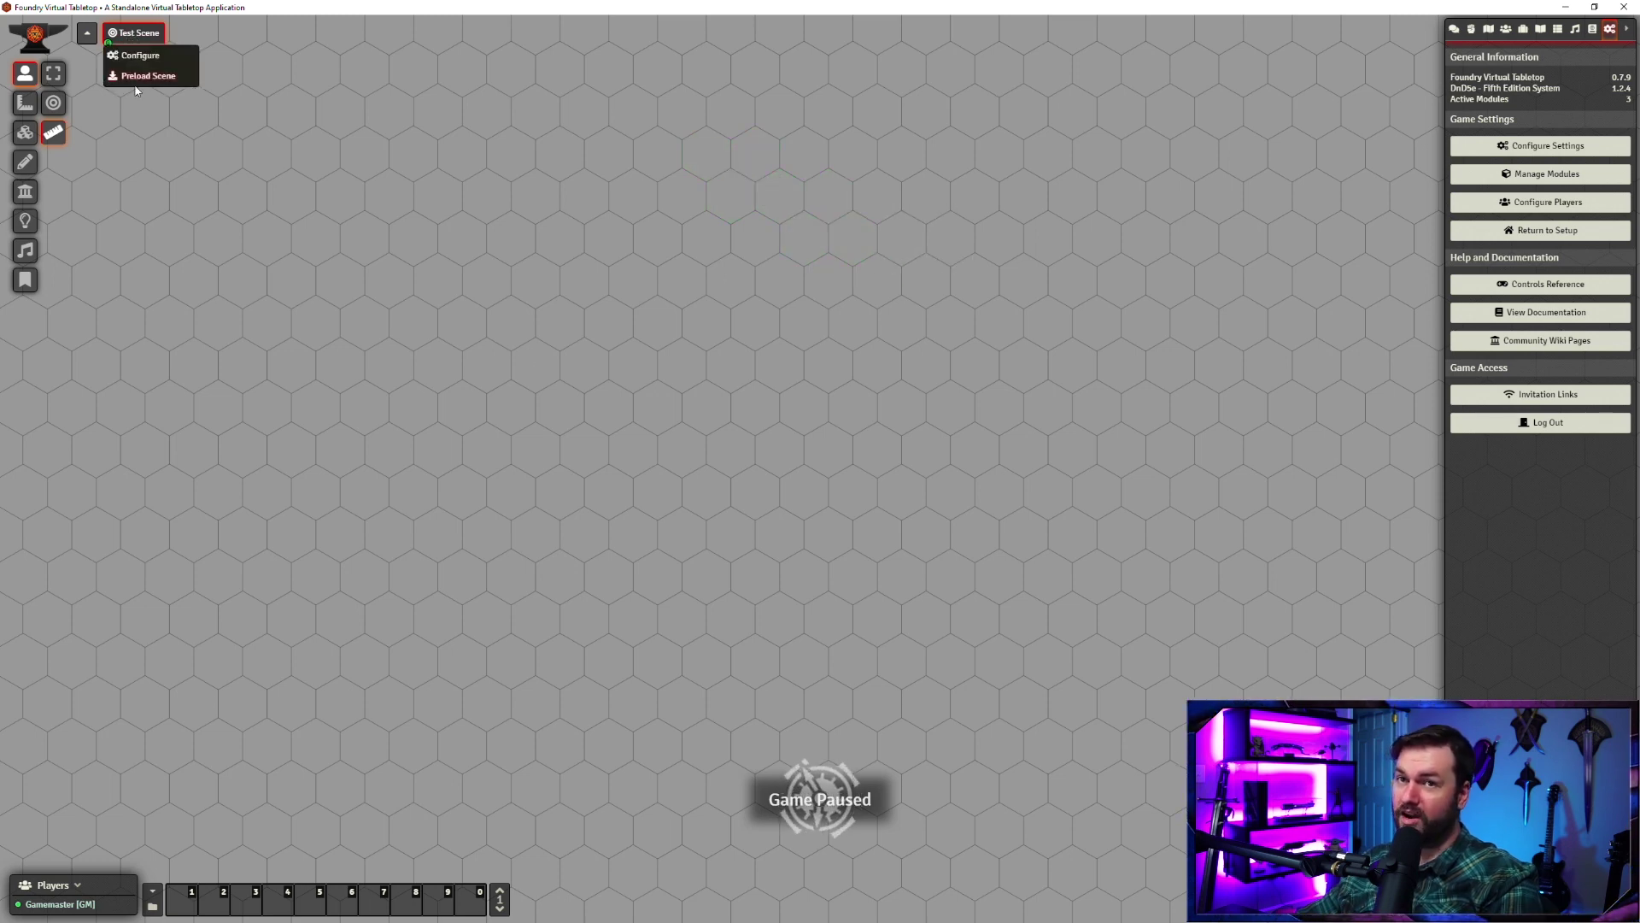
{"action": "left_click", "coordinate": [137, 53]}
{"action": "left_click", "coordinate": [850, 345]}
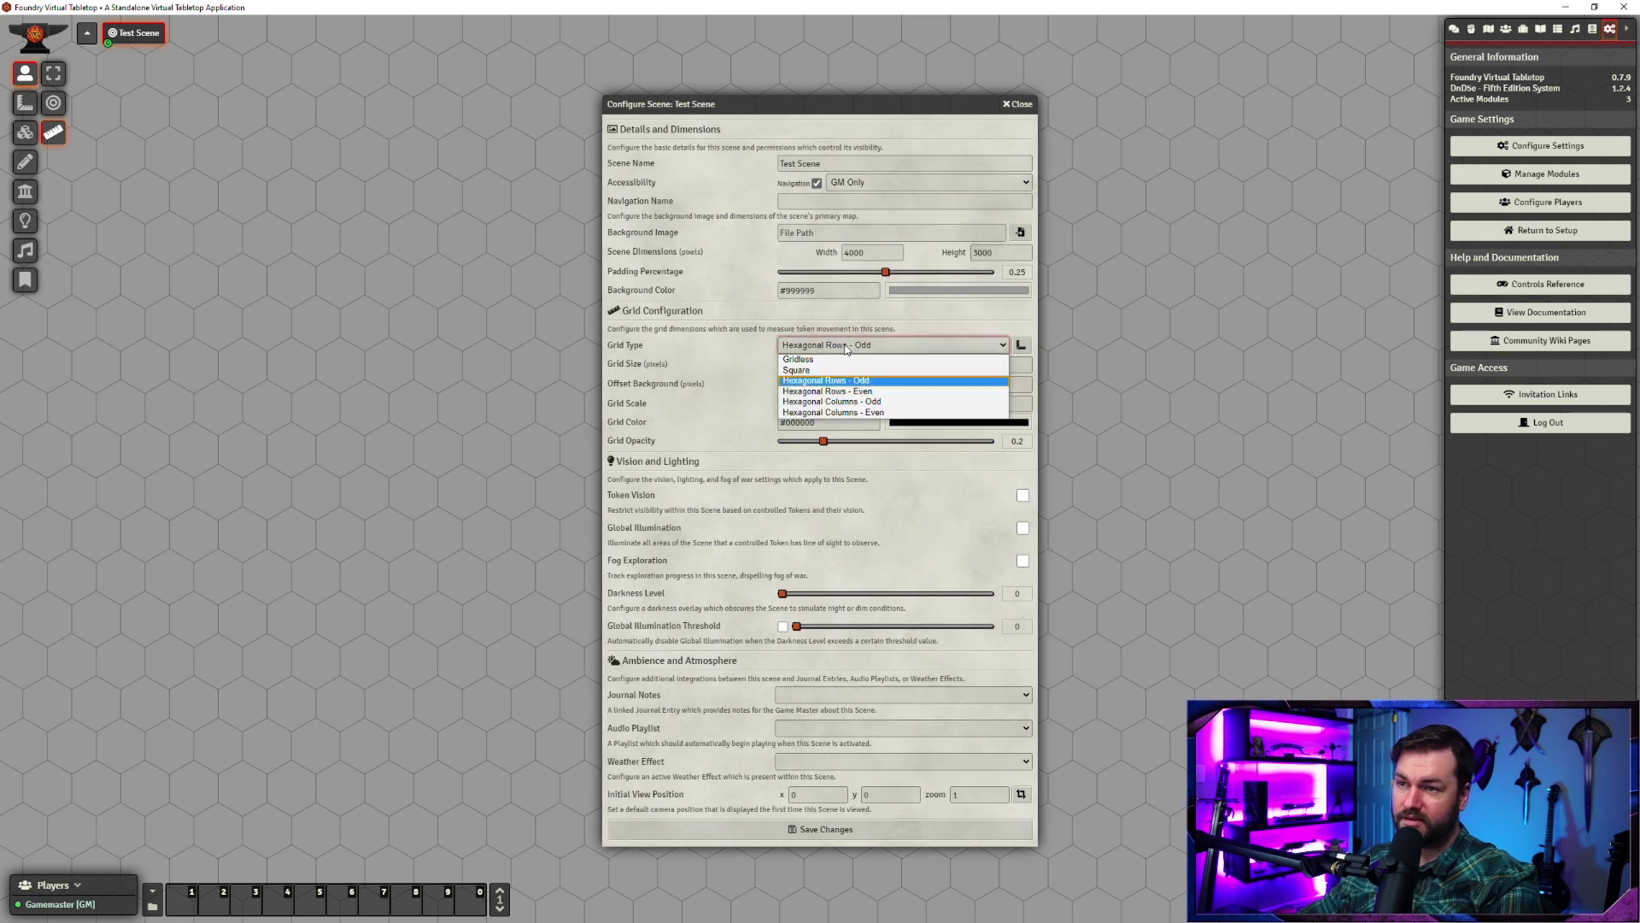
{"action": "left_click", "coordinate": [834, 362]}
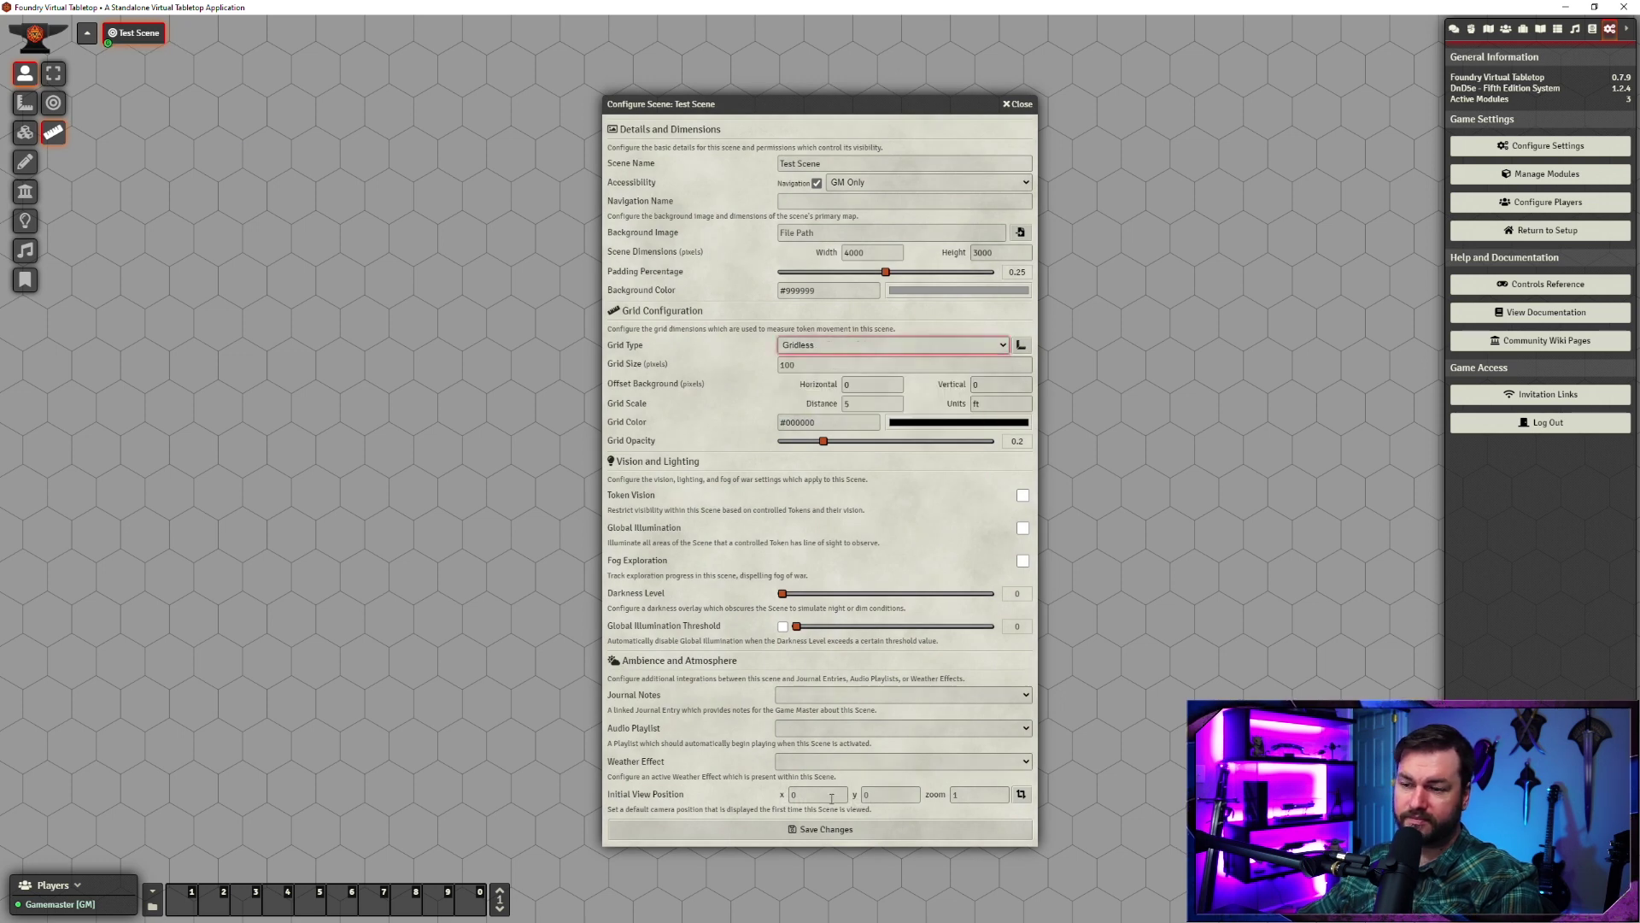
{"action": "left_click", "coordinate": [822, 829]}
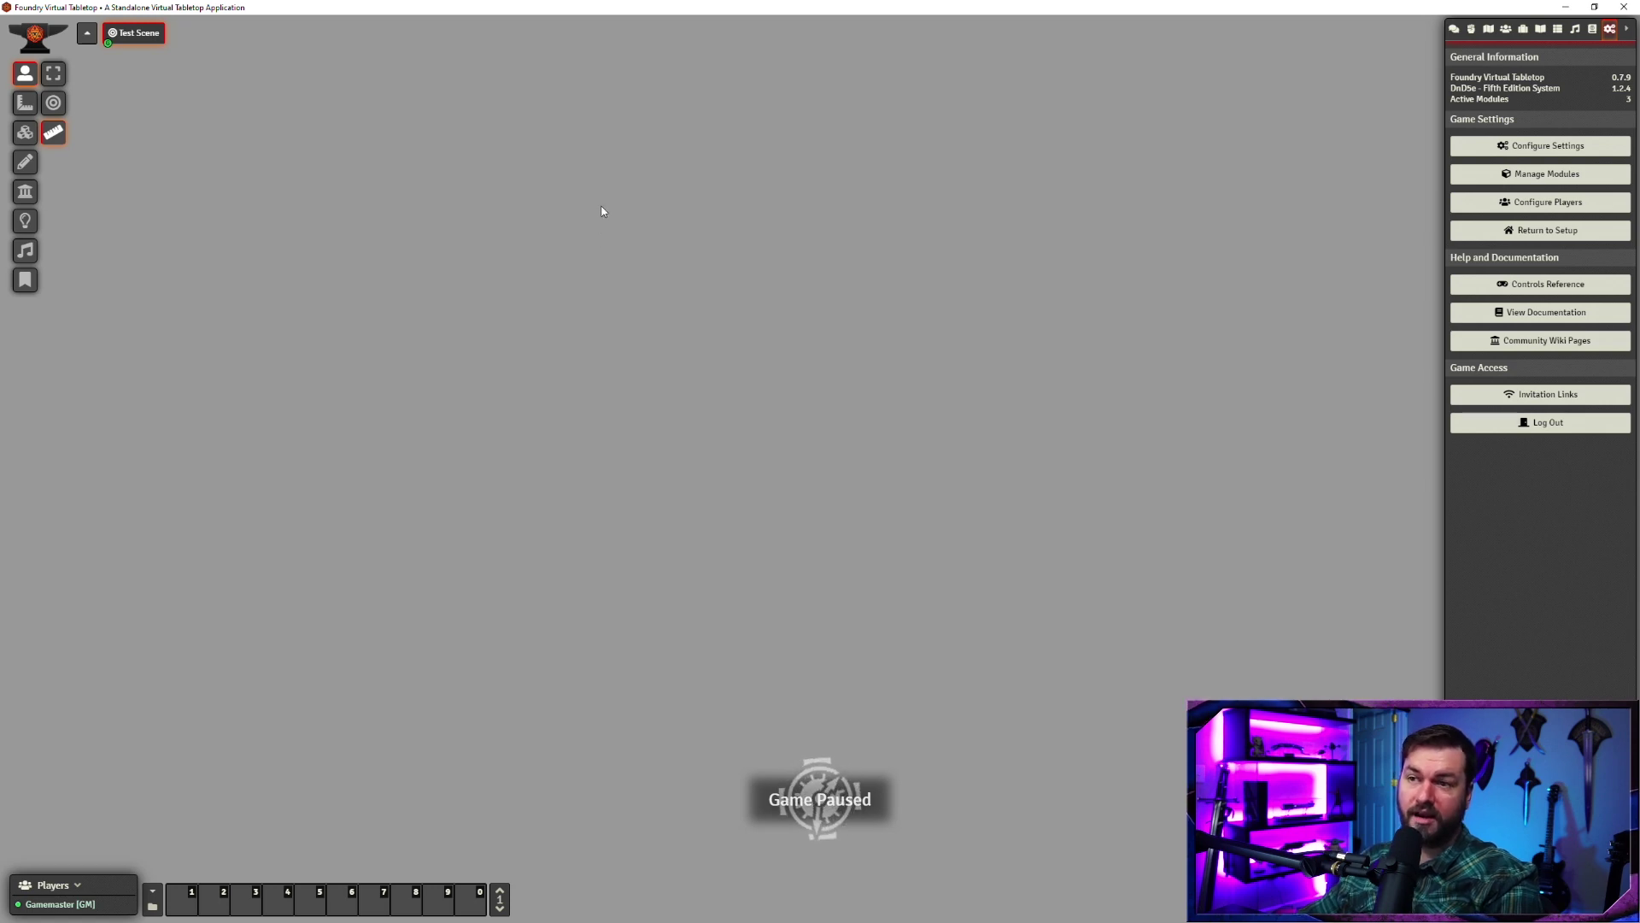
{"action": "left_click_drag", "start_coordinate": [602, 211], "coordinate": [474, 163]}
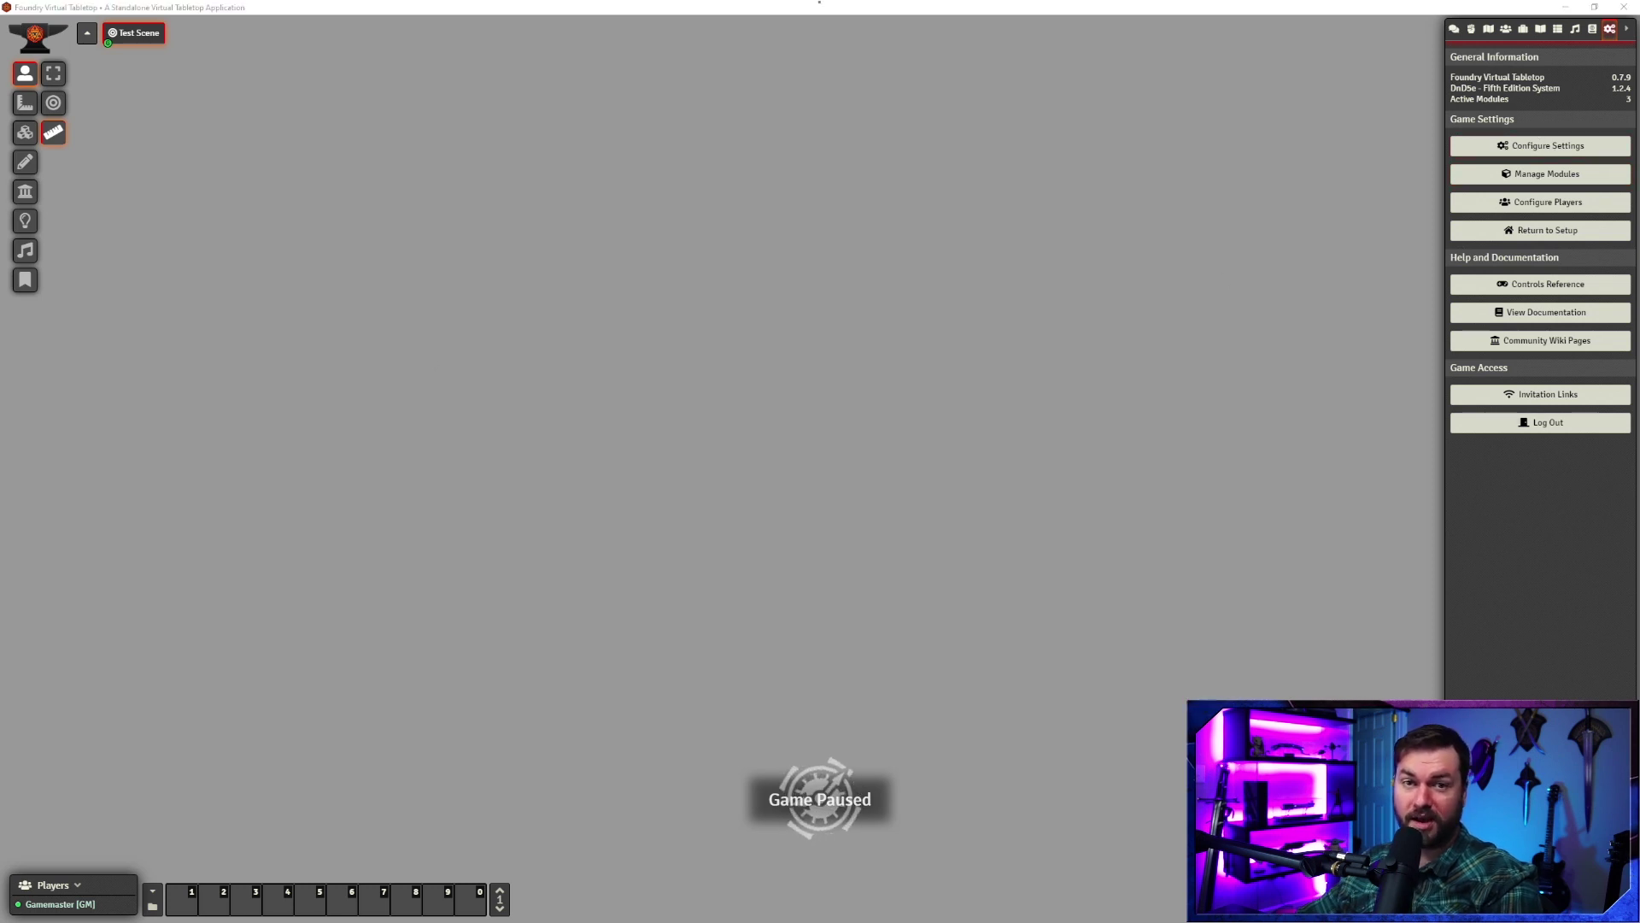
Step: Enable Initiative Dexterity Tiebreaker in the DnD5e system settings
{"action": "left_click", "coordinate": [1548, 145]}
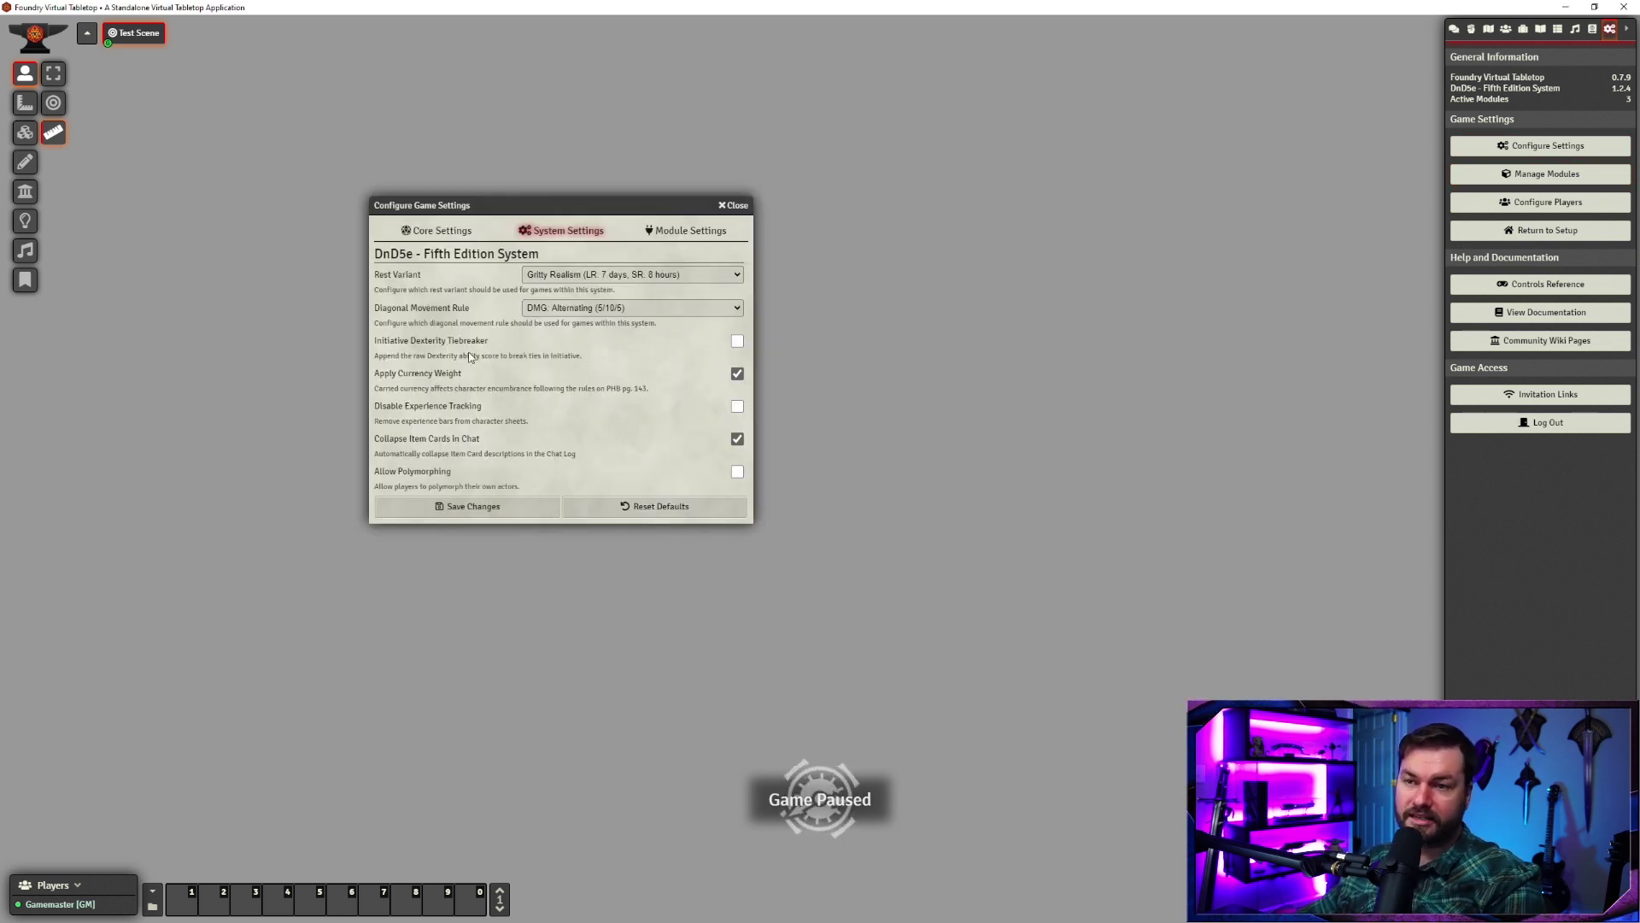
{"action": "left_click", "coordinate": [737, 341]}
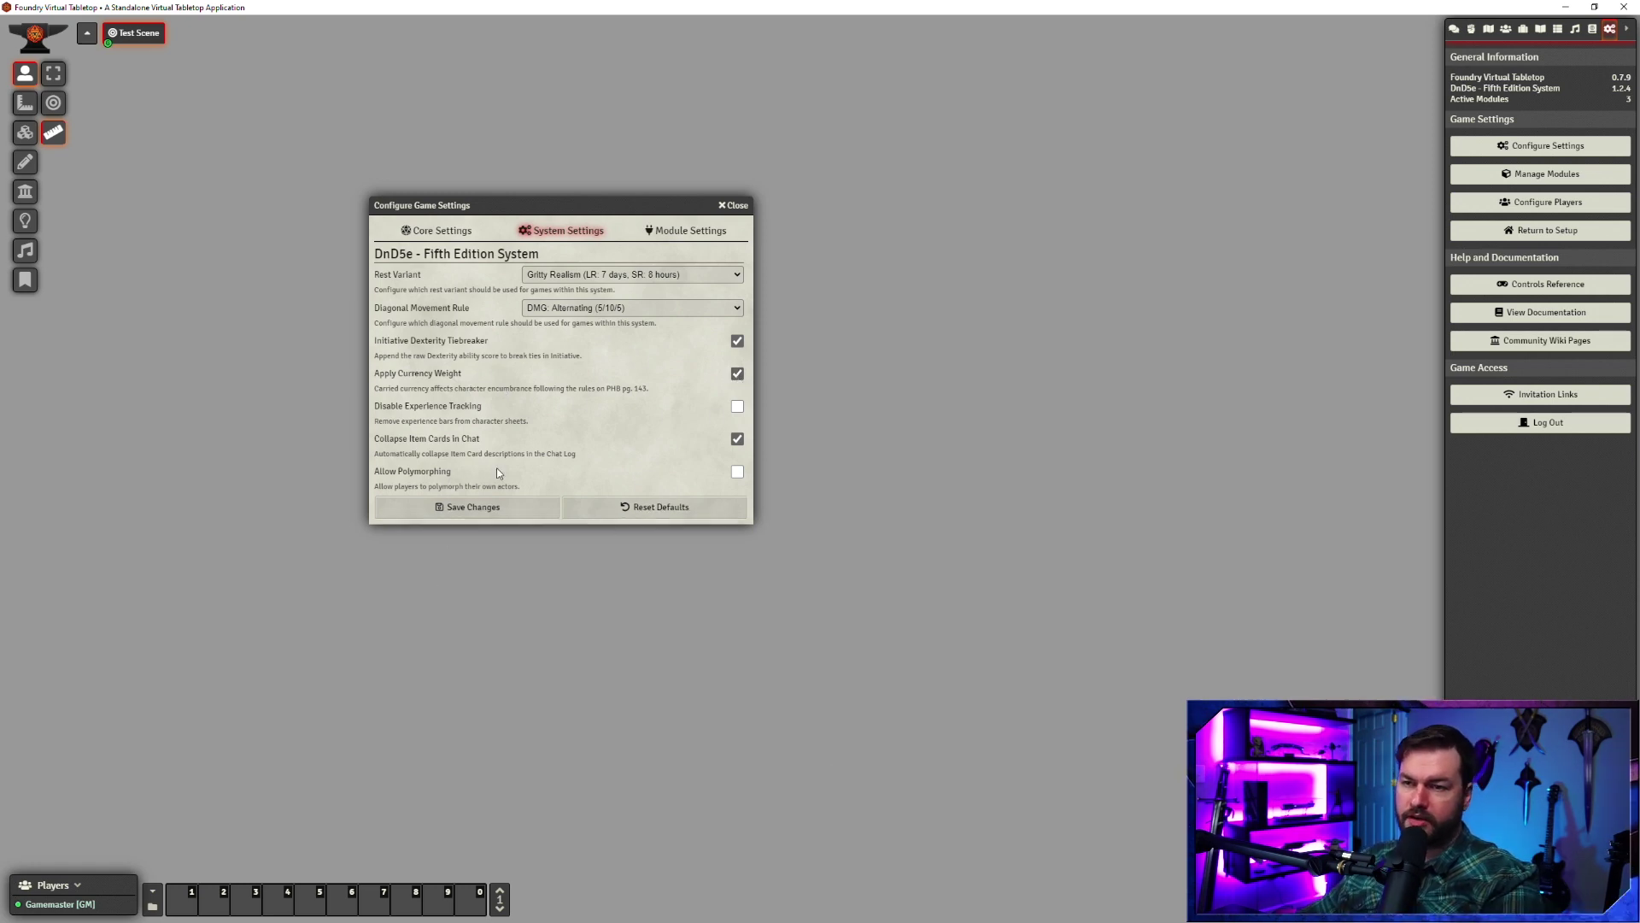
Step: Set the adsf actor's experience points to 150 on its character sheet, then close the sheet
{"action": "left_click", "coordinate": [1506, 29]}
{"action": "left_click", "coordinate": [1490, 107]}
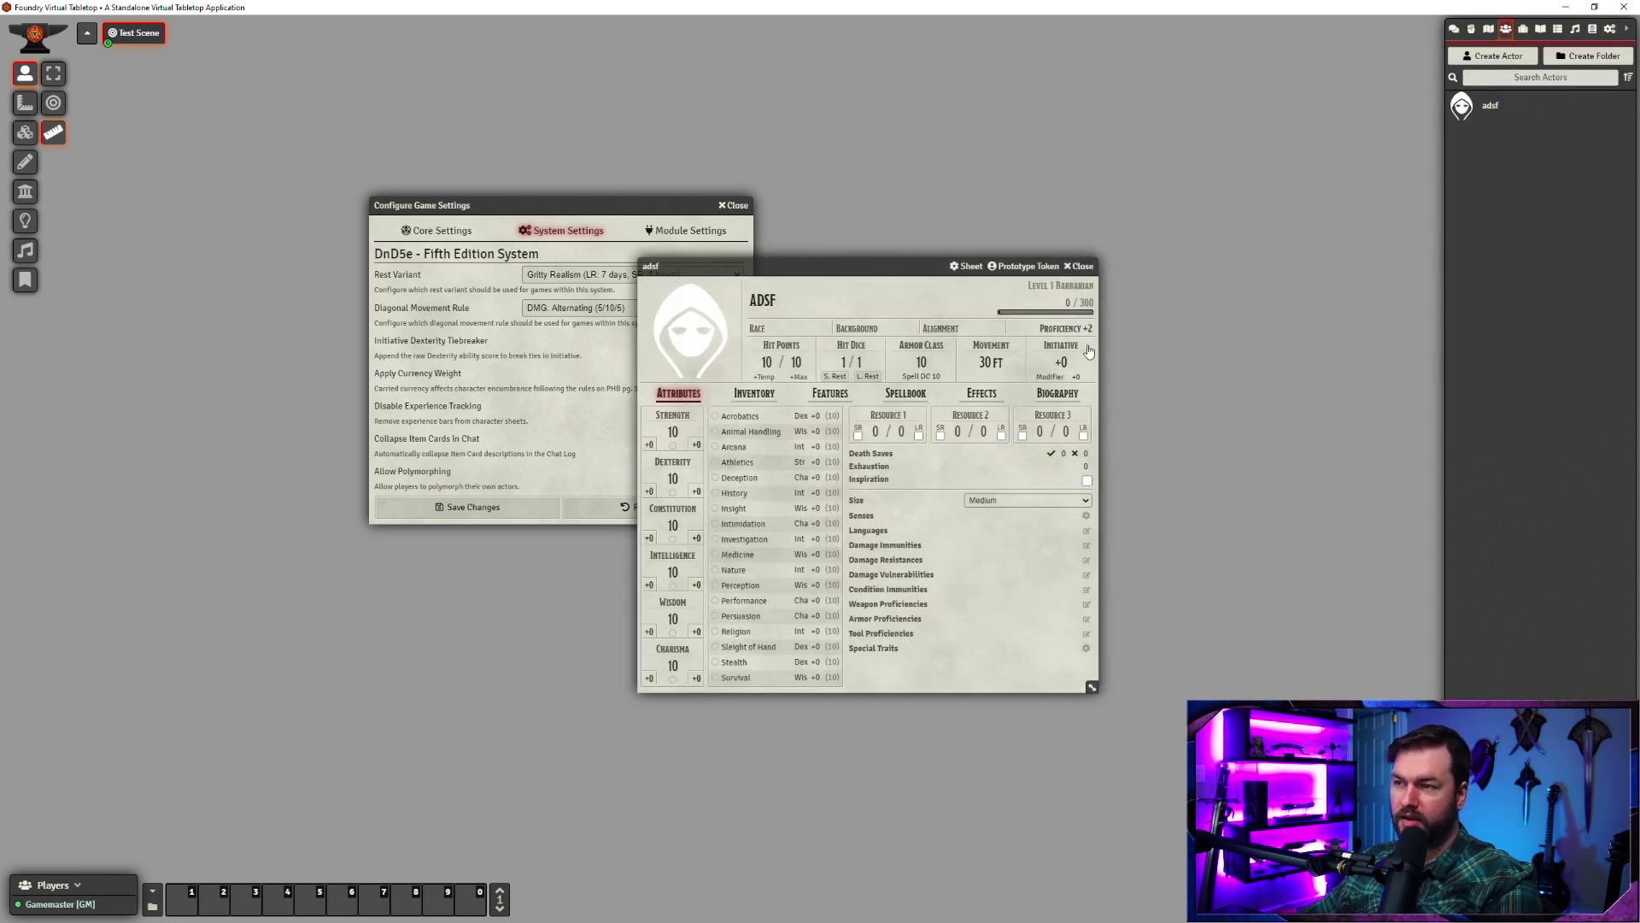
{"action": "left_click", "coordinate": [1056, 302]}
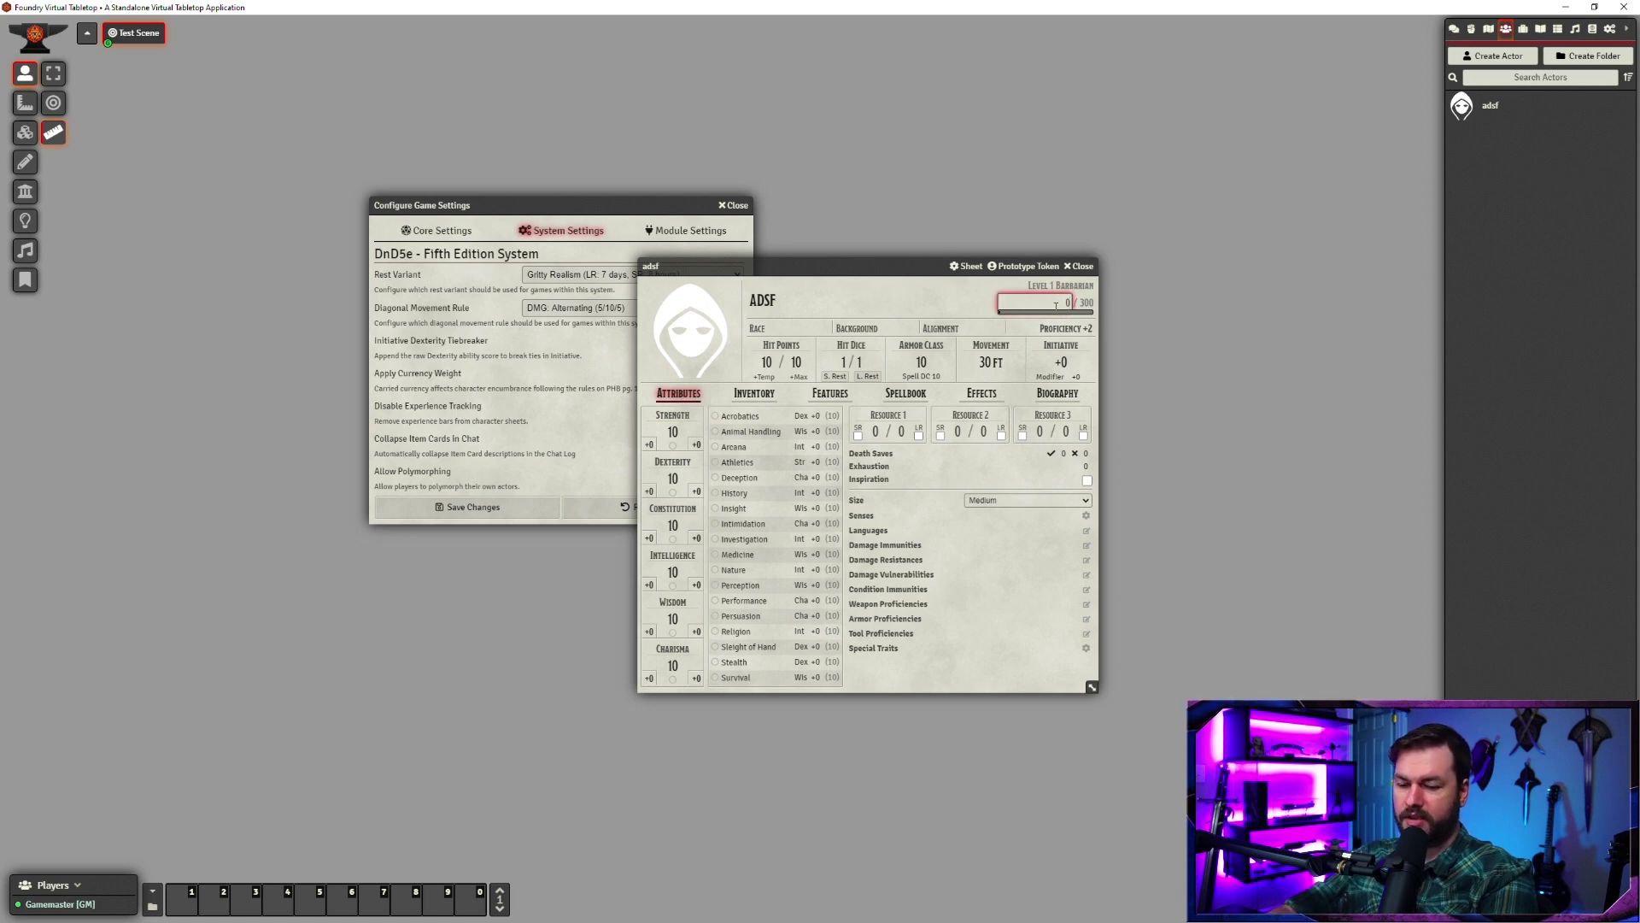
{"action": "key", "text": "Tab"}
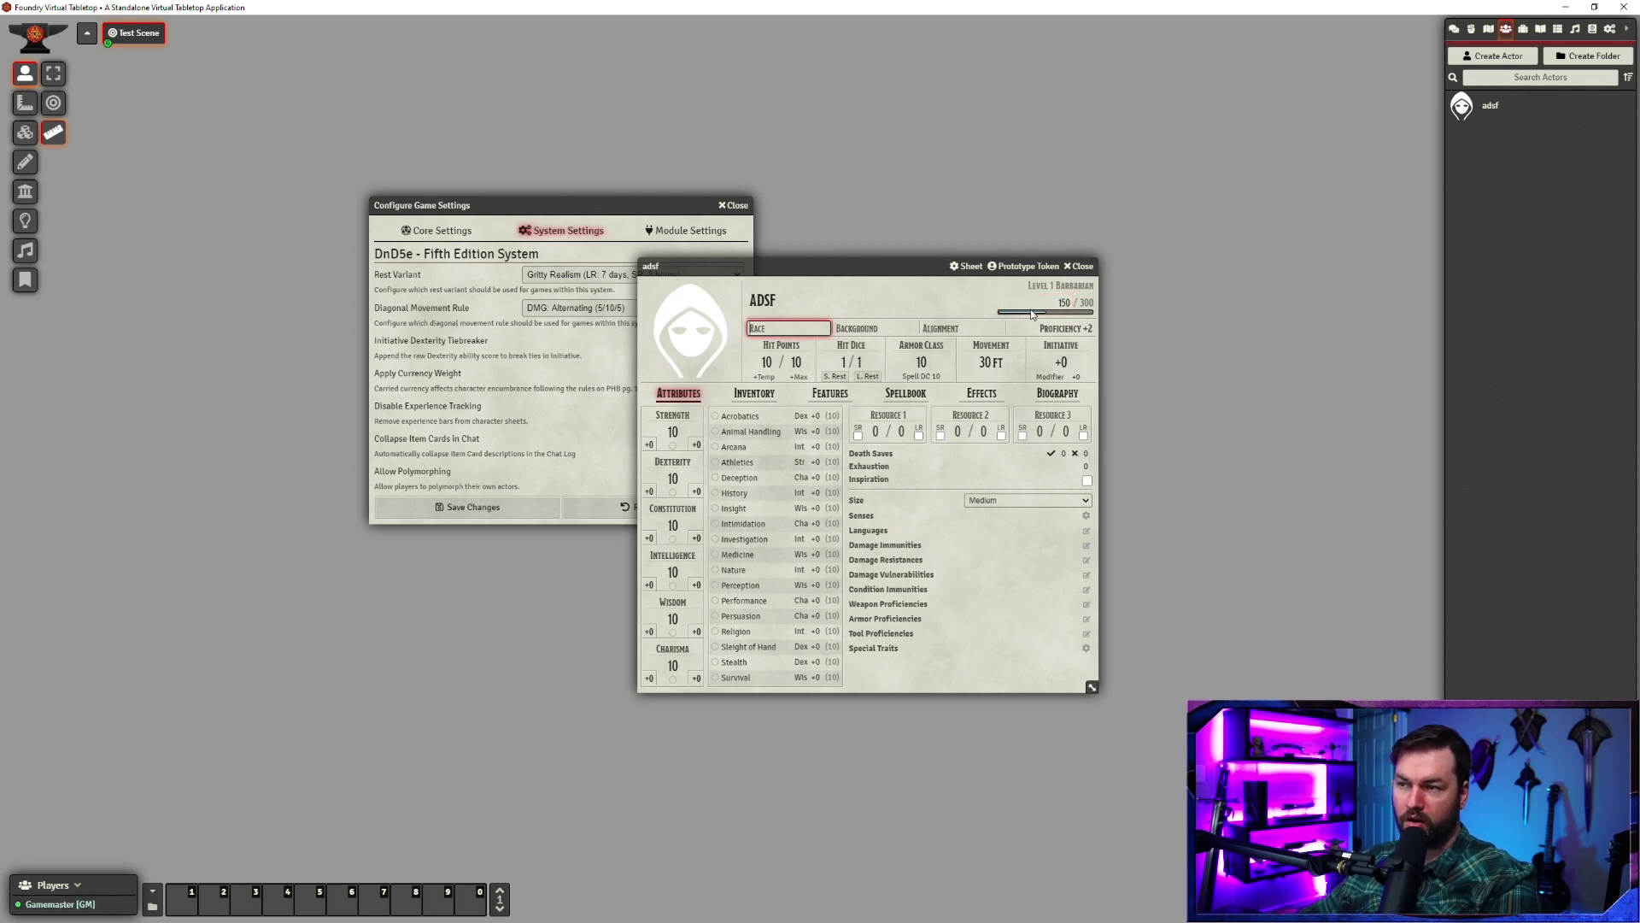
{"action": "left_click", "coordinate": [1081, 265]}
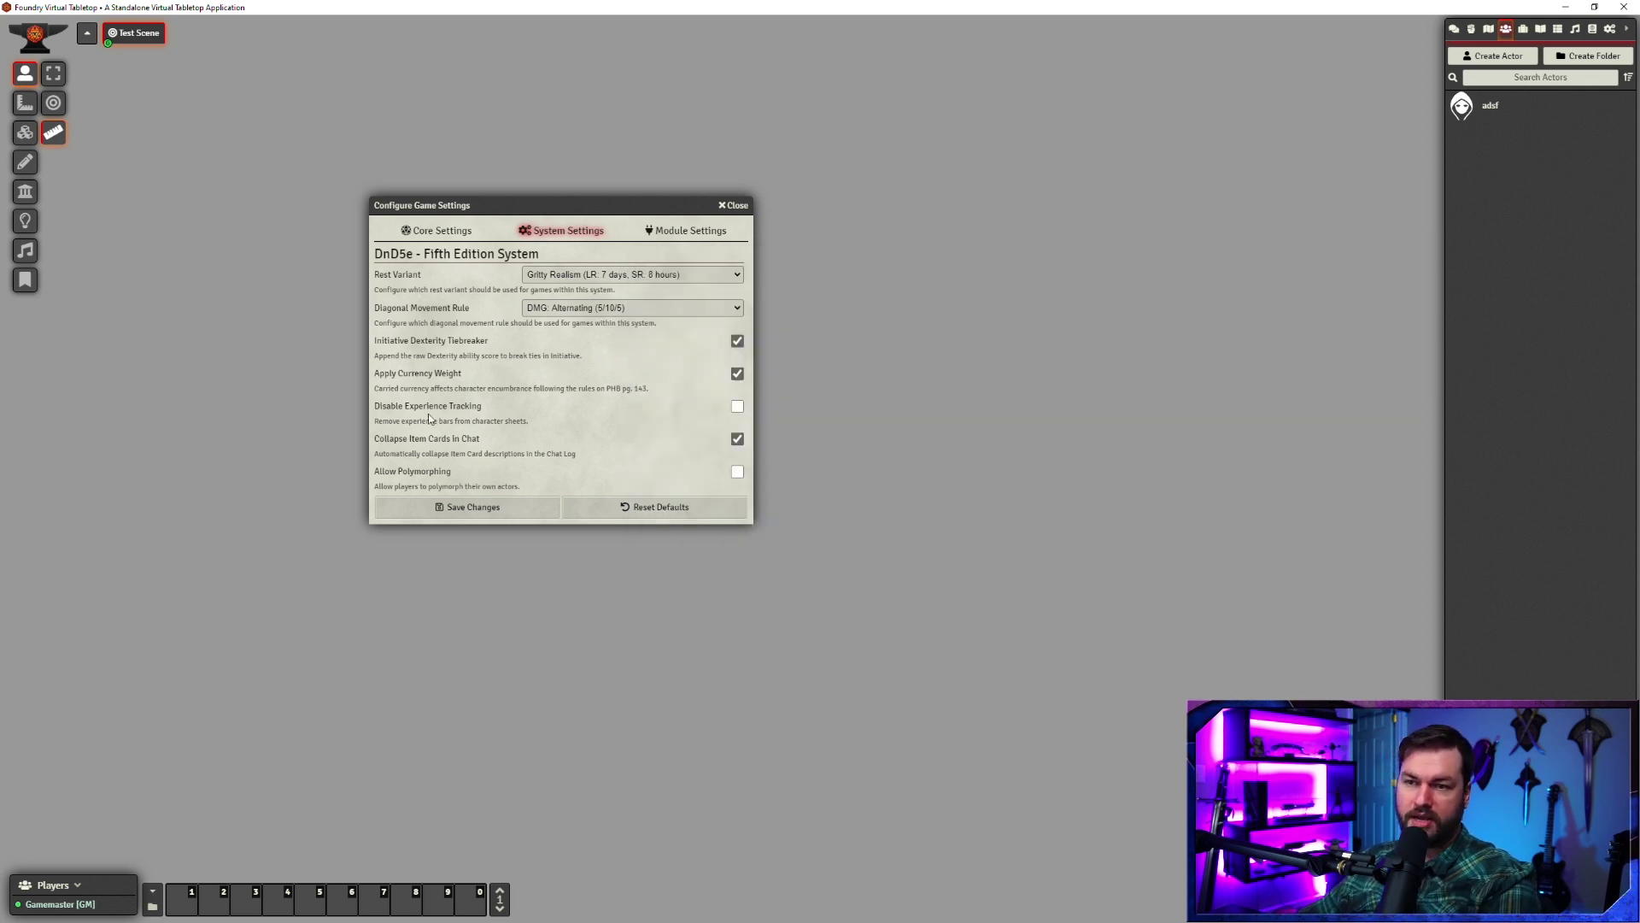
Step: Turn on Disable Experience Tracking in the DnD5e system settings and save the changes
{"action": "left_click", "coordinate": [736, 407]}
{"action": "left_click", "coordinate": [466, 508]}
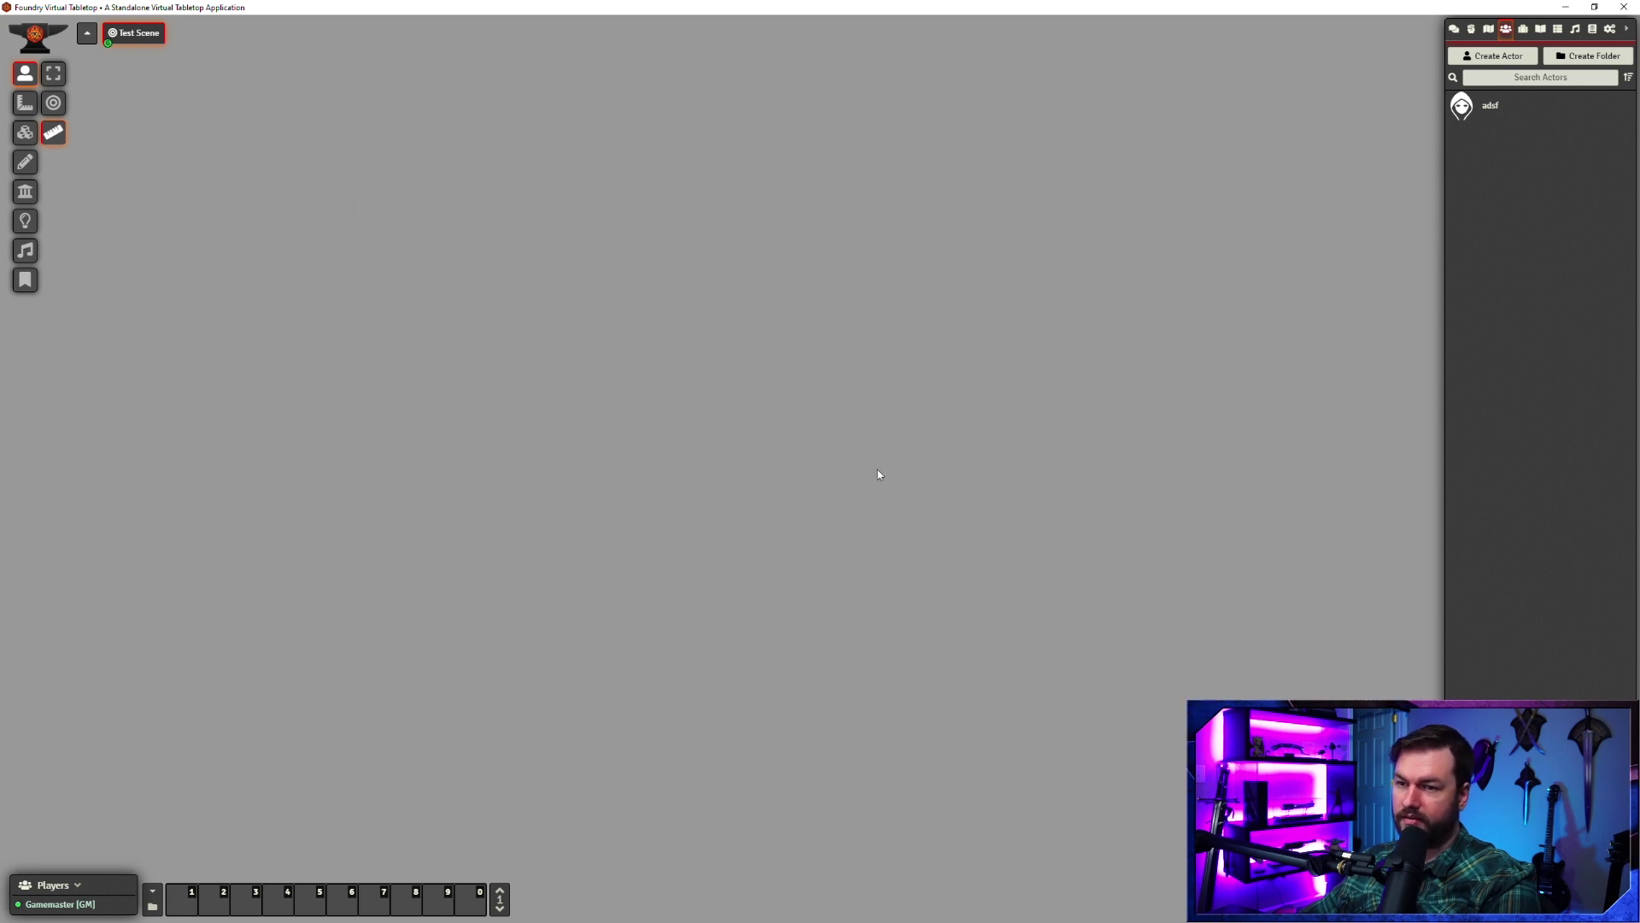
Step: Open the adsf actor's character sheet to check its header for the experience bar, and close the sheet
{"action": "left_click", "coordinate": [1493, 113]}
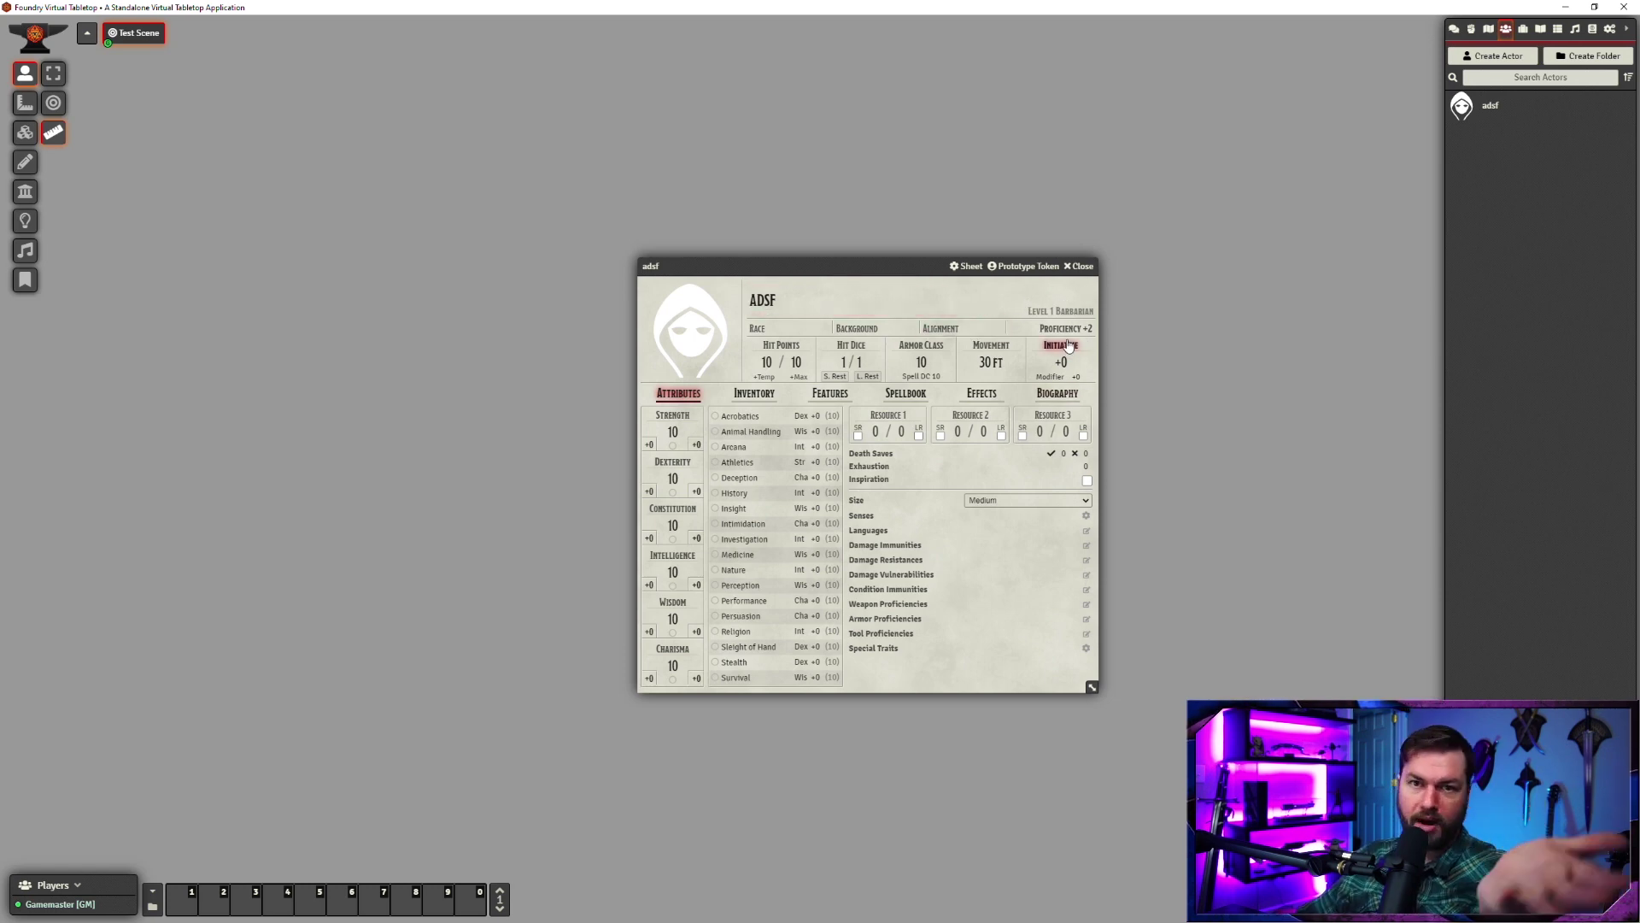
{"action": "left_click", "coordinate": [1081, 266]}
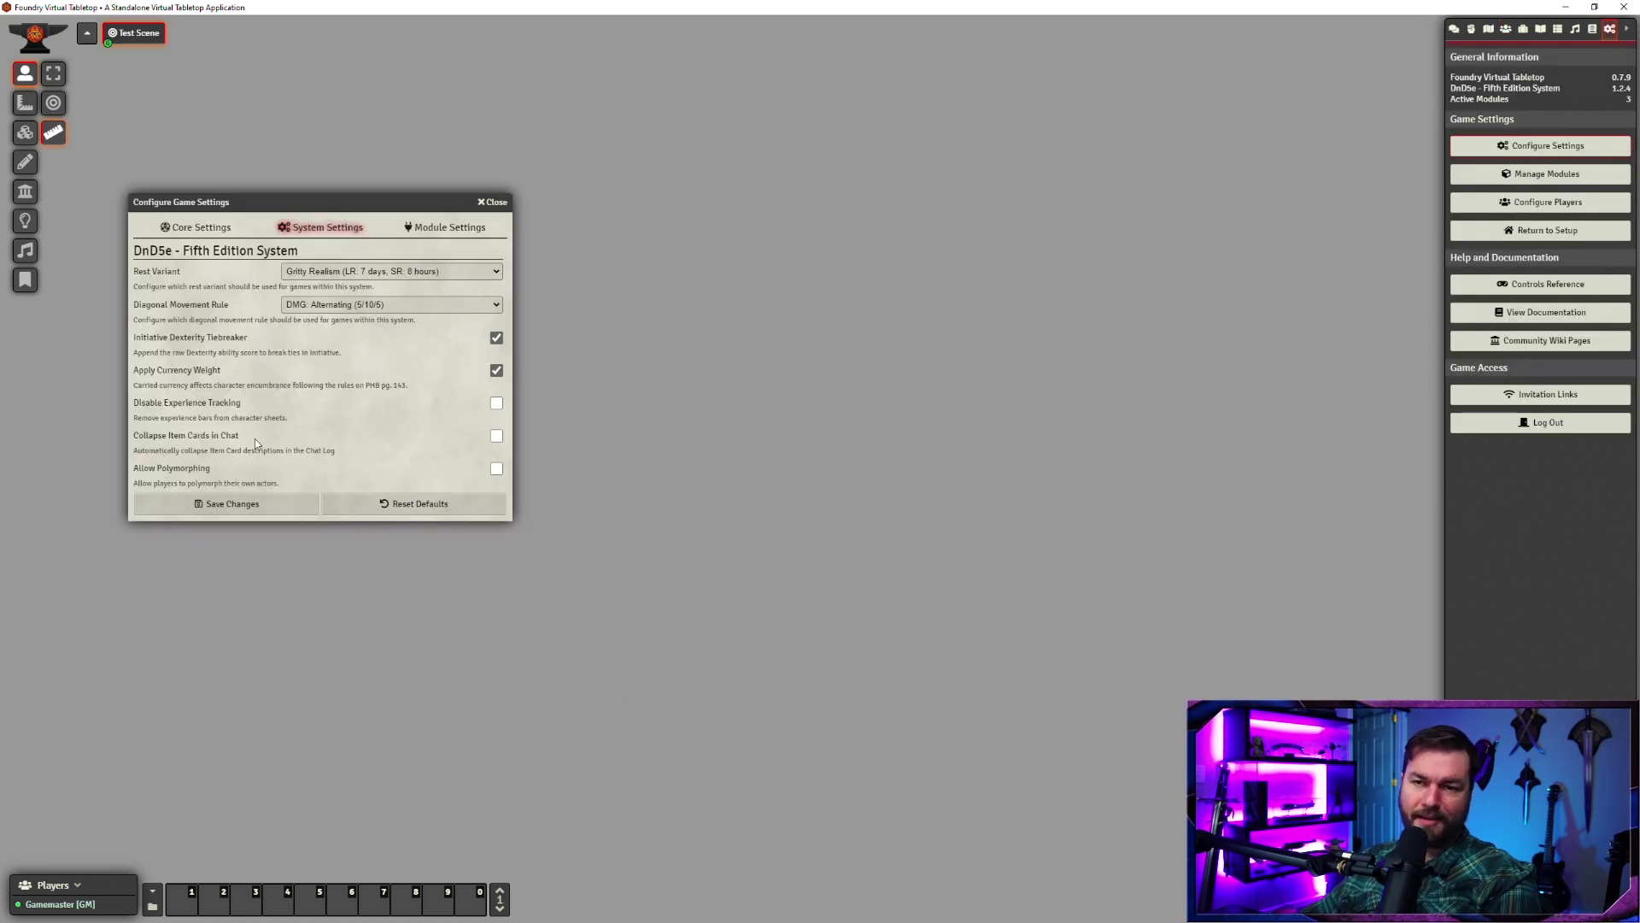
Step: Post the Longsword from the adsf actor's inventory to chat and view its item card in the chat log
{"action": "left_click", "coordinate": [1507, 30]}
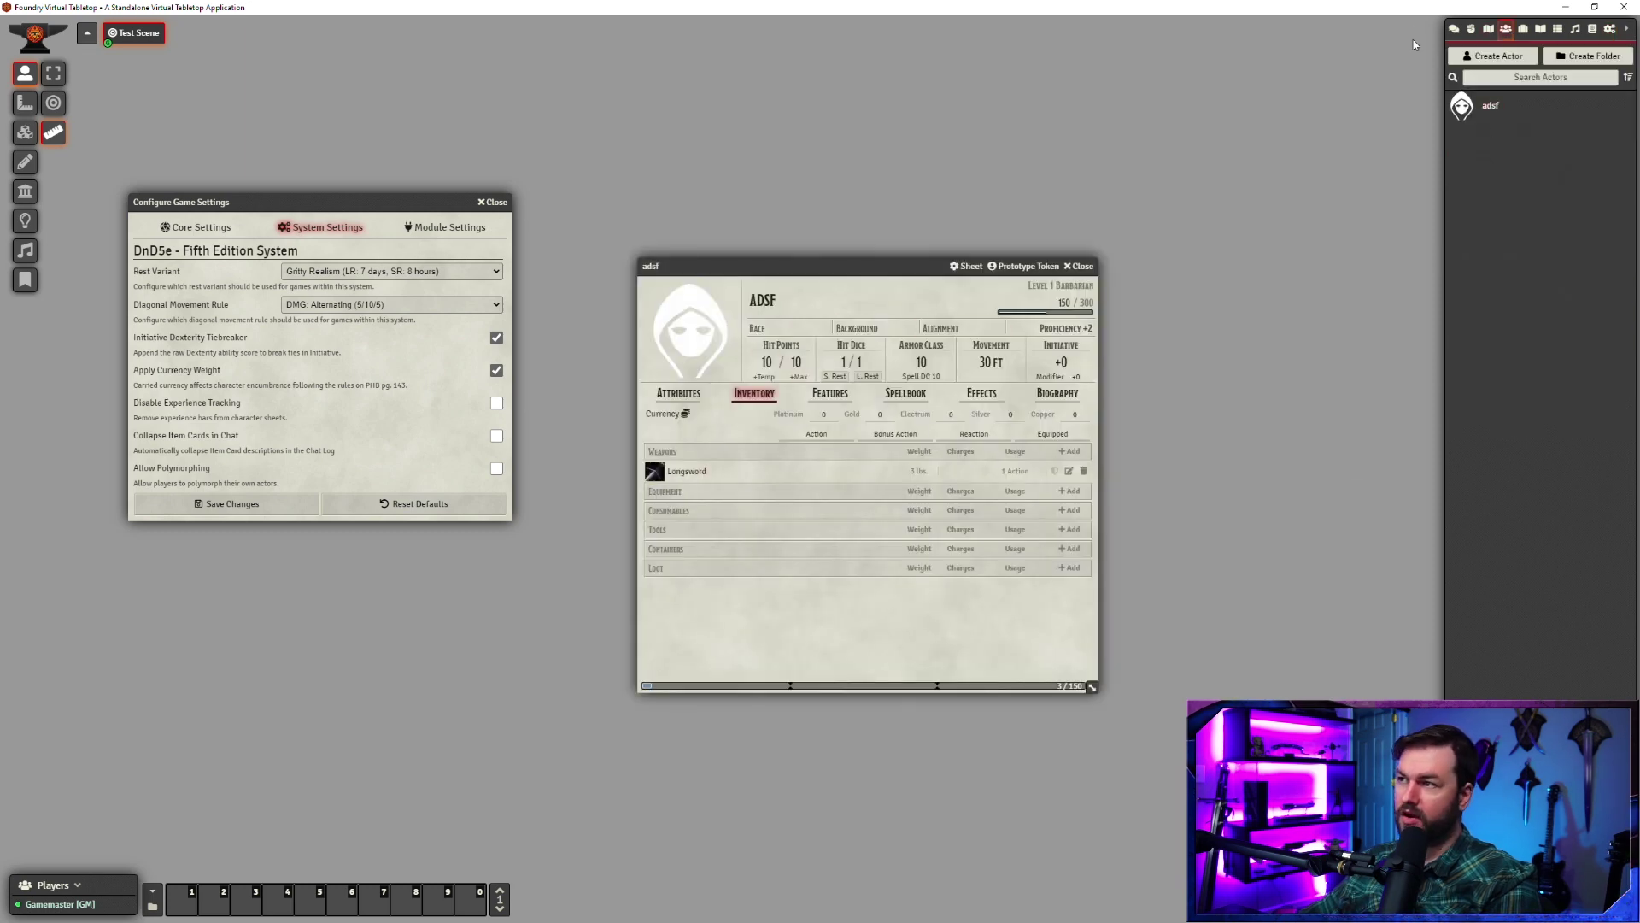
{"action": "left_click", "coordinate": [1454, 31]}
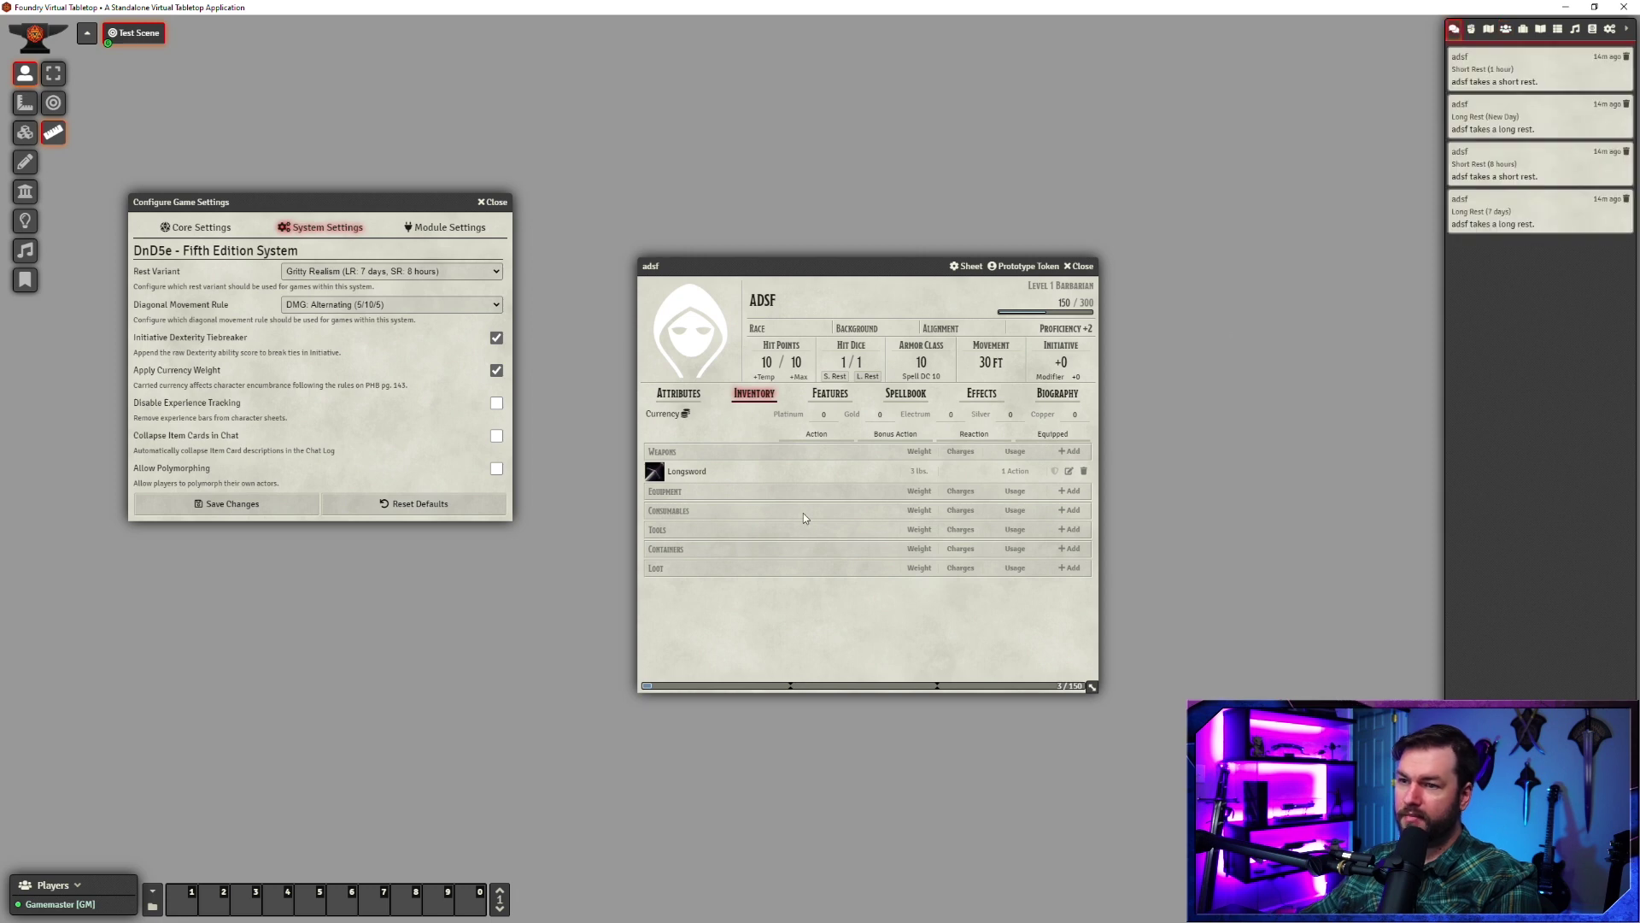
{"action": "left_click", "coordinate": [654, 472]}
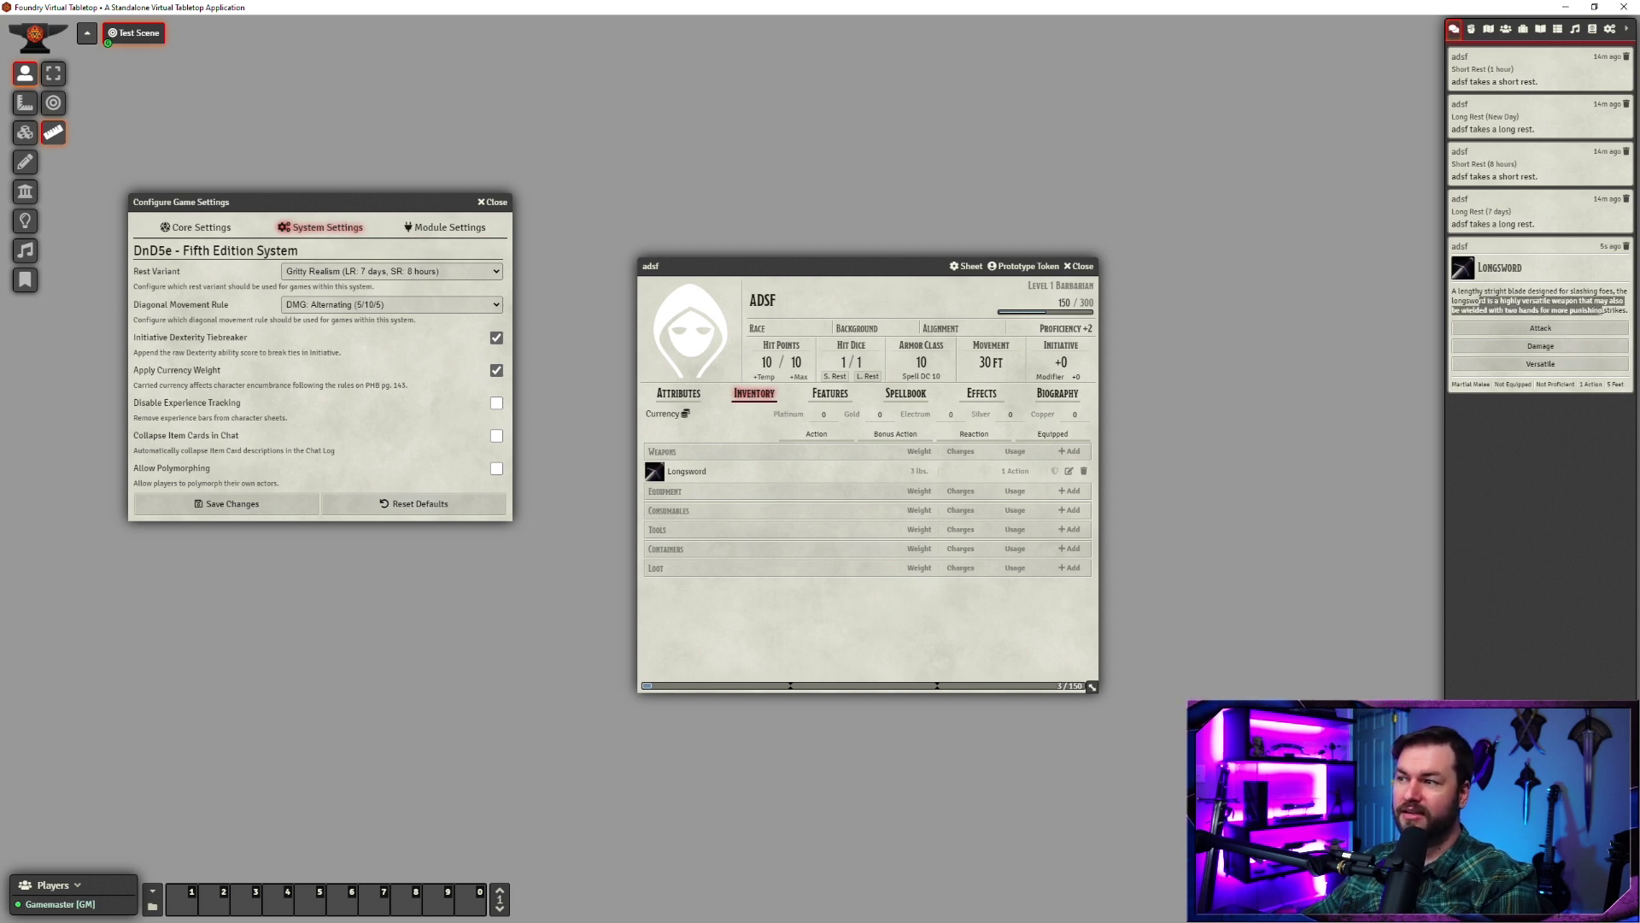
{"action": "left_click", "coordinate": [1513, 295]}
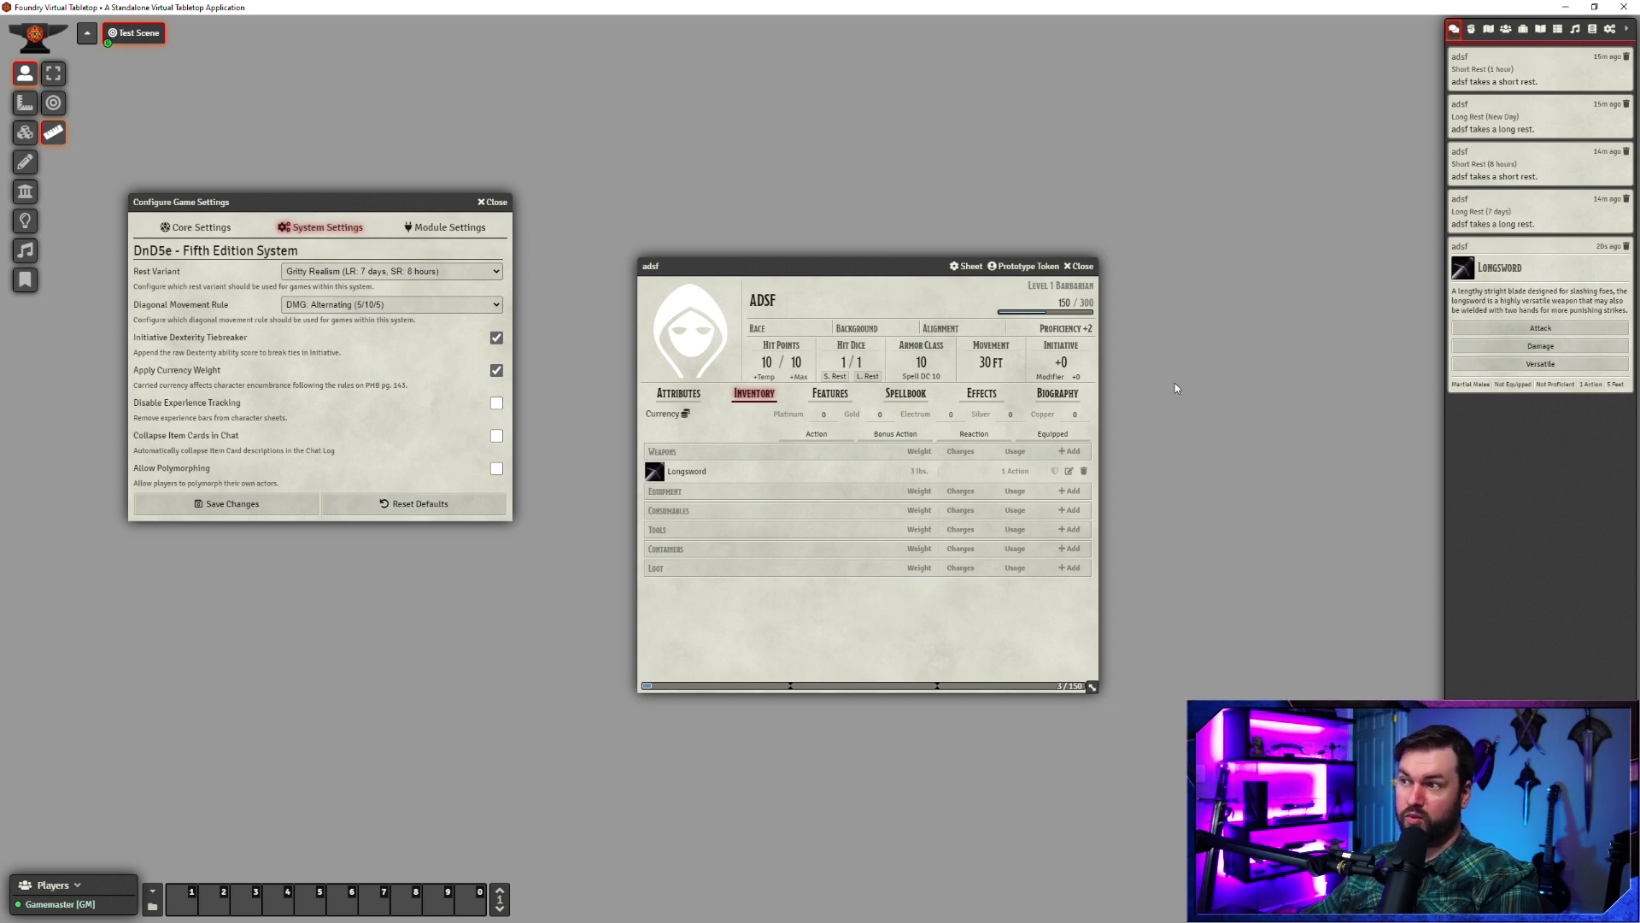
Step: Find Martial Arts in the Class Features (SRD) compendium by searching "marti" and add it to the adsf actor
{"action": "left_click", "coordinate": [1592, 30]}
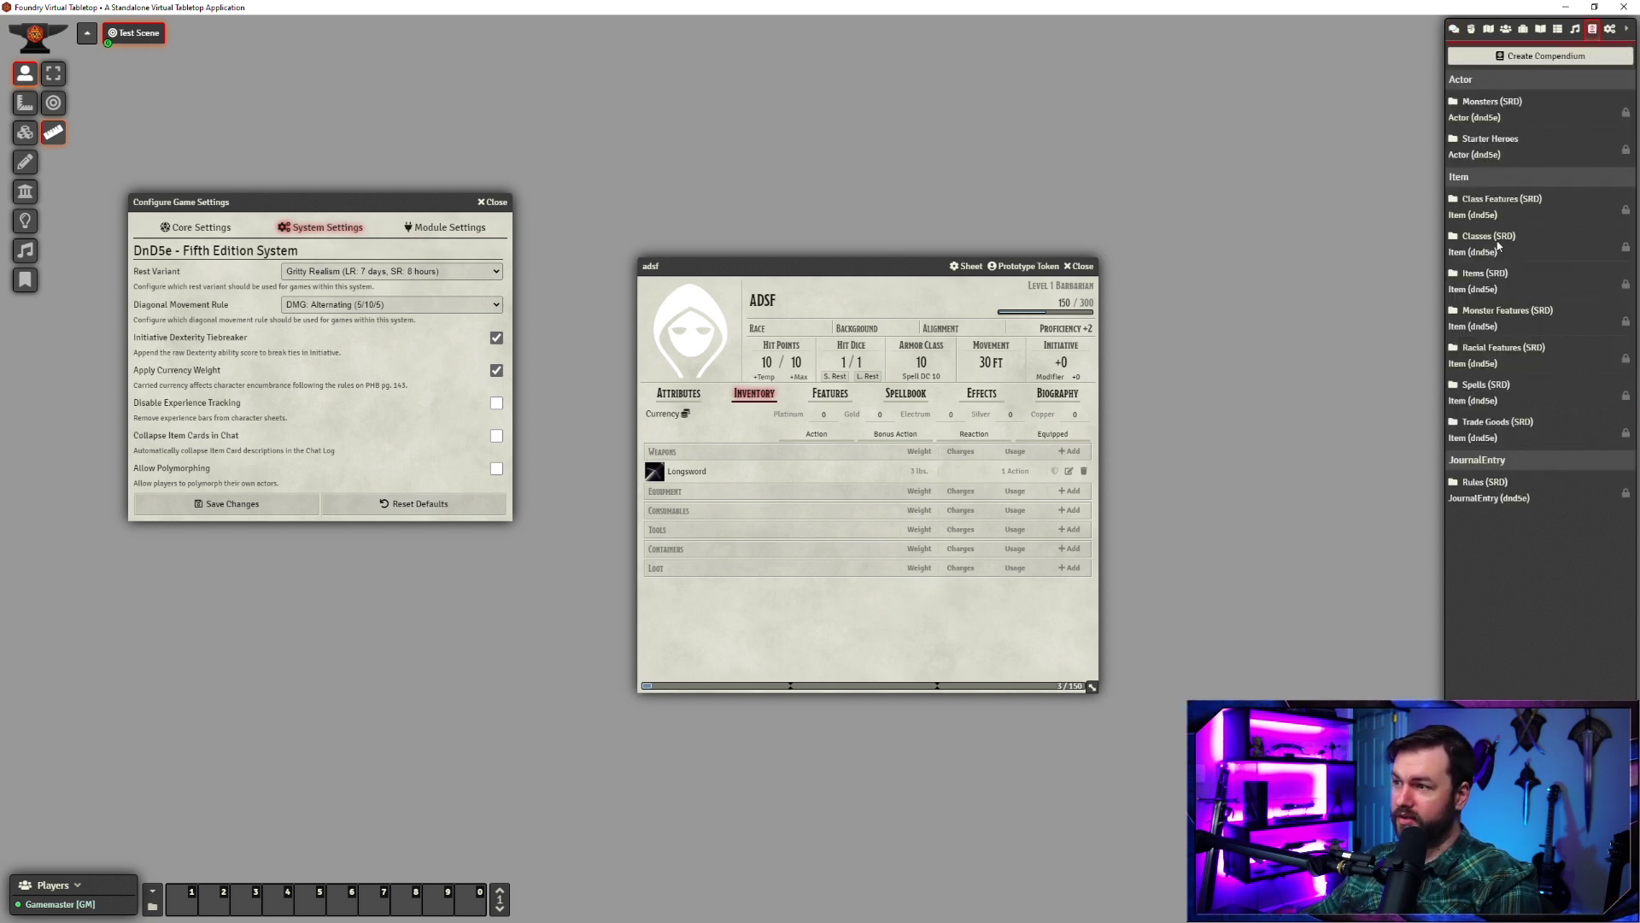
{"action": "left_click", "coordinate": [1492, 206]}
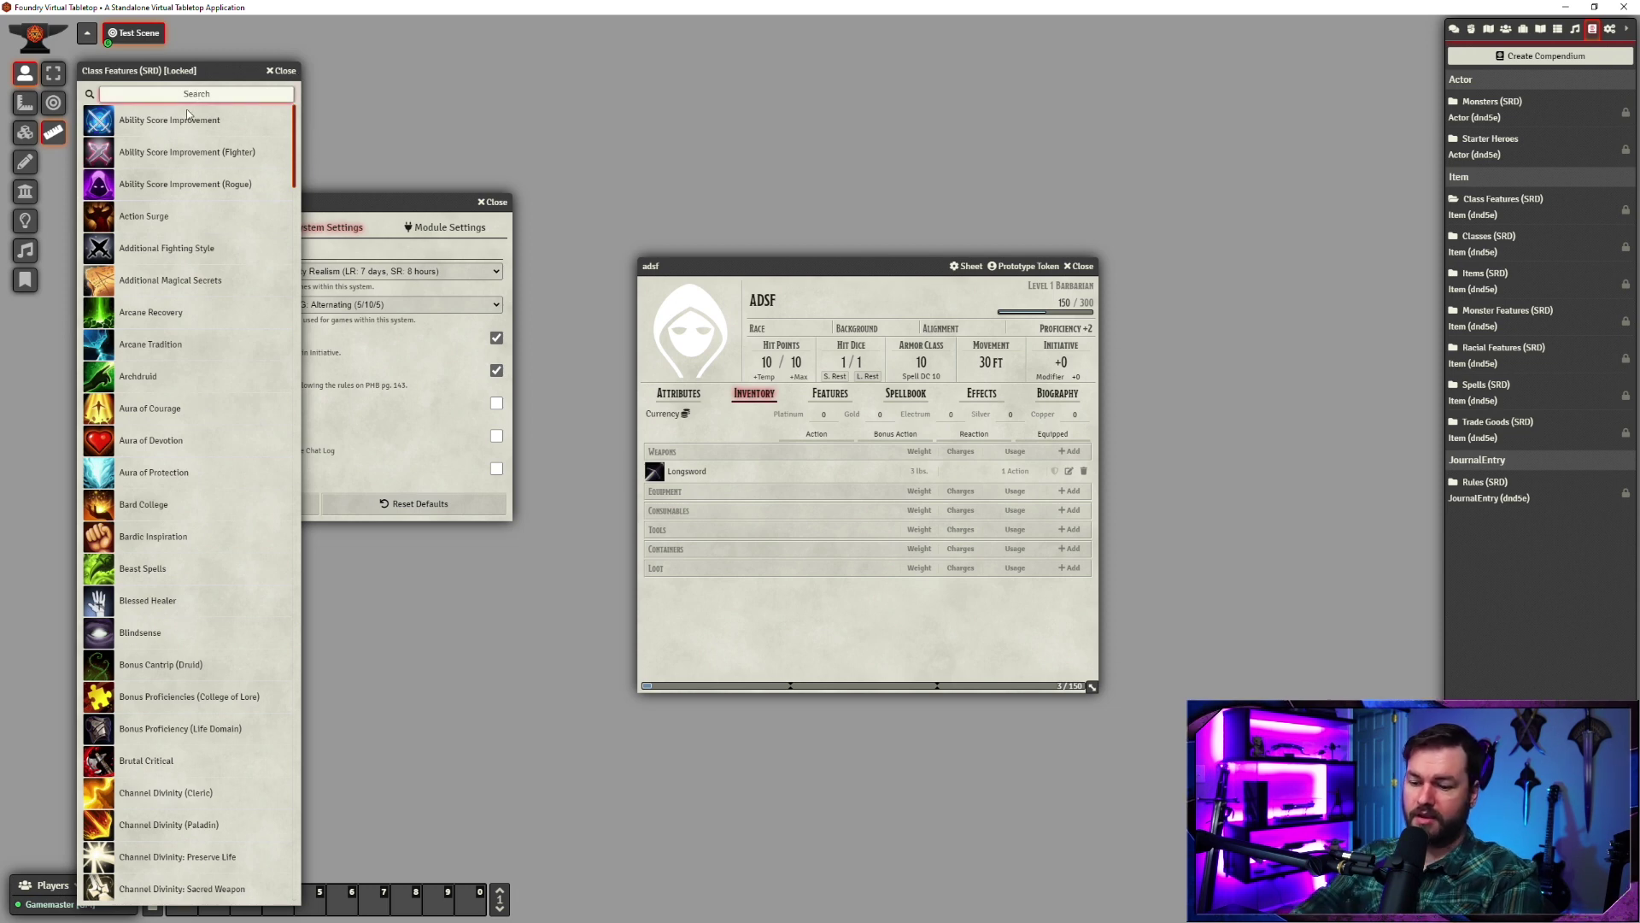
{"action": "type", "text": "marti"}
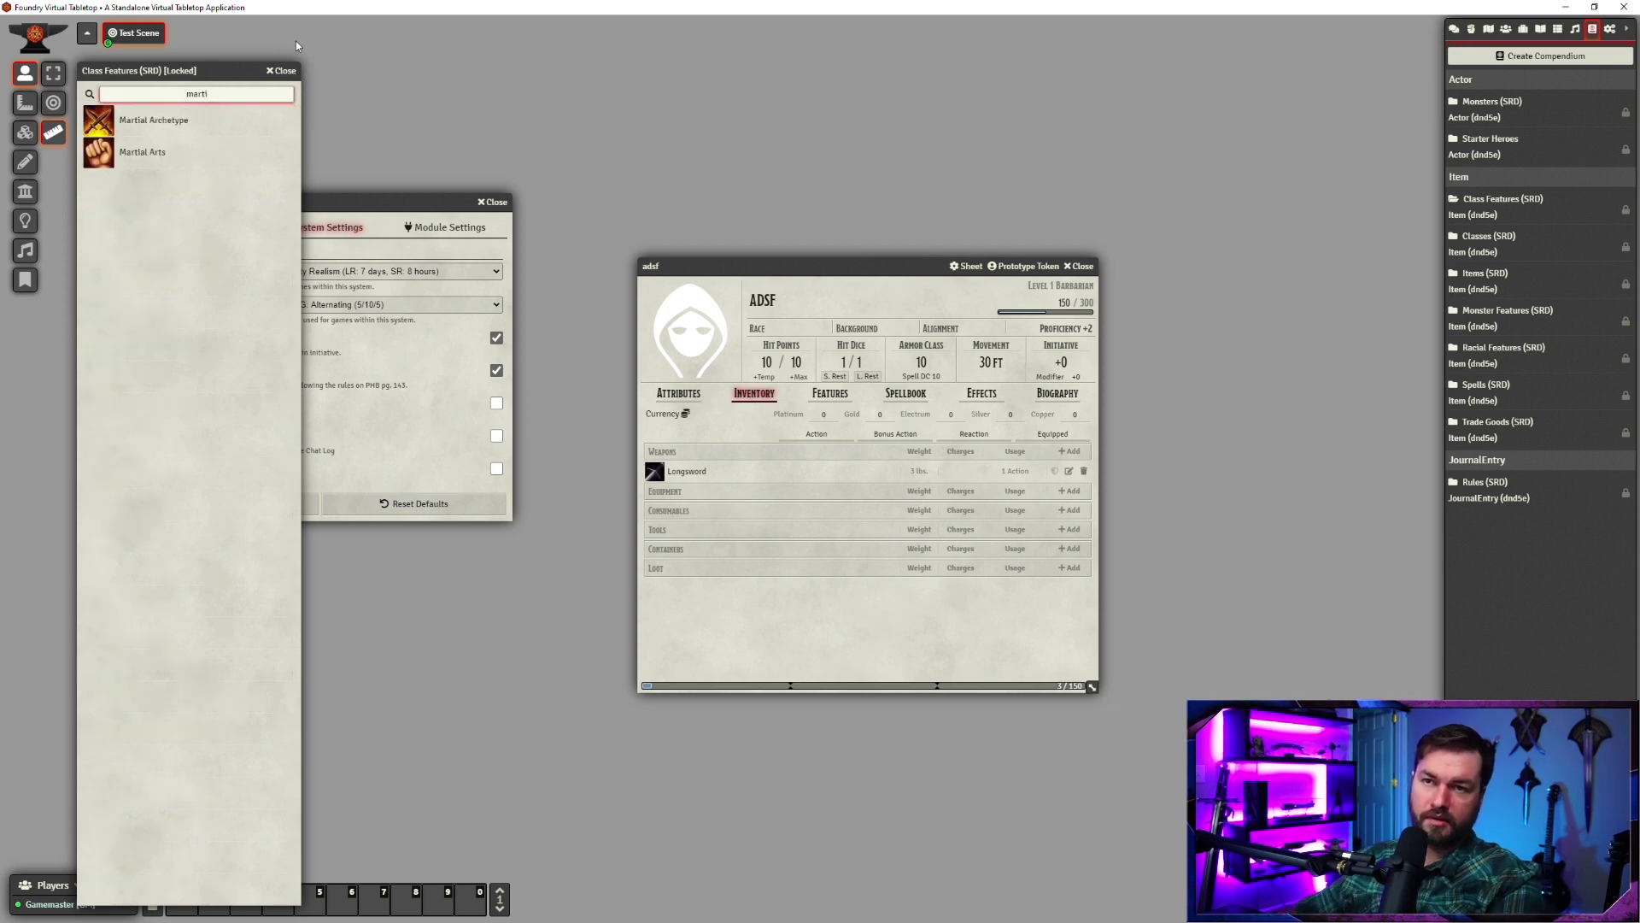
{"action": "left_click_drag", "start_coordinate": [141, 159], "coordinate": [818, 628]}
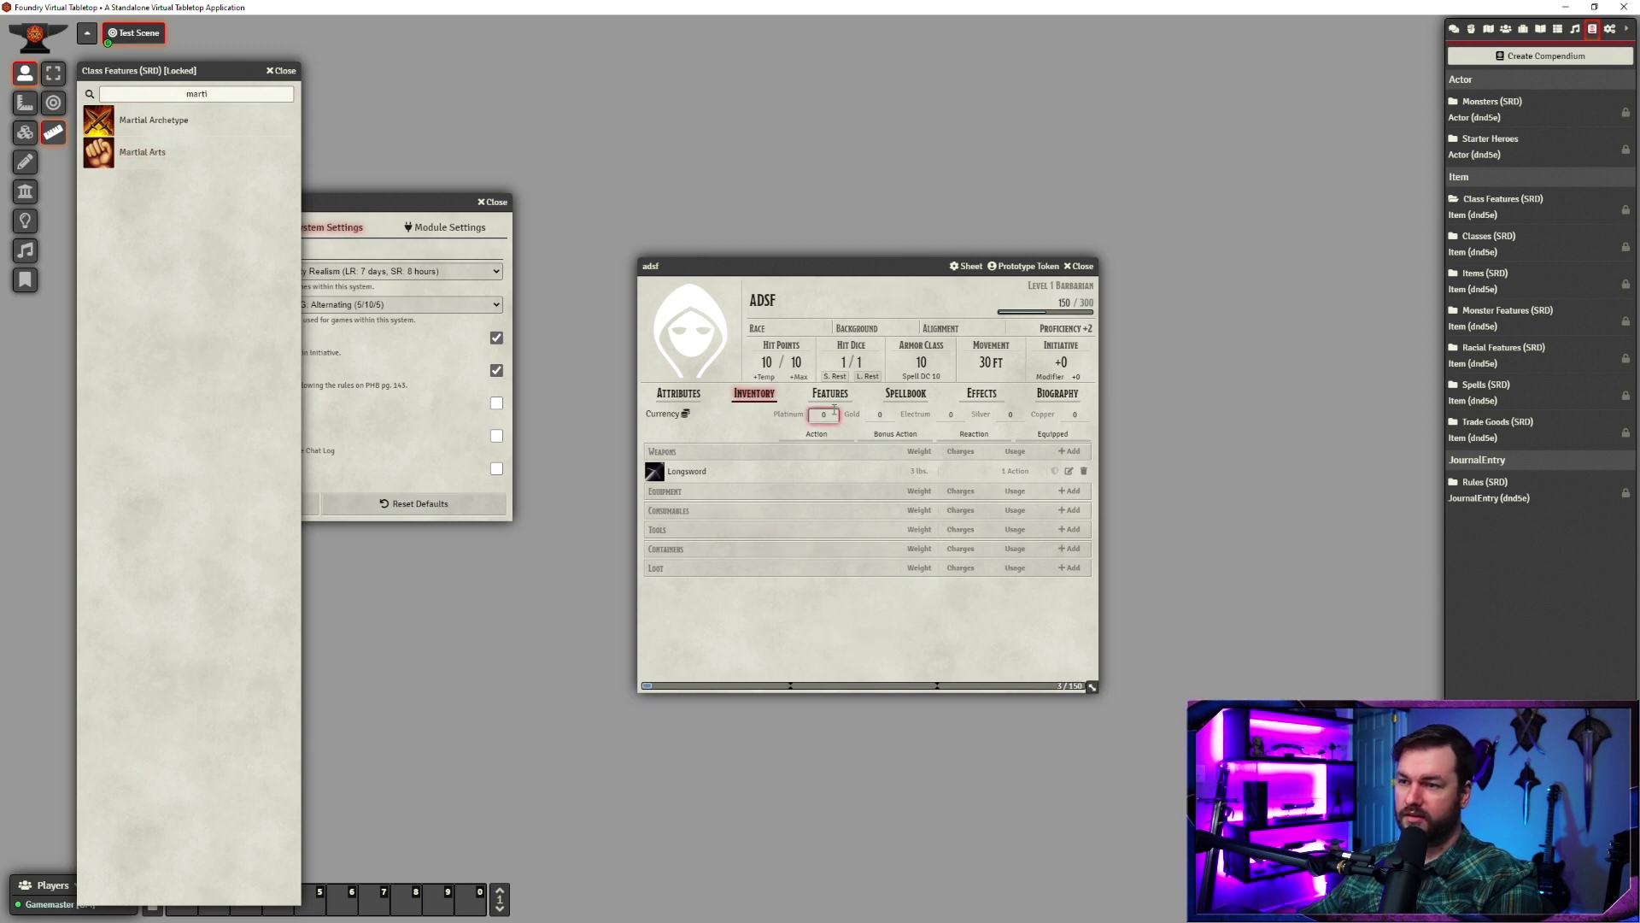
Step: Post the adsf actor's Martial Arts feature and Barbarian class to chat and view their item cards
{"action": "left_click", "coordinate": [831, 395]}
{"action": "left_click", "coordinate": [653, 508]}
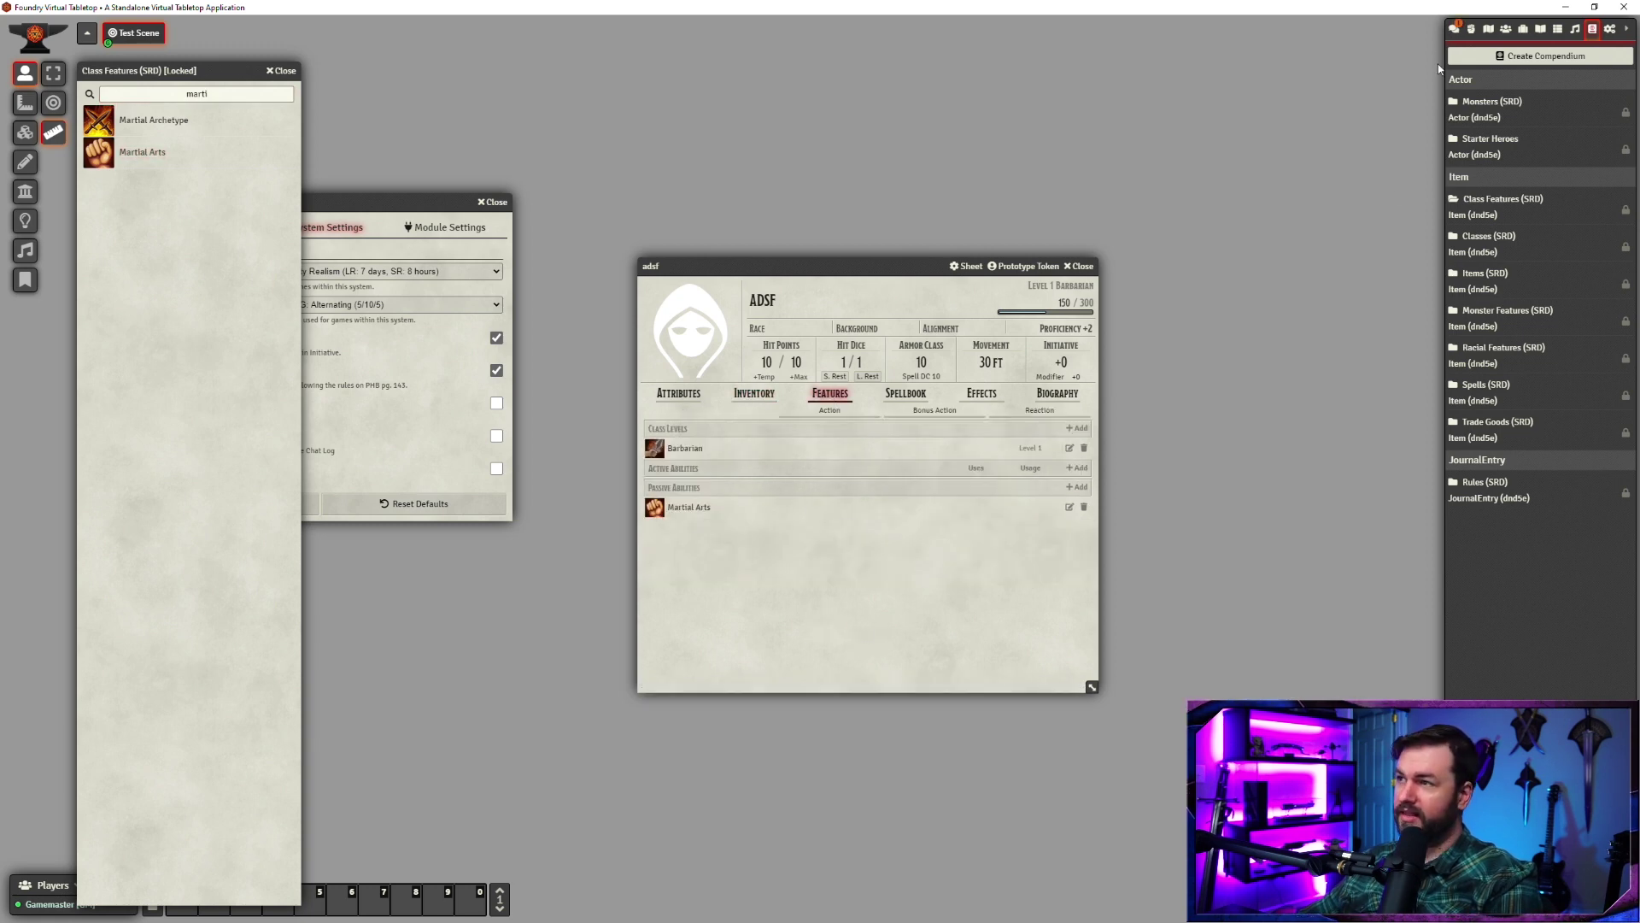
{"action": "left_click", "coordinate": [1454, 30]}
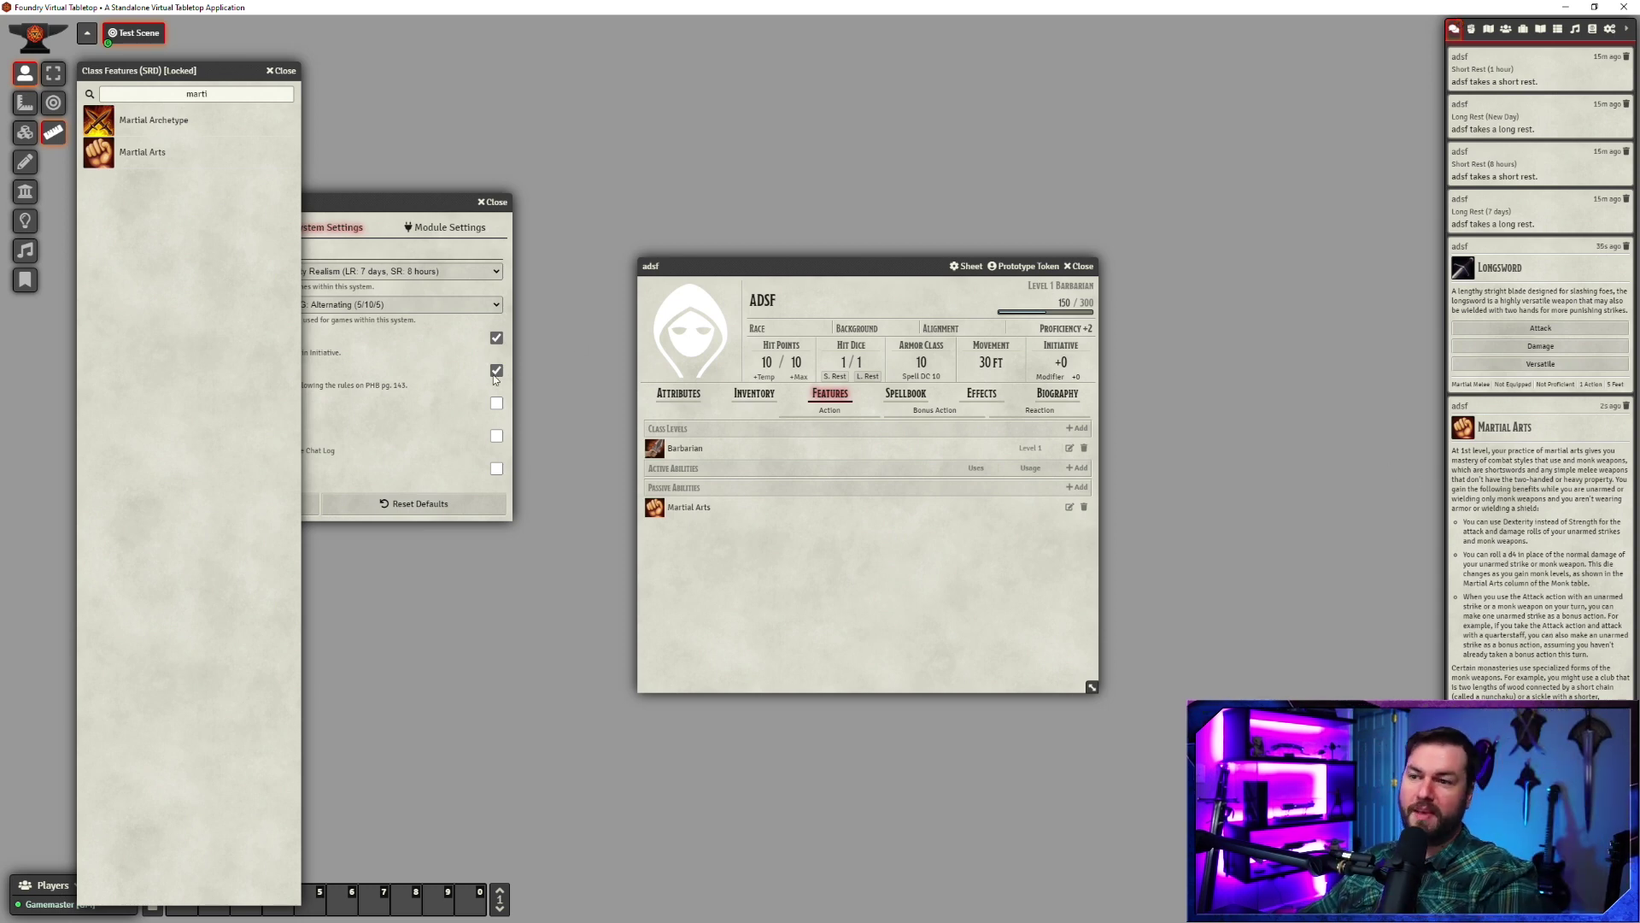
{"action": "left_click", "coordinate": [655, 507]}
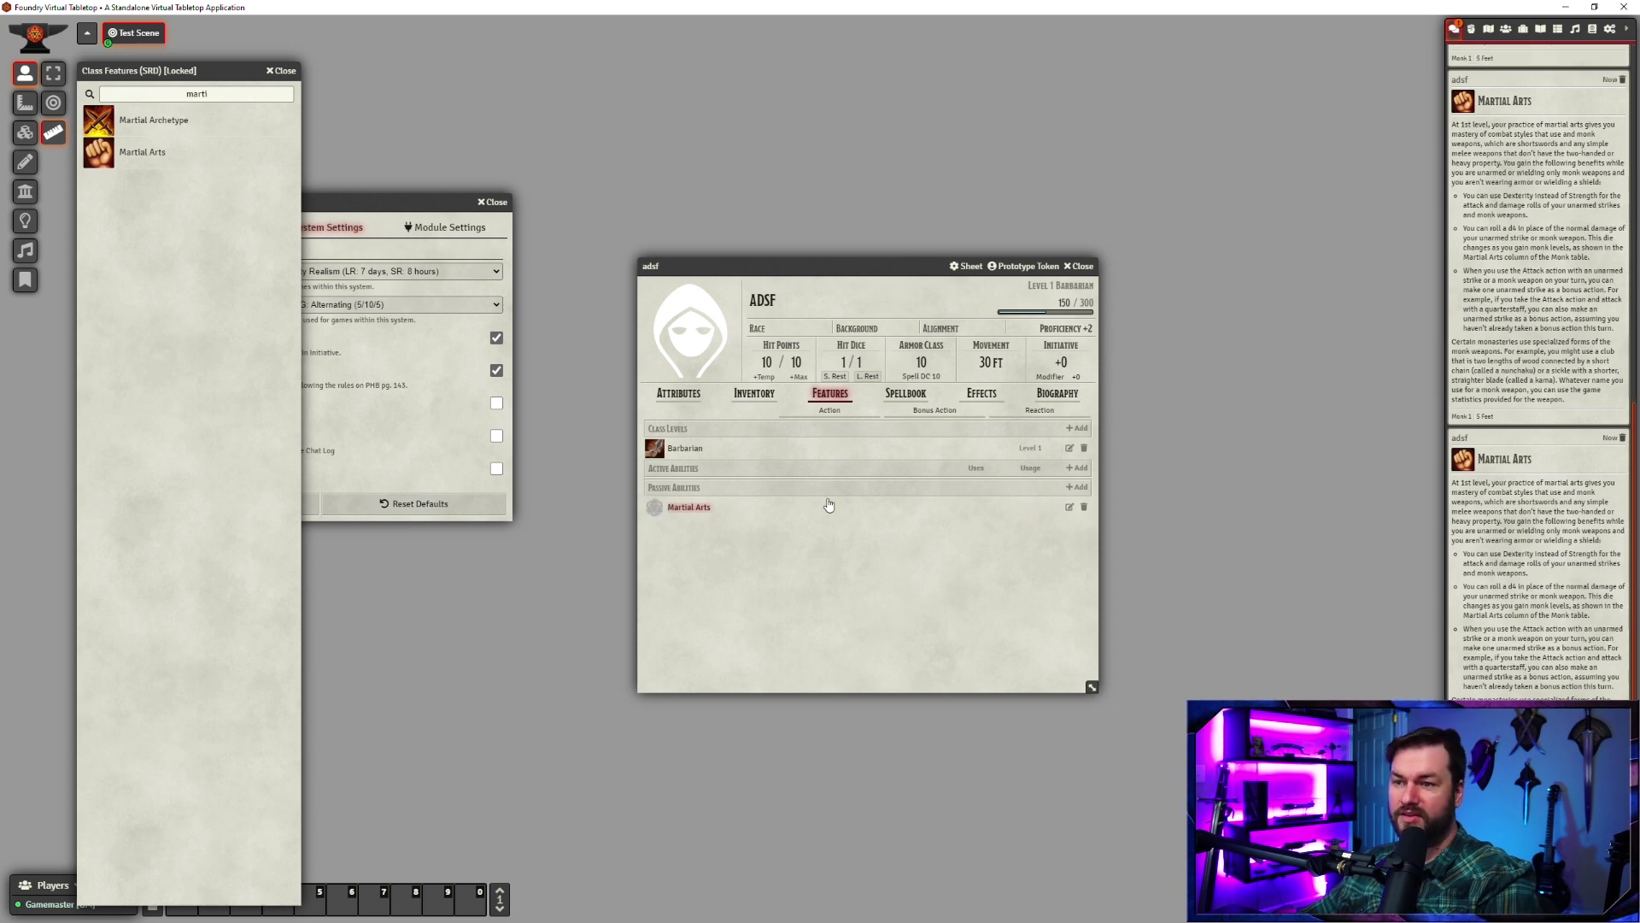
{"action": "left_click", "coordinate": [655, 449]}
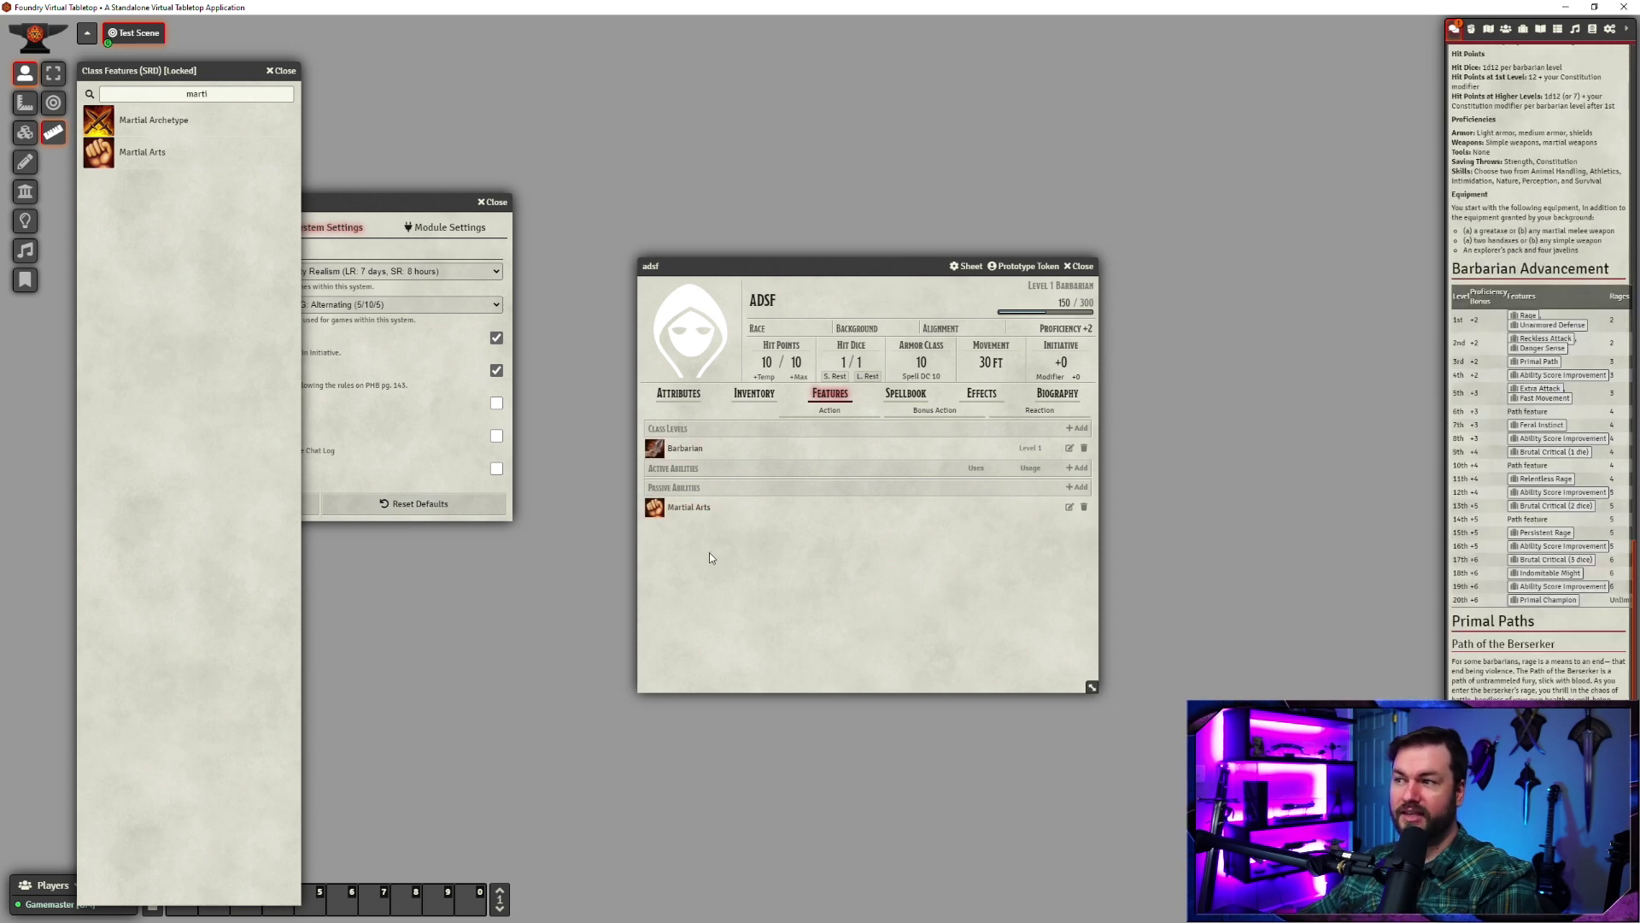
{"action": "left_click", "coordinate": [655, 509]}
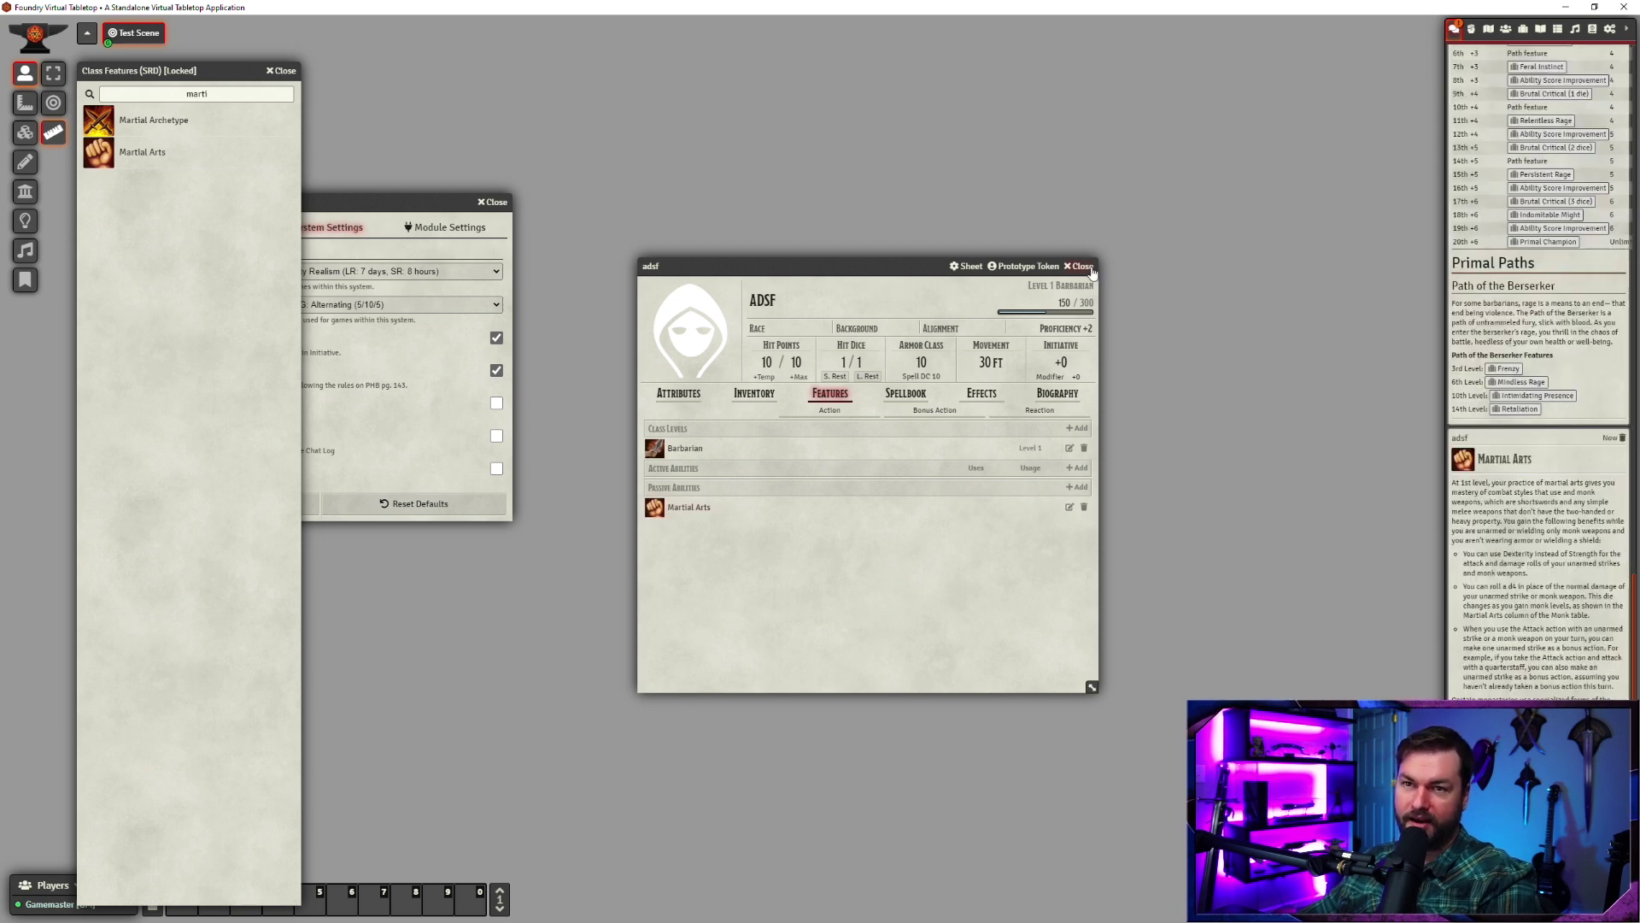
Step: Close the character sheet and compendium, enable Collapse Item Cards in Chat in the DnD5e system settings, and save
{"action": "left_click", "coordinate": [1081, 267]}
{"action": "left_click", "coordinate": [283, 71]}
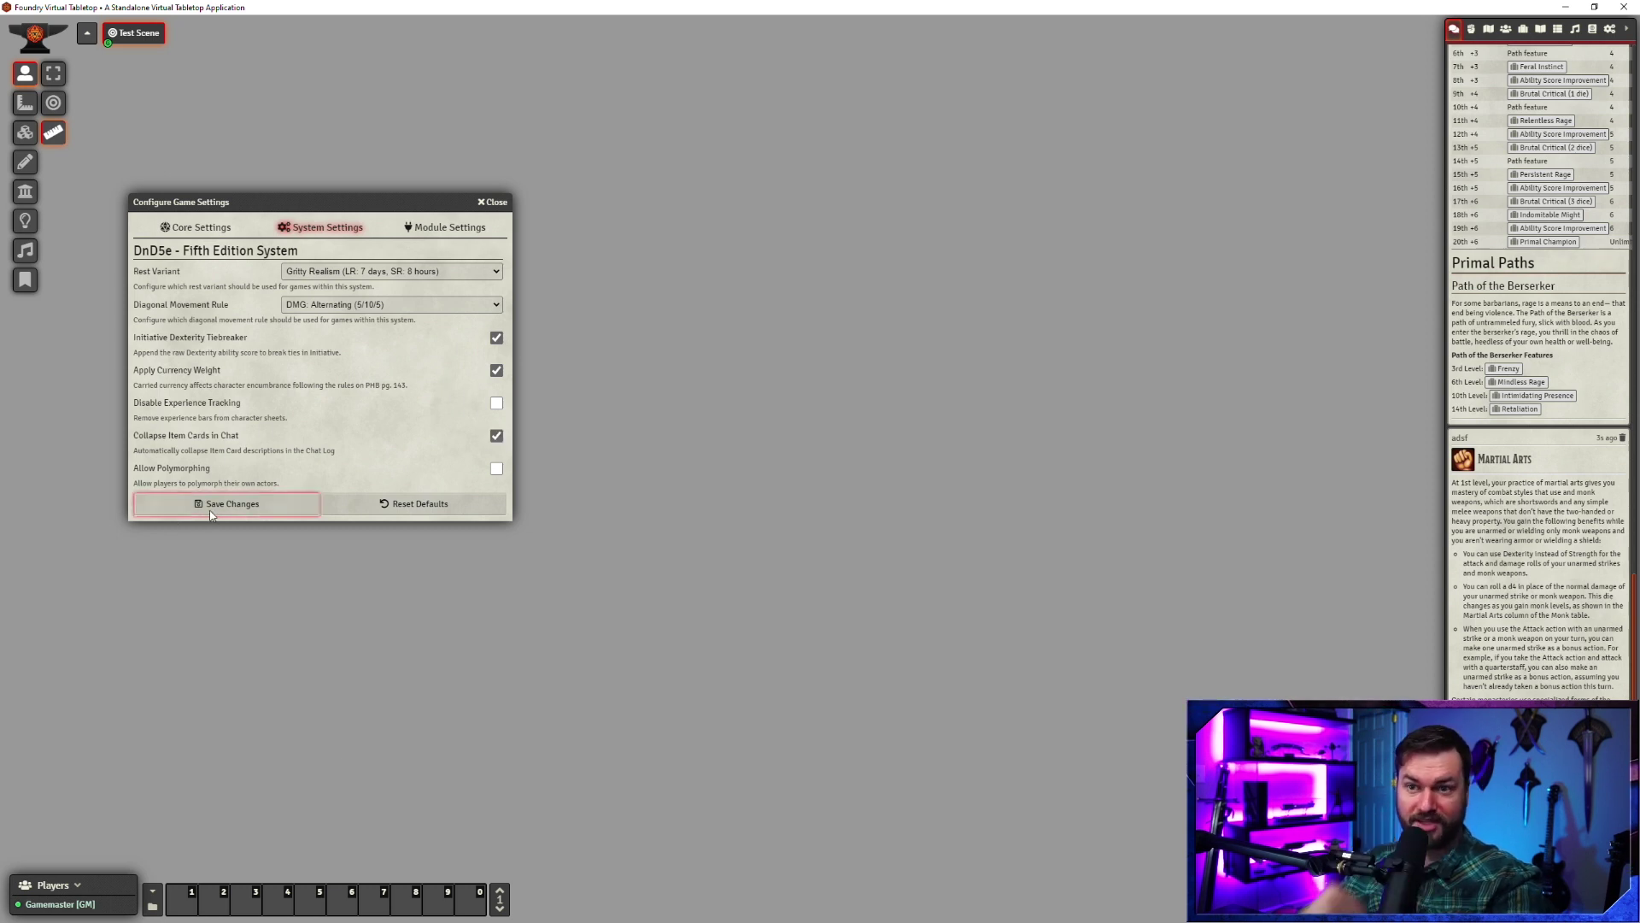
{"action": "left_click", "coordinate": [211, 511]}
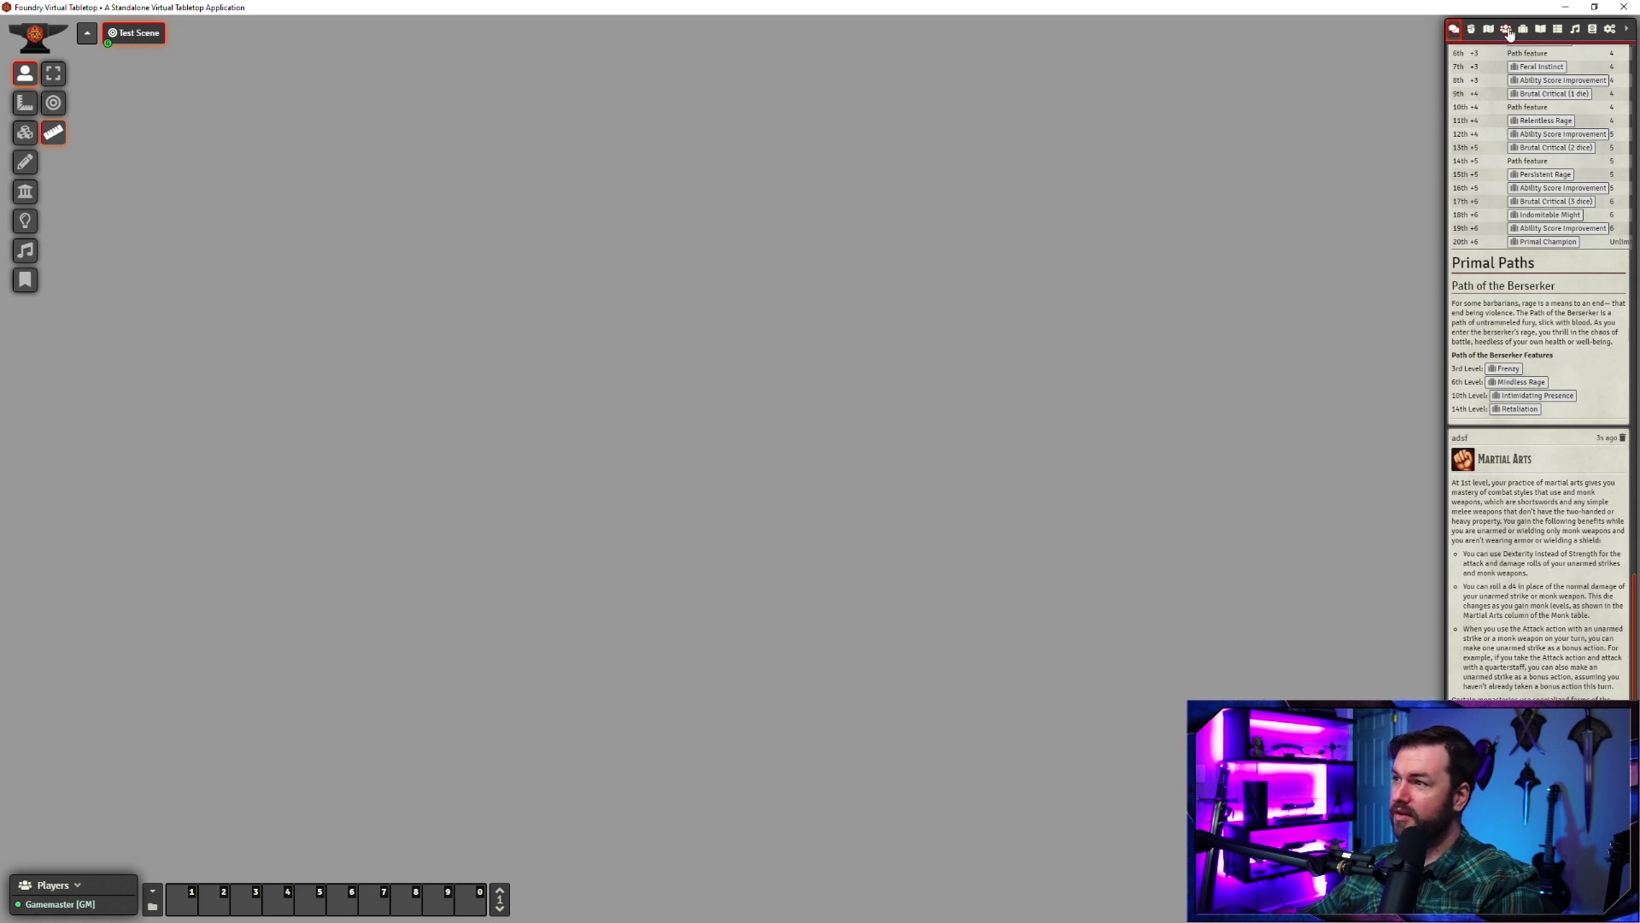
Step: Post the adsf actor's Barbarian class and Martial Arts feature to chat again and expand both item cards
{"action": "left_click", "coordinate": [1507, 30]}
{"action": "left_click", "coordinate": [1495, 109]}
{"action": "left_click", "coordinate": [1455, 30]}
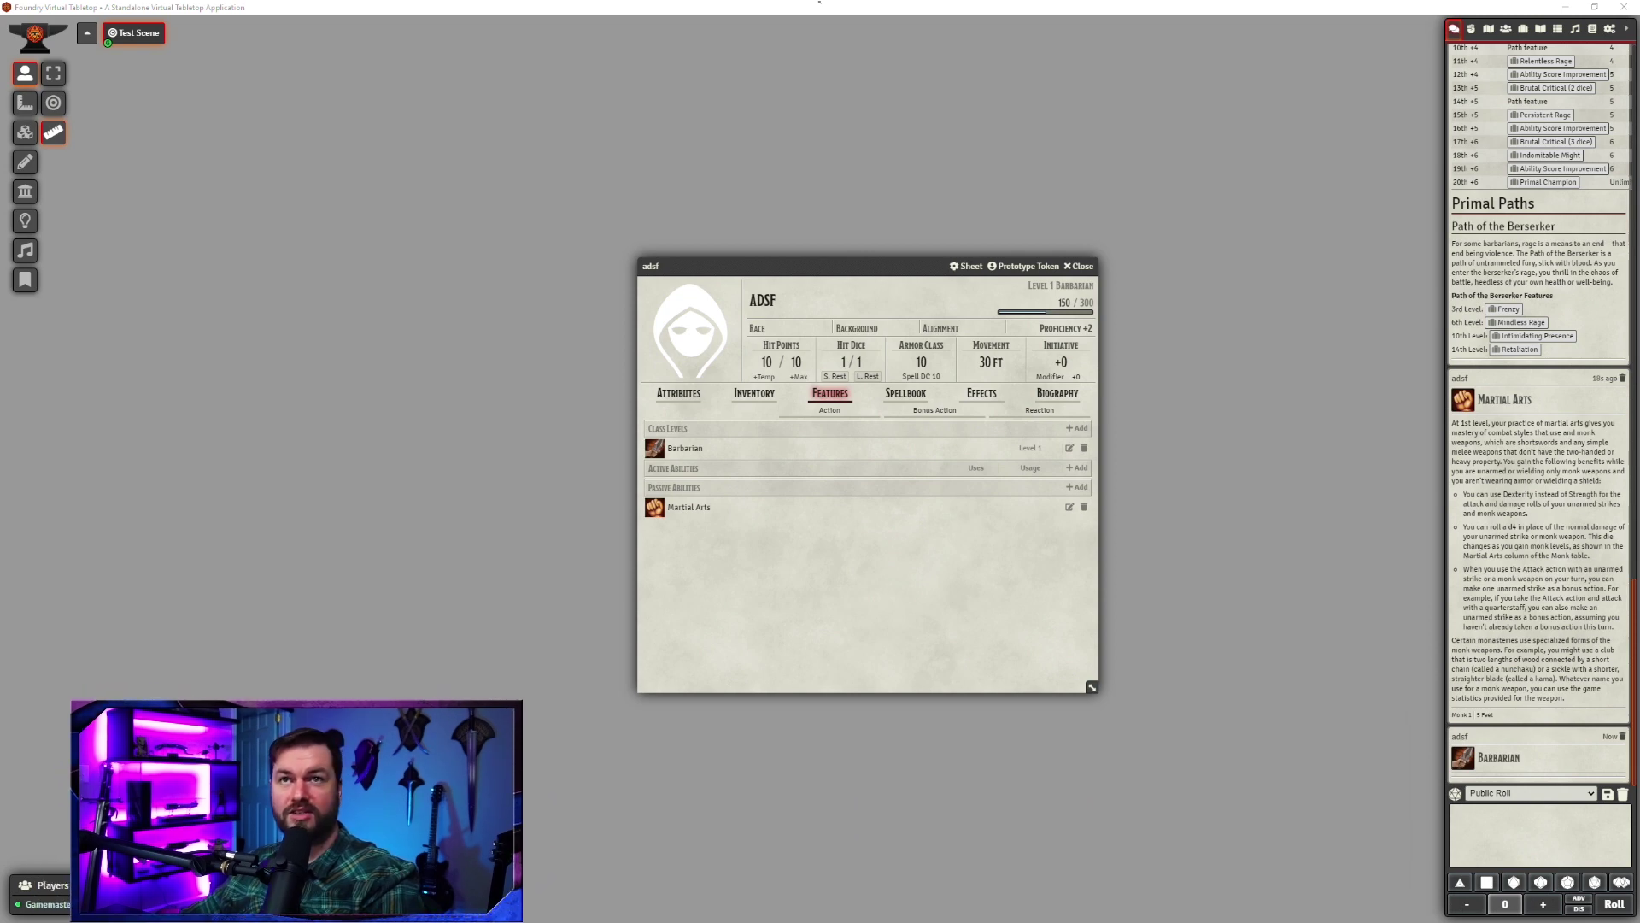
{"action": "left_click", "coordinate": [655, 507]}
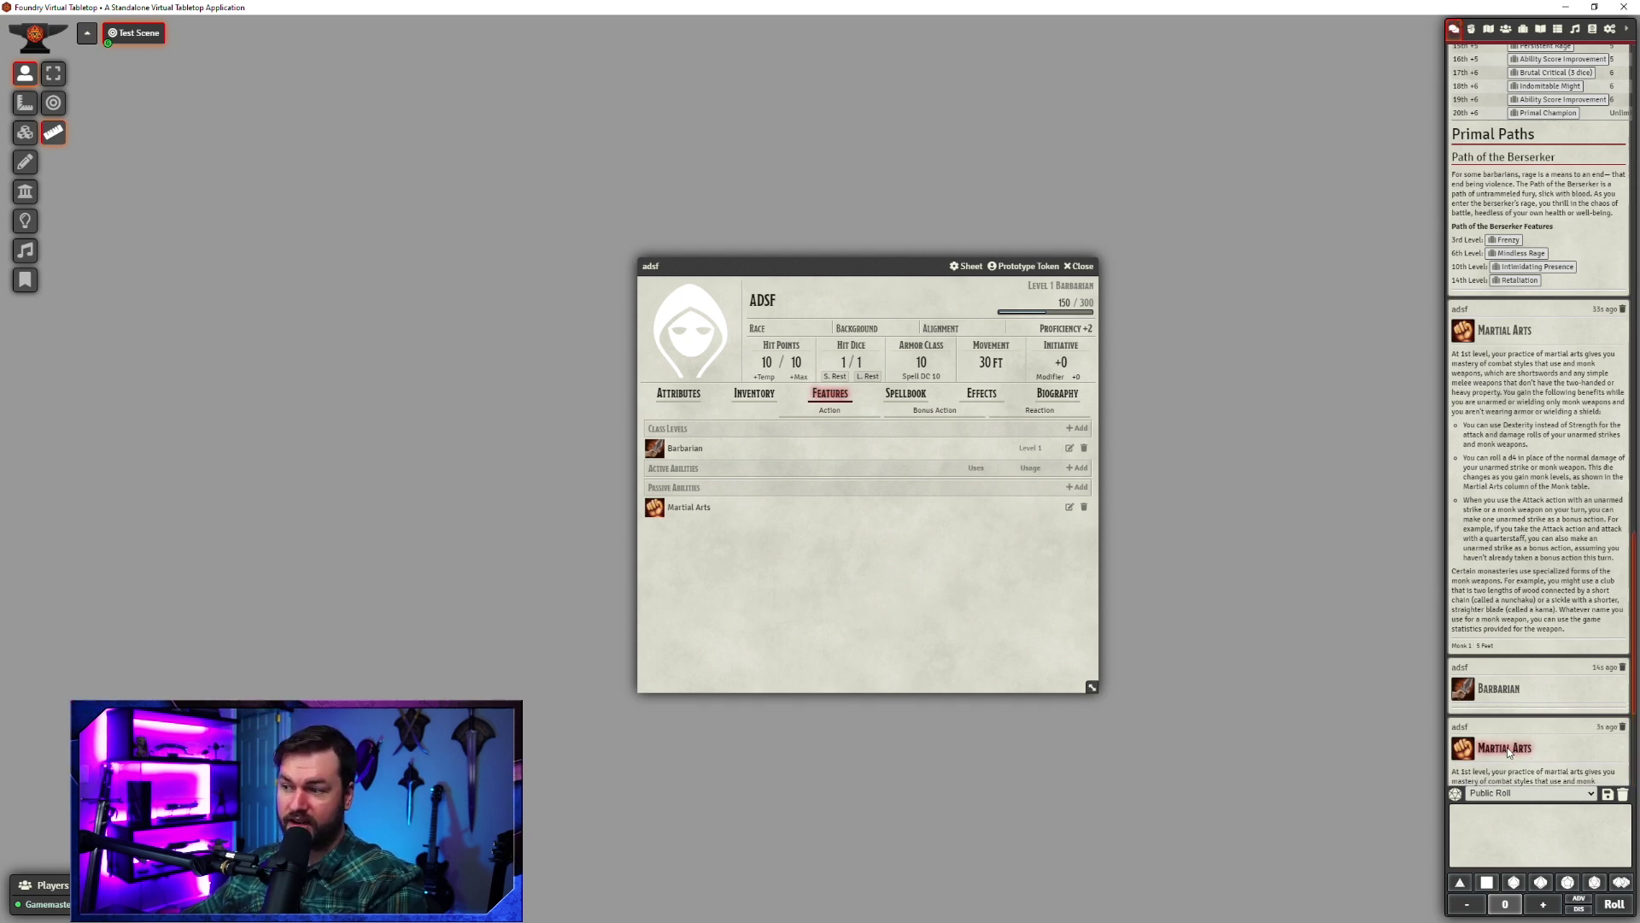
{"action": "left_click", "coordinate": [1506, 748]}
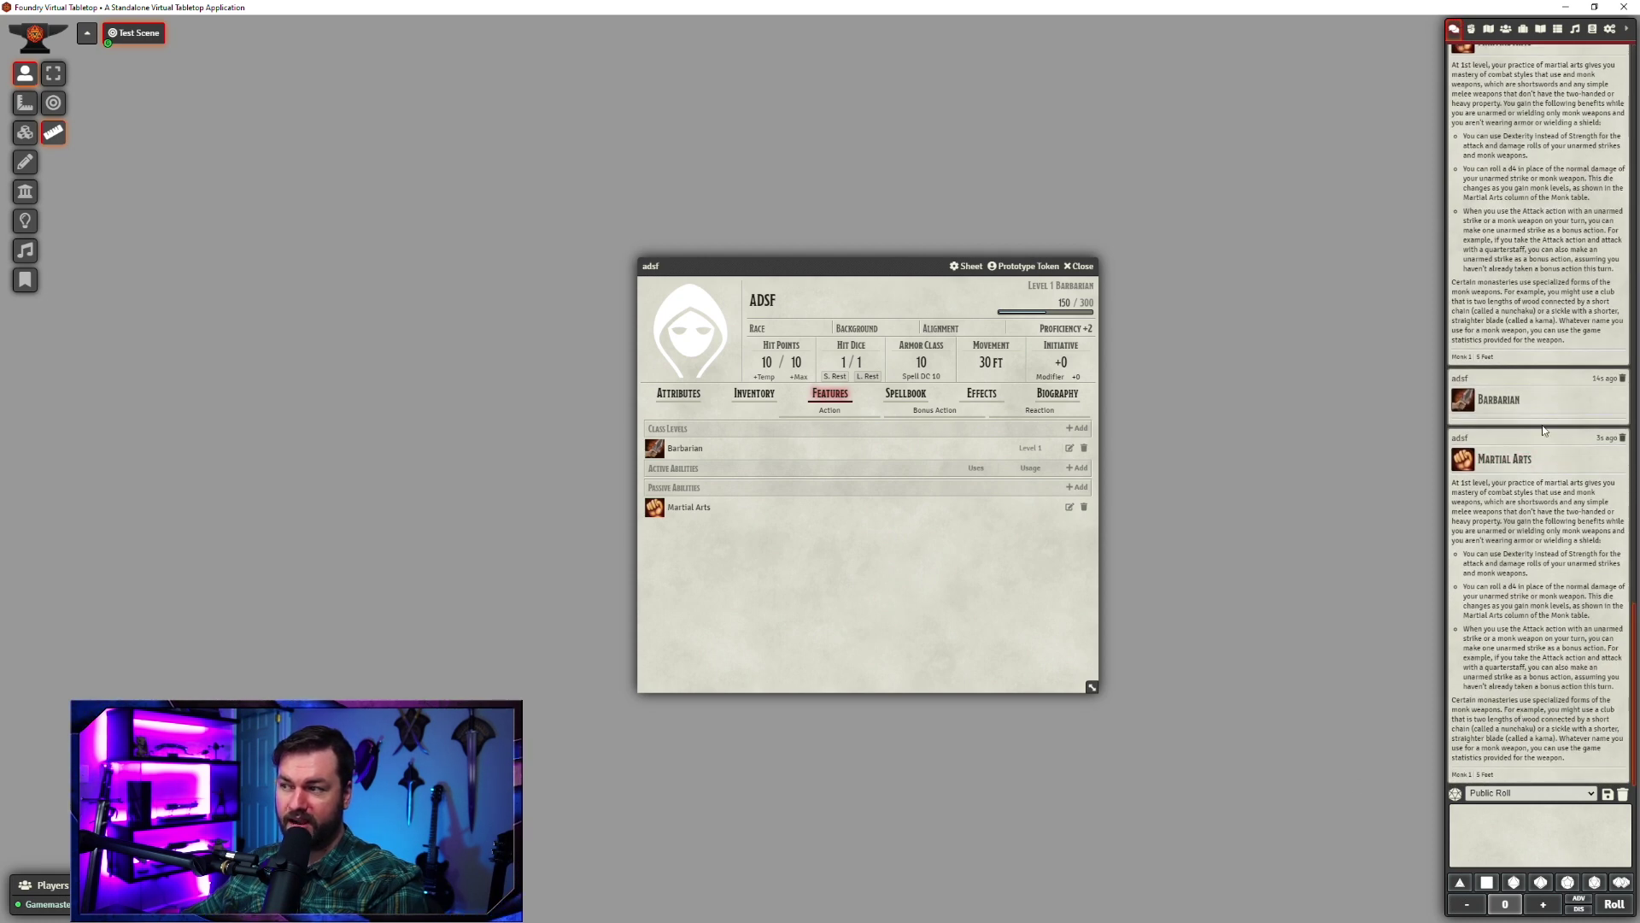
{"action": "left_click", "coordinate": [1501, 399]}
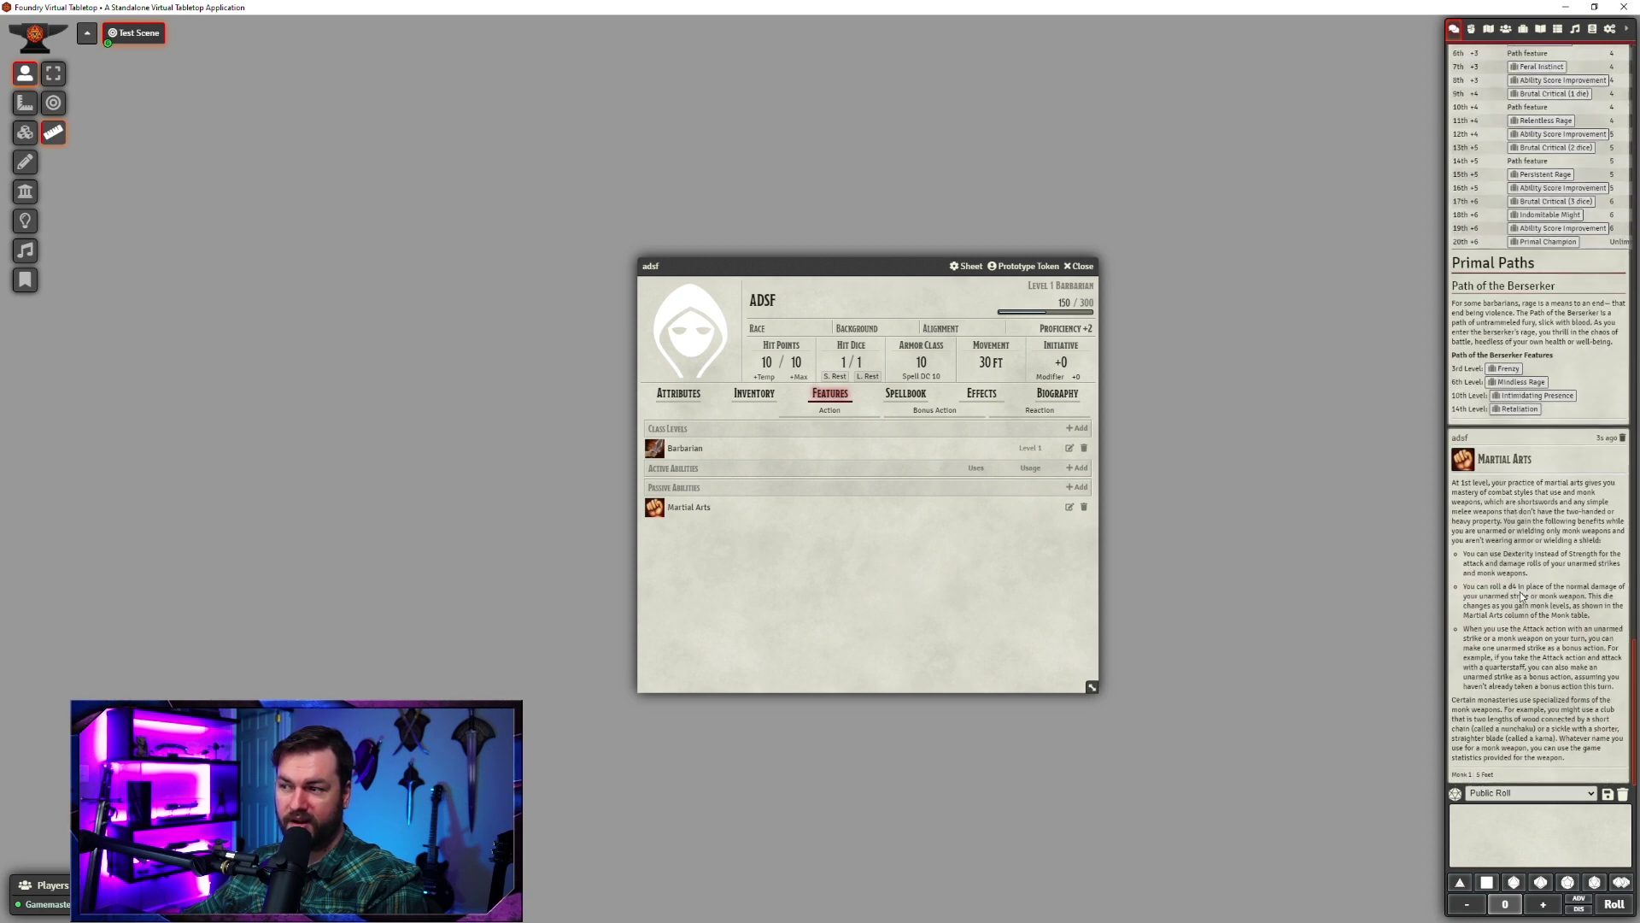
Step: Post the adsf actor's Longsword to chat, expand its card description, and open its attack roll without rolling
{"action": "left_click", "coordinate": [752, 394]}
{"action": "left_click", "coordinate": [656, 471]}
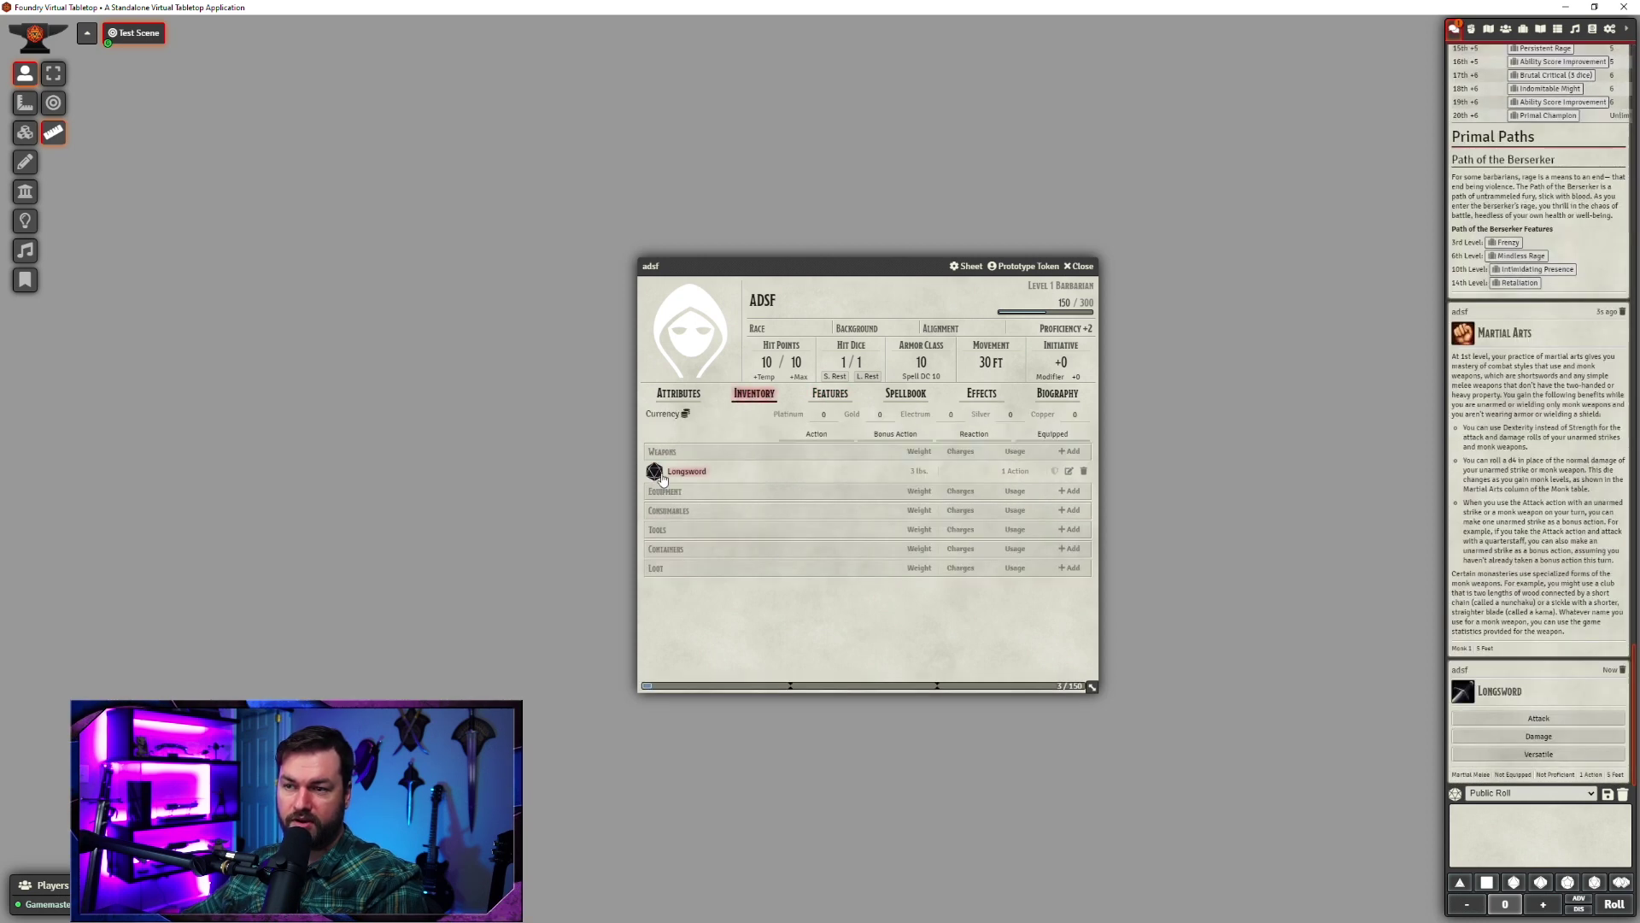
{"action": "left_click", "coordinate": [1500, 692]}
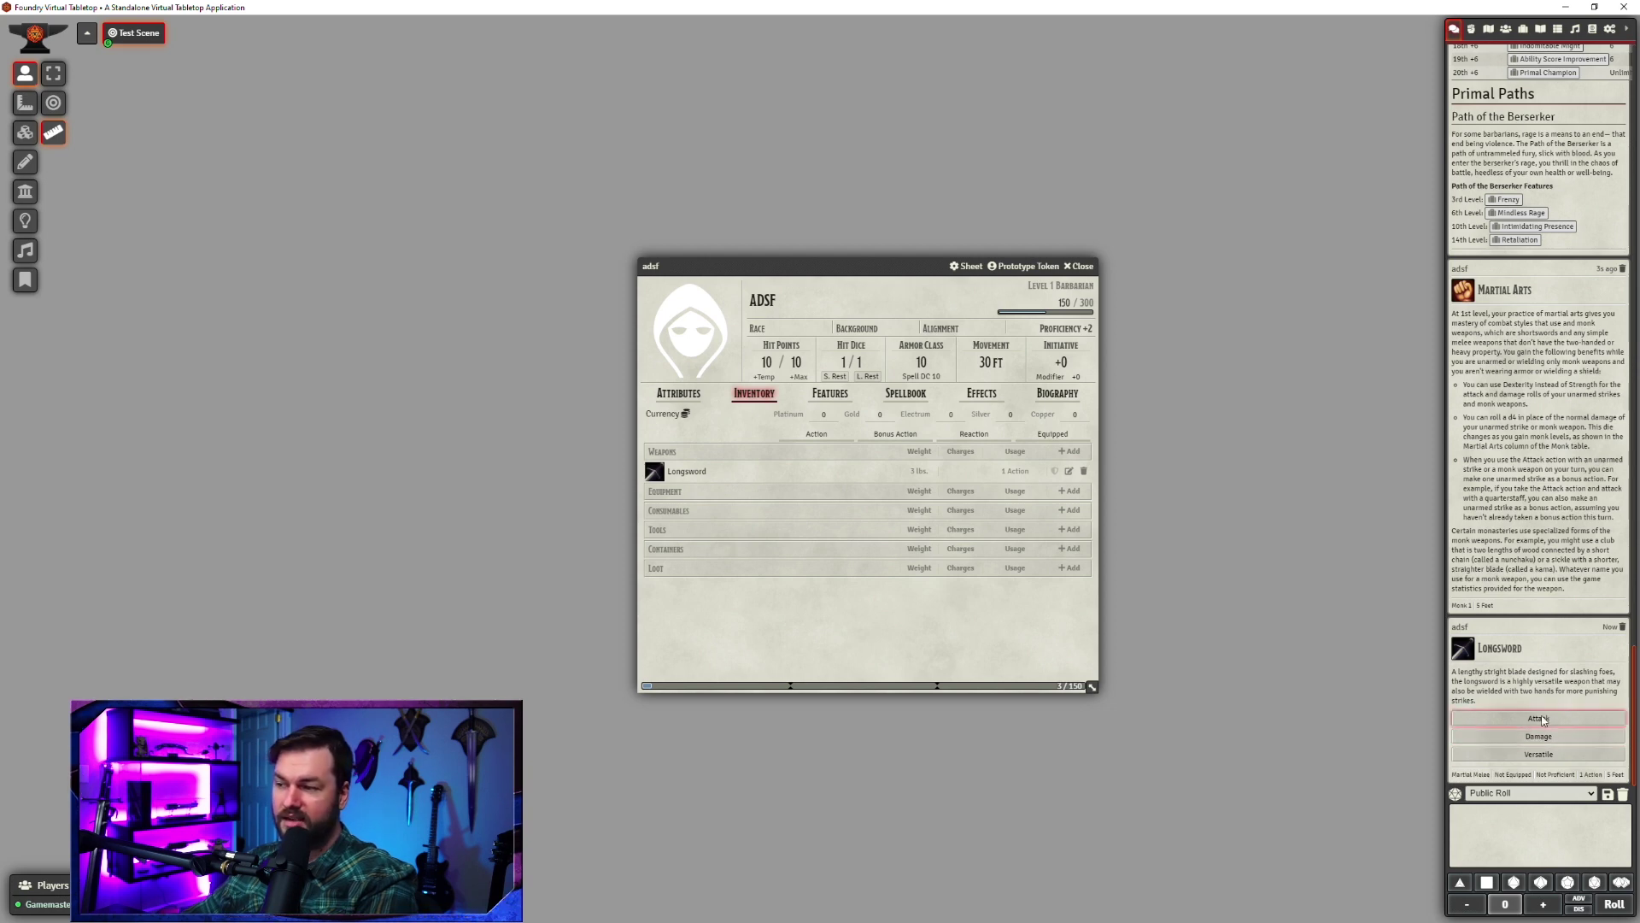
{"action": "left_click", "coordinate": [1539, 718]}
{"action": "left_click", "coordinate": [1313, 759]}
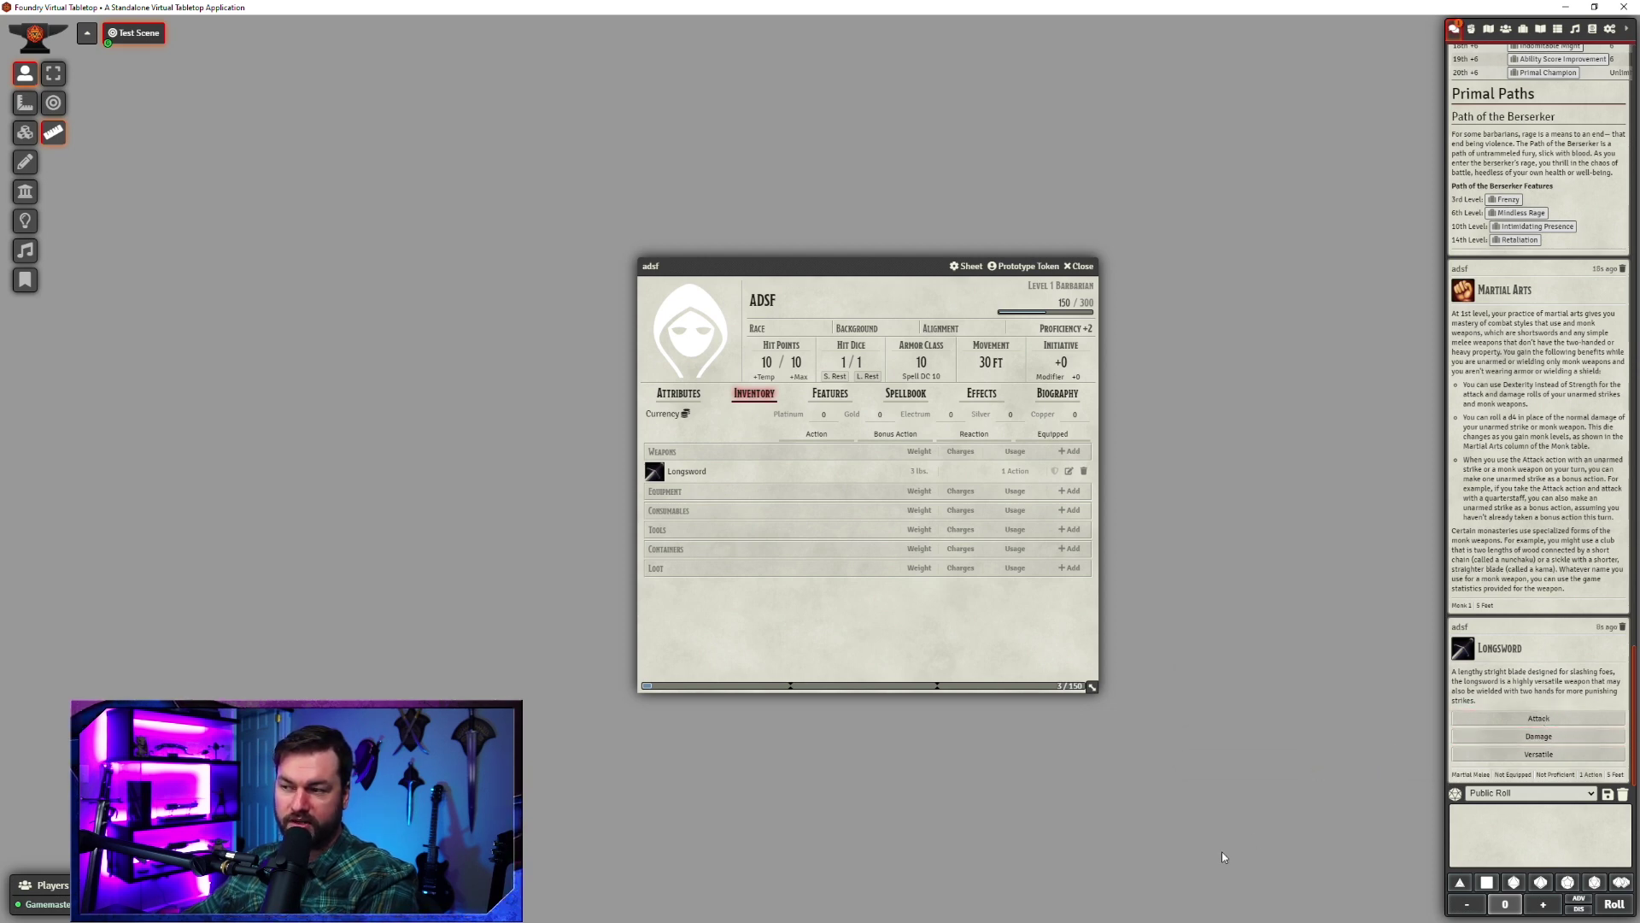